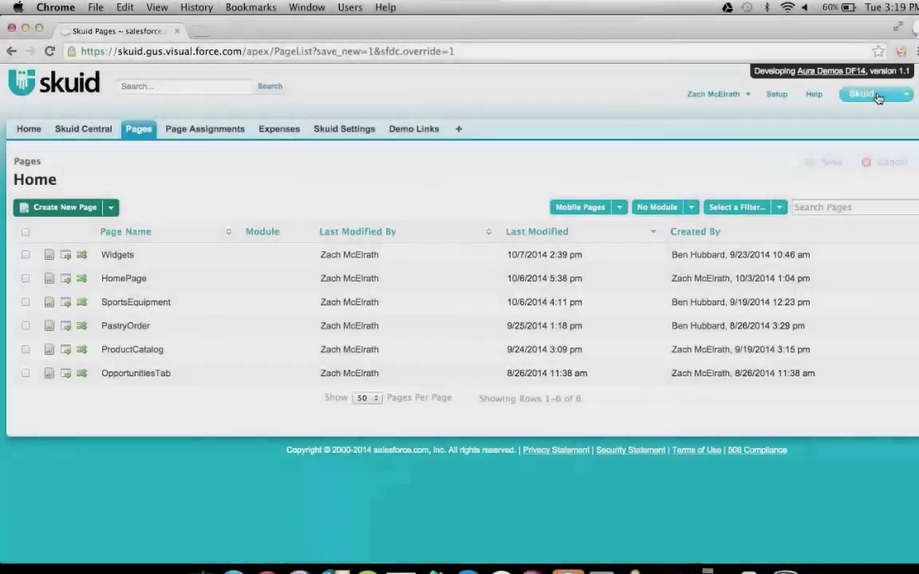
{"action": "left_click", "coordinate": [877, 95]}
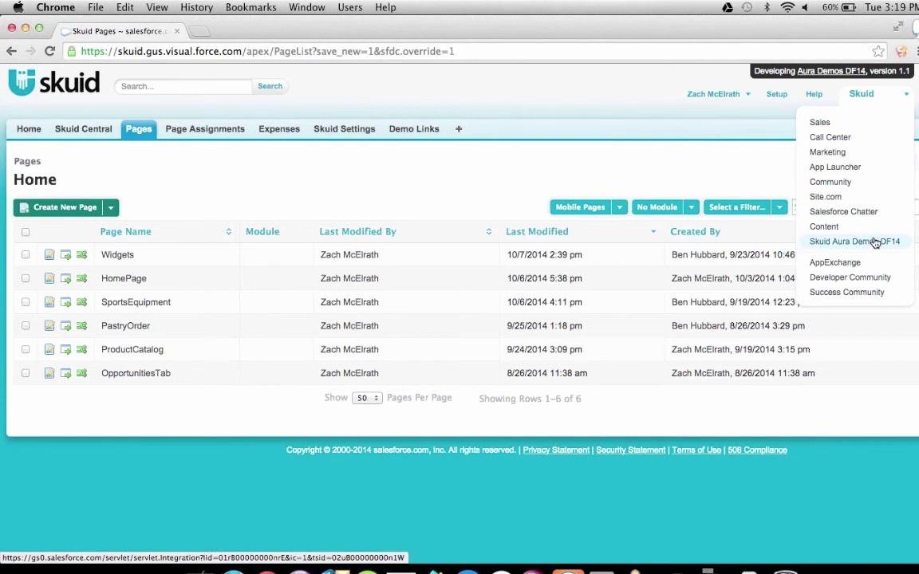
{"action": "left_click", "coordinate": [875, 95]}
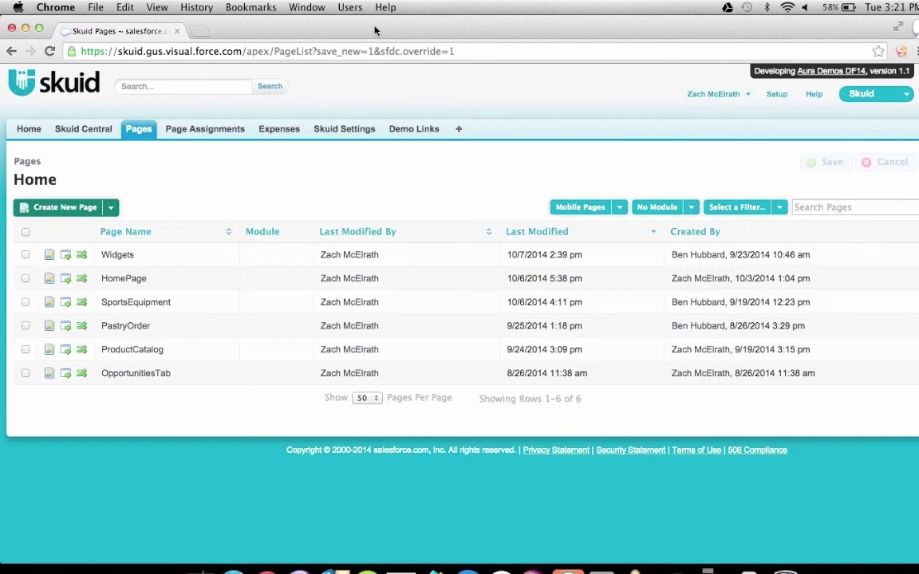
Step: Create a mobile page named AppHome from the object list / tab page template with Product2 as the primary object
{"action": "left_click", "coordinate": [67, 210]}
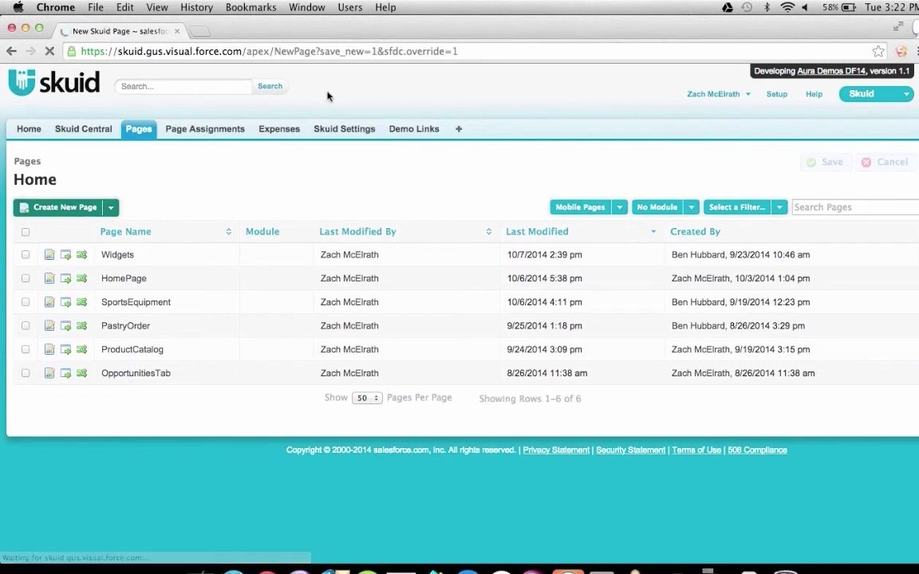
{"action": "type", "text": "AppHome"}
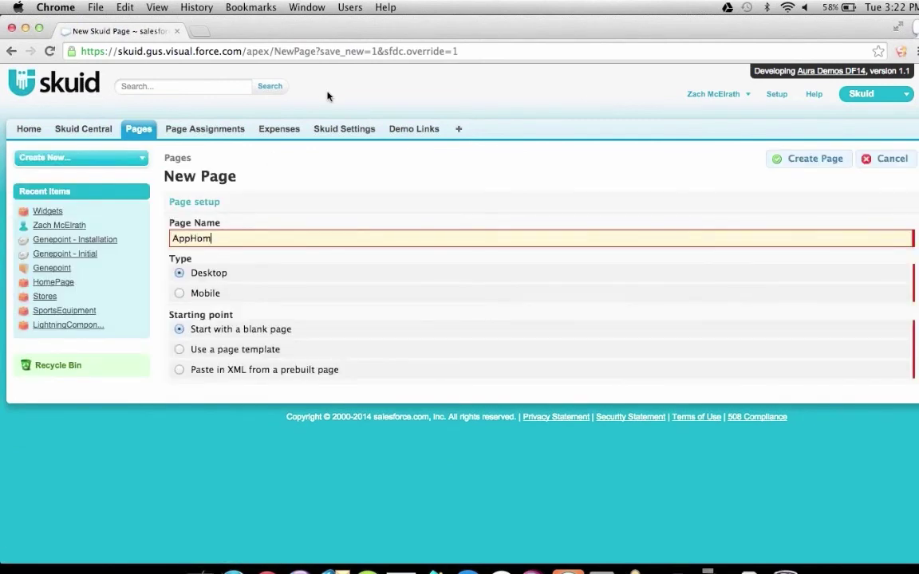
{"action": "left_click", "coordinate": [179, 293]}
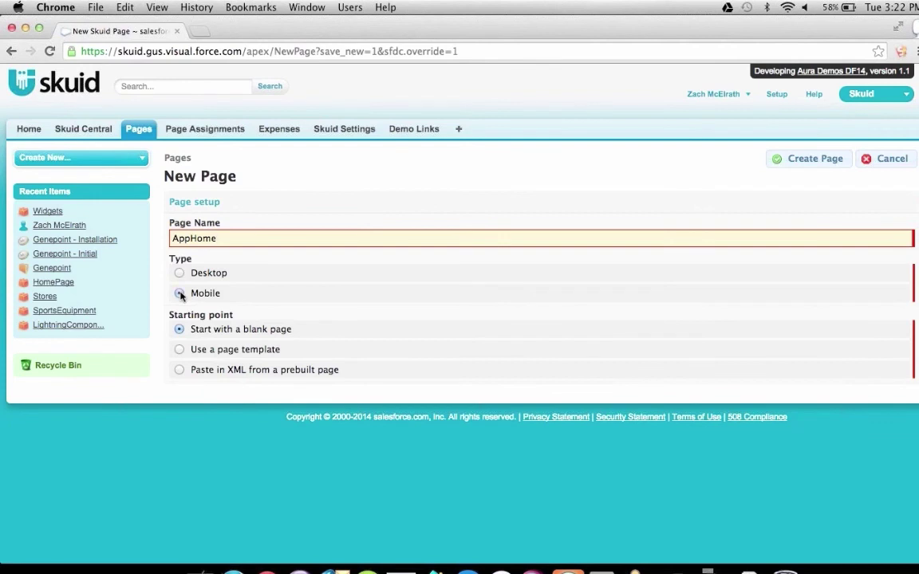
{"action": "left_click", "coordinate": [179, 351]}
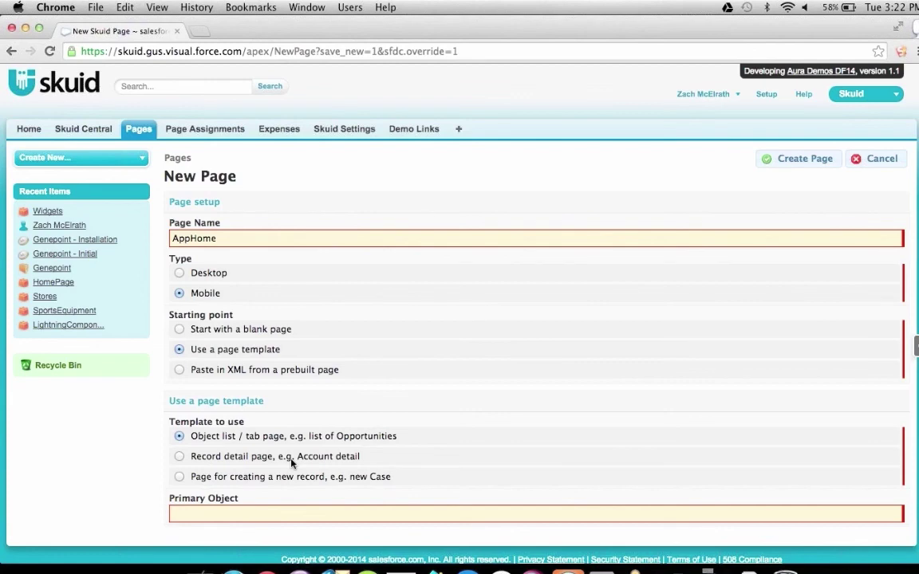
{"action": "scroll", "coordinate": [303, 484], "scroll_direction": "down", "scroll_amount": 1}
{"action": "left_click", "coordinate": [282, 494]}
{"action": "type", "text": "Product2"}
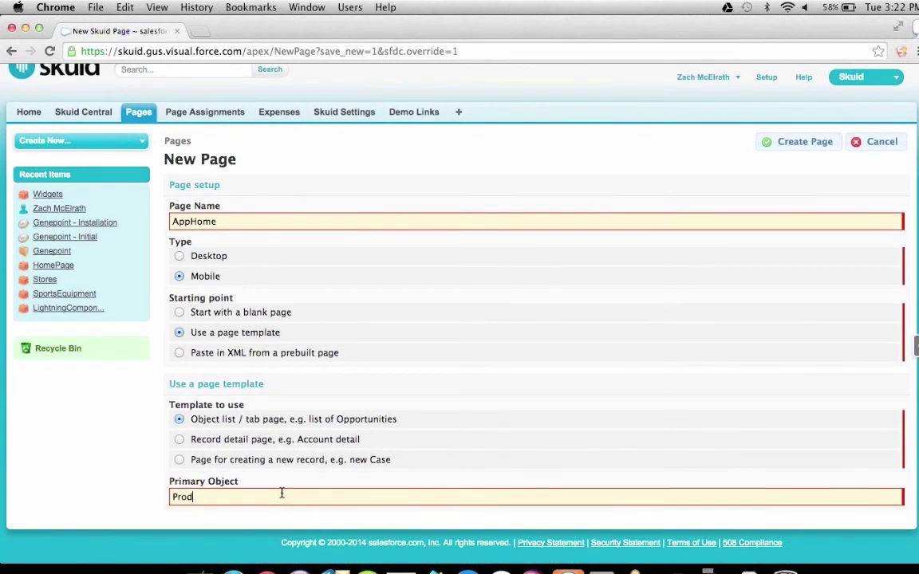
{"action": "left_click", "coordinate": [280, 514]}
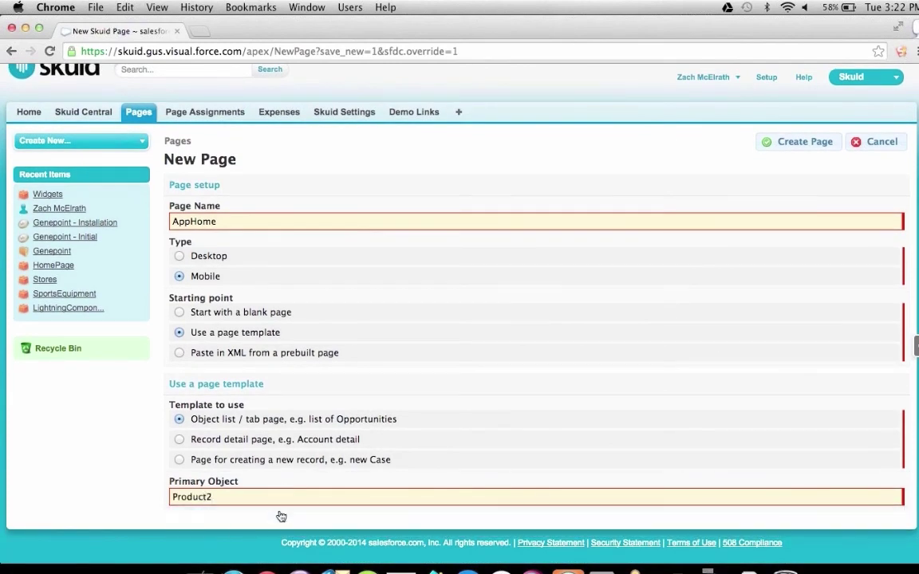
{"action": "left_click", "coordinate": [799, 142]}
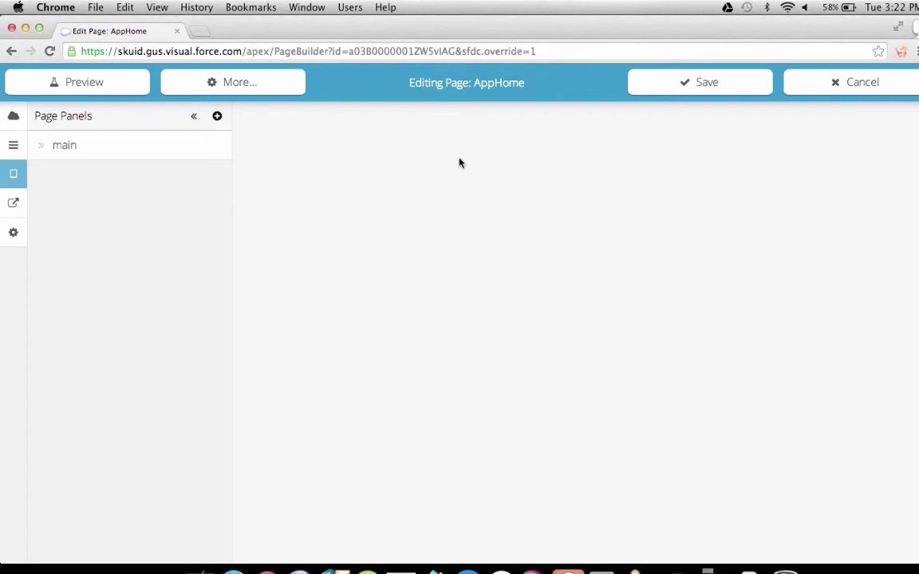
Step: Add a condition to the Product2 model and base it on the Product Family field
{"action": "left_click", "coordinate": [13, 118]}
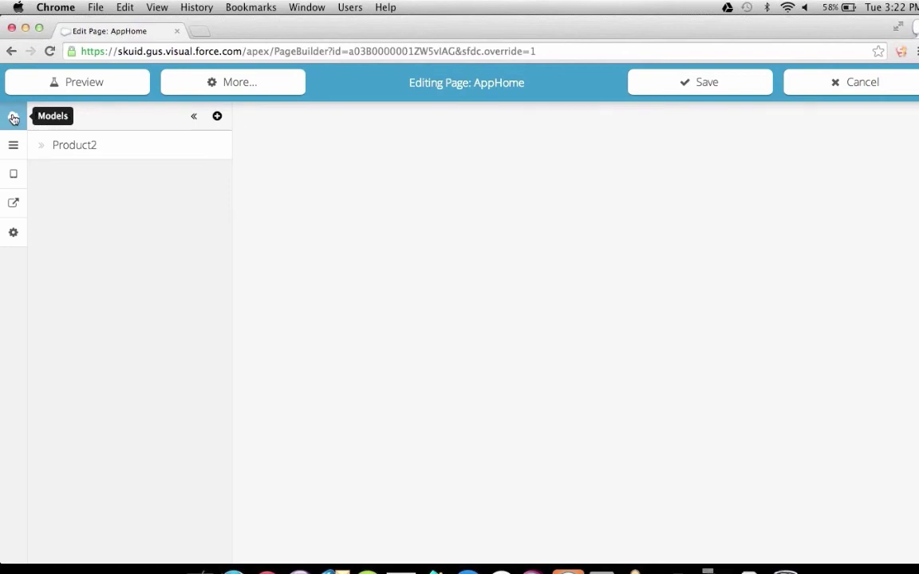
{"action": "left_click", "coordinate": [138, 150]}
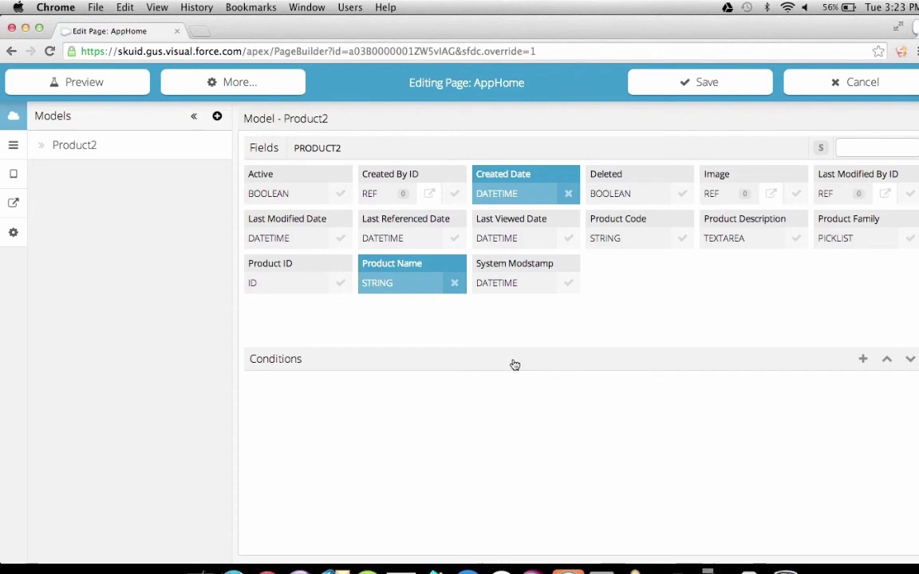
{"action": "left_click", "coordinate": [862, 360]}
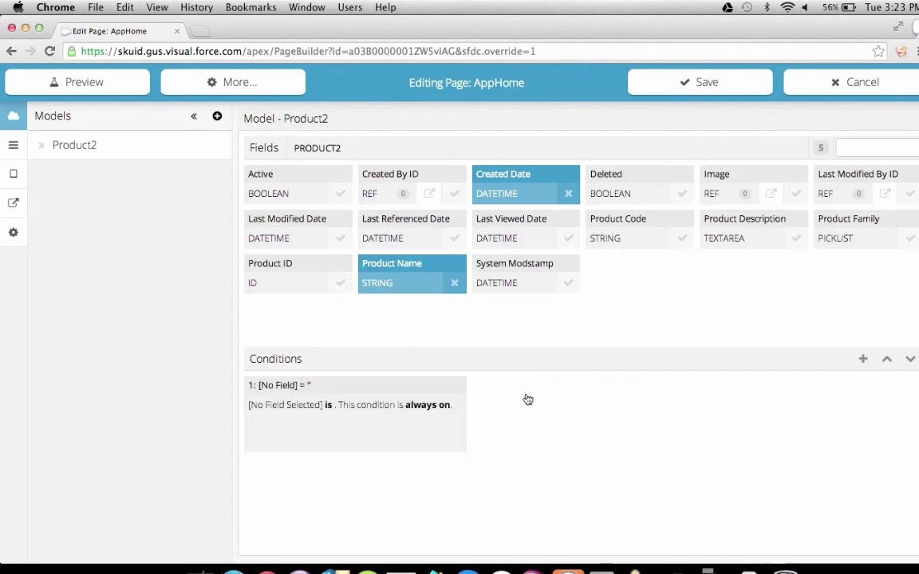
{"action": "left_click", "coordinate": [372, 383]}
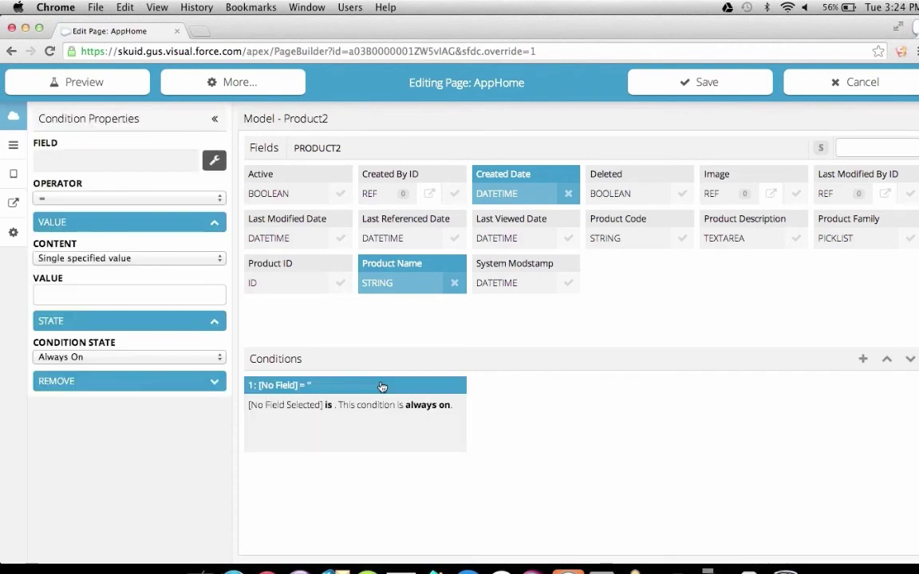
{"action": "left_click", "coordinate": [214, 162]}
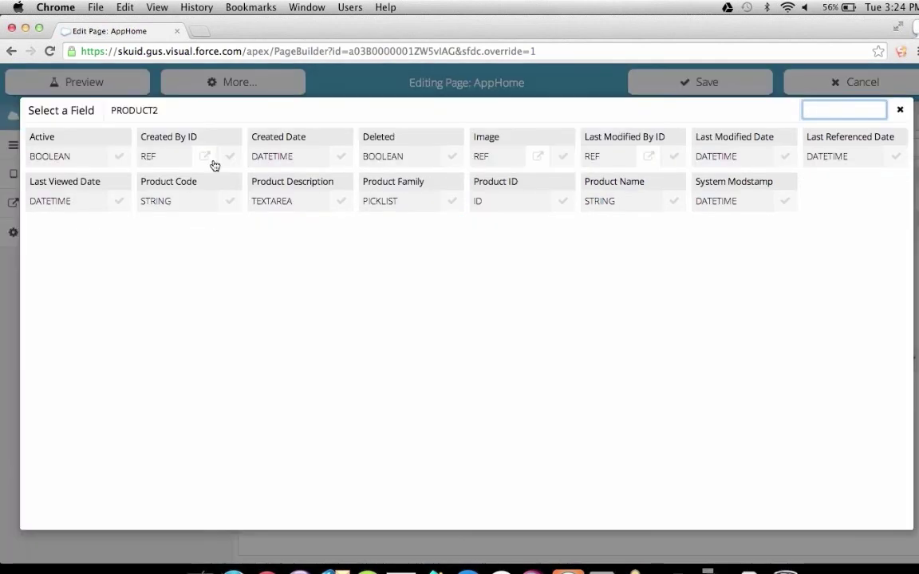
{"action": "left_click", "coordinate": [449, 209]}
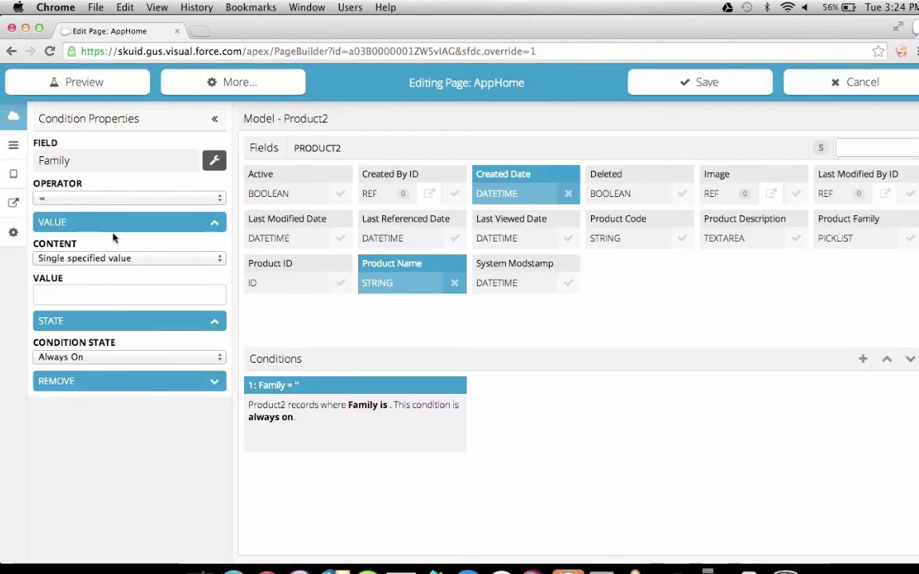
Step: Set the Family condition to multiple specified values, Sportswear and Sports Equipment, and save the page
{"action": "left_click", "coordinate": [113, 258]}
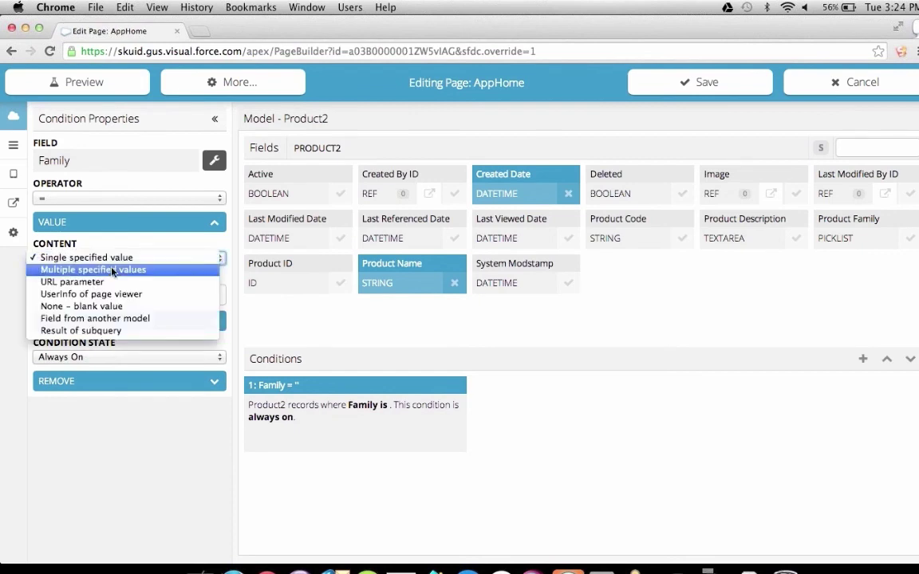
{"action": "left_click", "coordinate": [113, 270]}
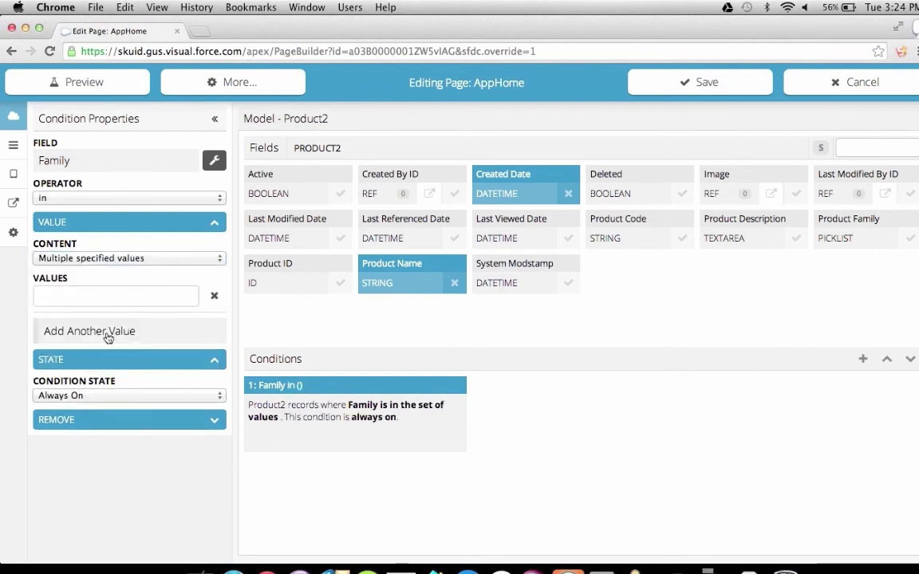
{"action": "left_click", "coordinate": [105, 334]}
{"action": "left_click", "coordinate": [94, 300]}
{"action": "type", "text": "Sportswe"}
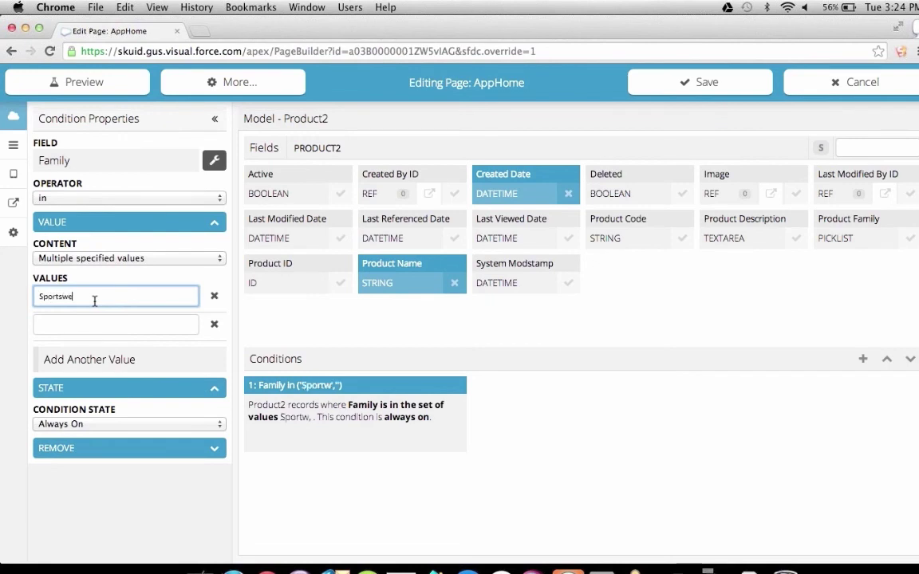
{"action": "type", "text": "ar"}
{"action": "left_click", "coordinate": [95, 326]}
{"action": "type", "text": "Sports Equipment"}
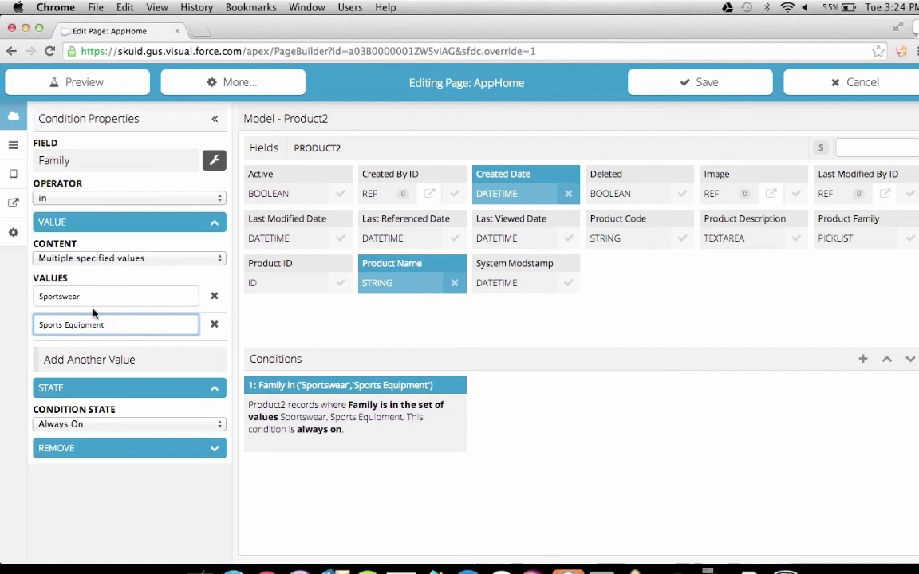
{"action": "left_click", "coordinate": [697, 82]}
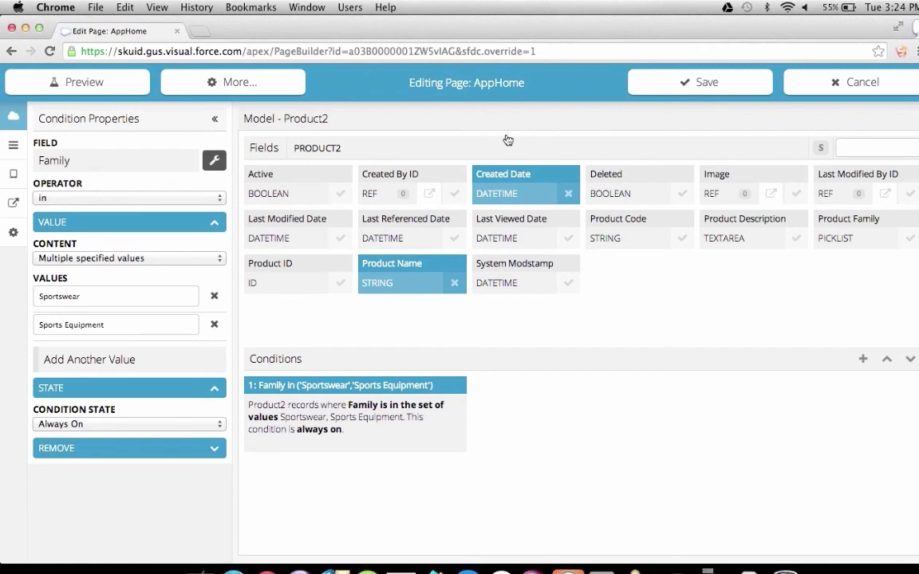
Step: Examine the page header's layout, the main panel's properties and available components, and the Deck's card properties
{"action": "left_click", "coordinate": [12, 152]}
{"action": "left_click", "coordinate": [144, 150]}
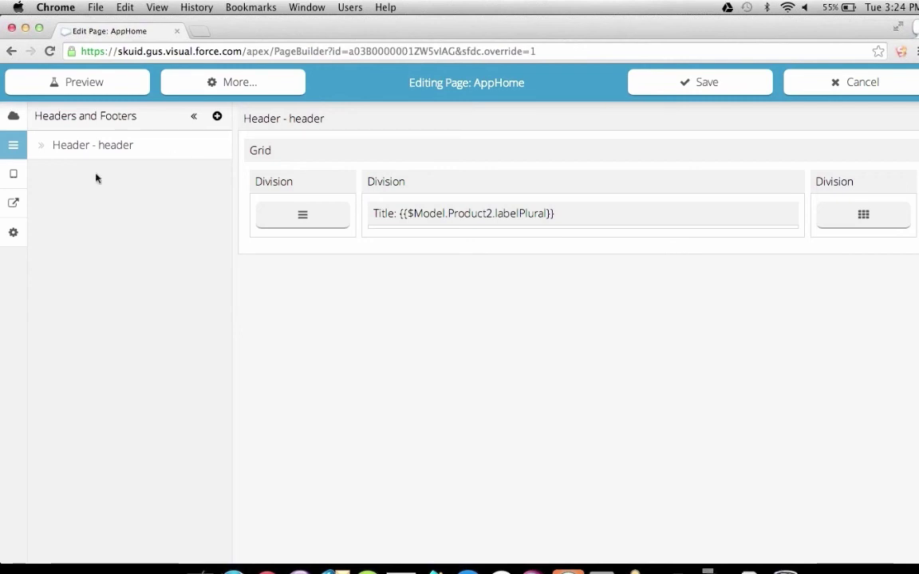
{"action": "left_click", "coordinate": [16, 173]}
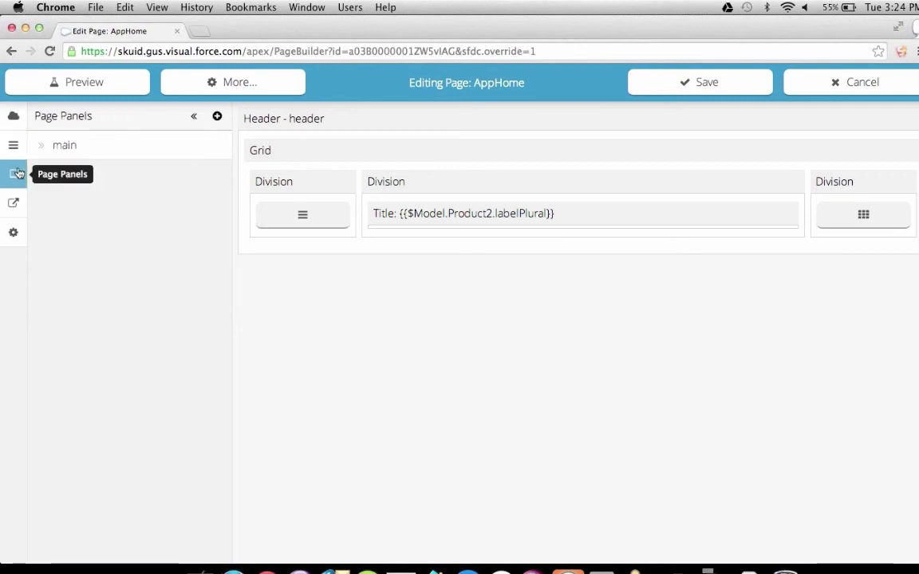
{"action": "left_click", "coordinate": [111, 153]}
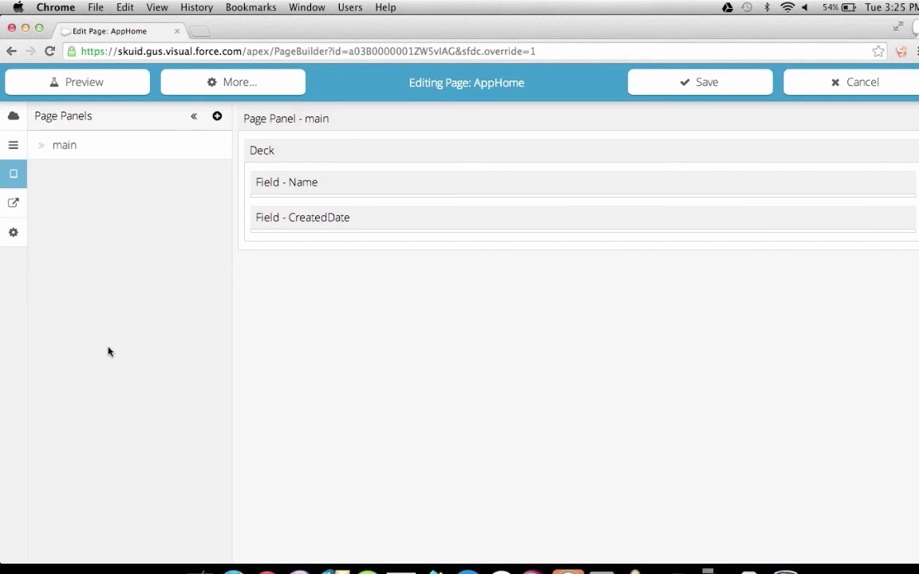
{"action": "left_click", "coordinate": [319, 129]}
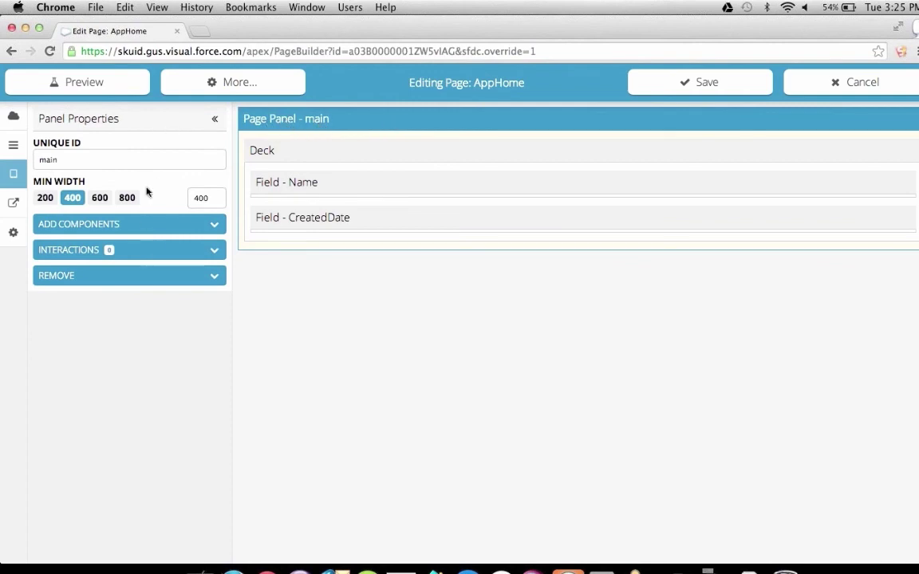
{"action": "left_click", "coordinate": [151, 231]}
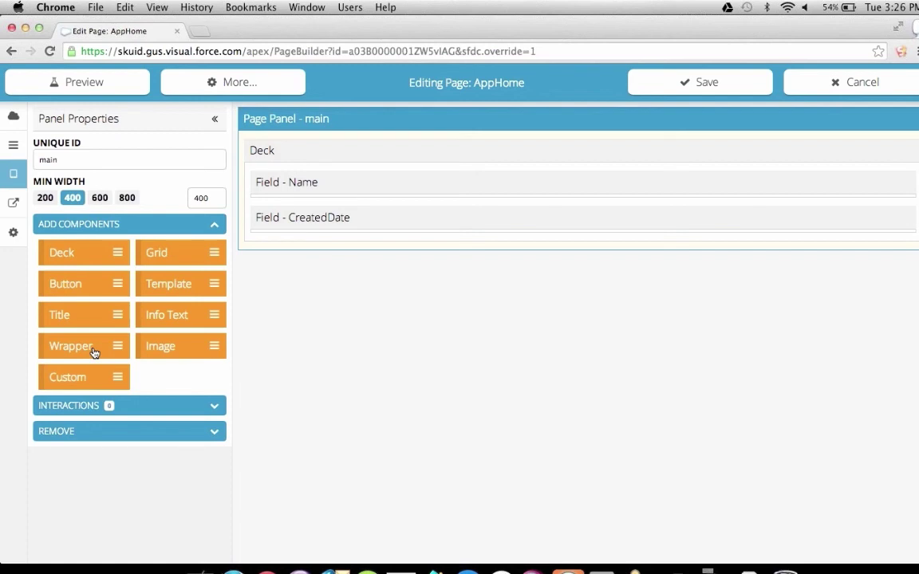
{"action": "left_click", "coordinate": [379, 163]}
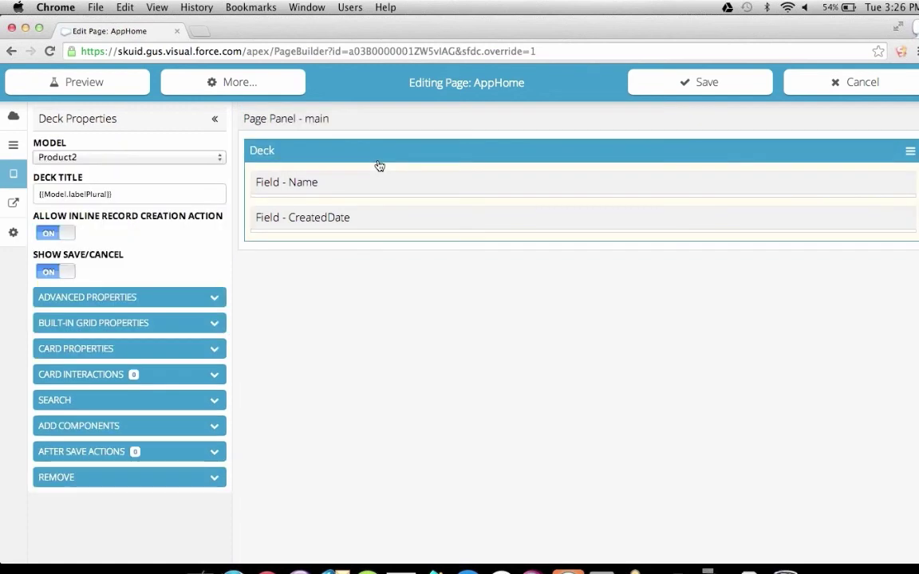
{"action": "left_click", "coordinate": [149, 351]}
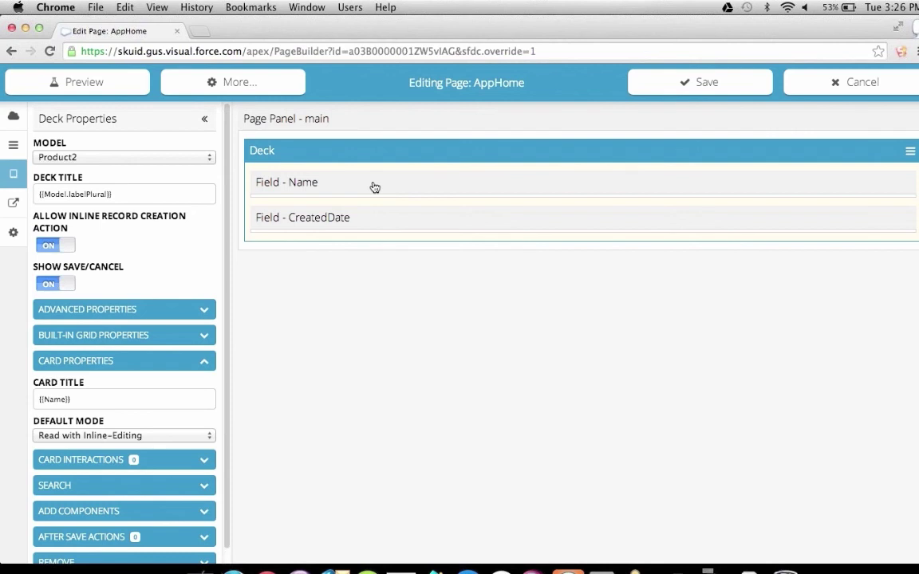
Step: Preview the AppHome page with its product cards and return to editing it in the page builder
{"action": "left_click", "coordinate": [106, 159]}
{"action": "left_click", "coordinate": [139, 144]}
{"action": "left_click", "coordinate": [100, 83]}
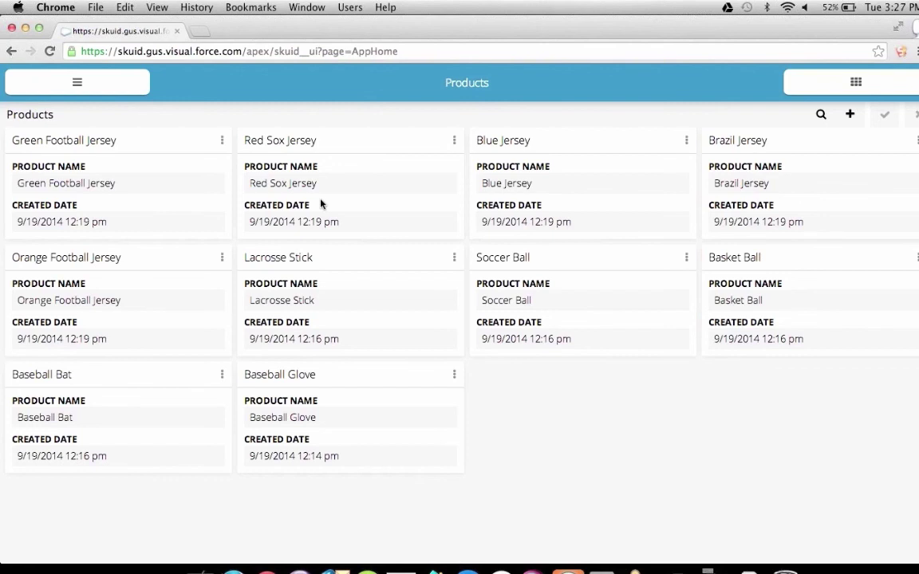
{"action": "double_click", "coordinate": [360, 85]}
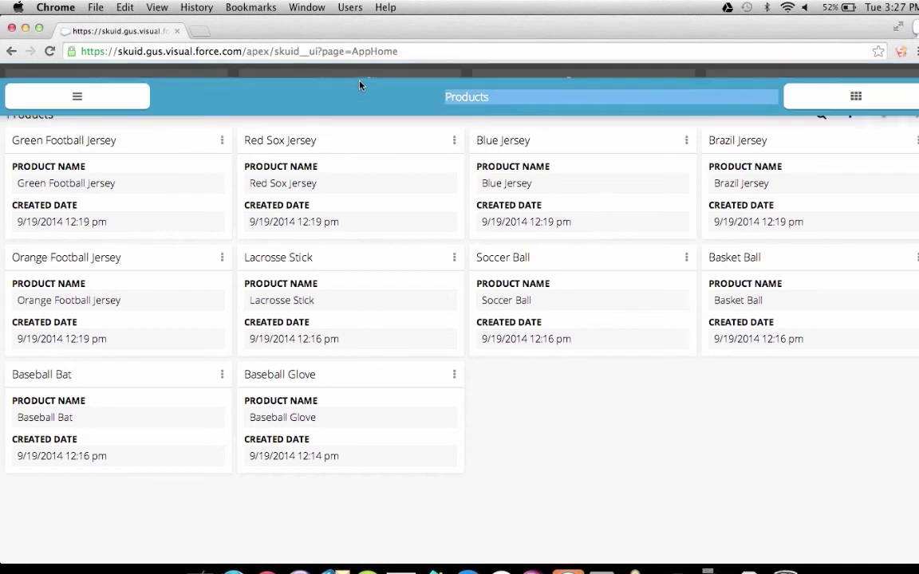
{"action": "left_click", "coordinate": [121, 83]}
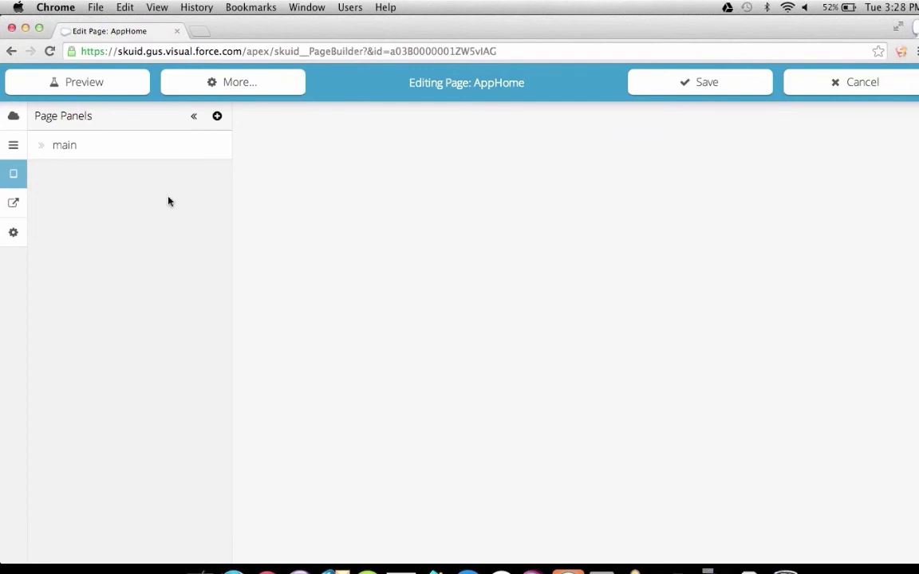
Step: Add a second model with the ID SelectedProduct and the SObject type Product2
{"action": "left_click", "coordinate": [13, 116]}
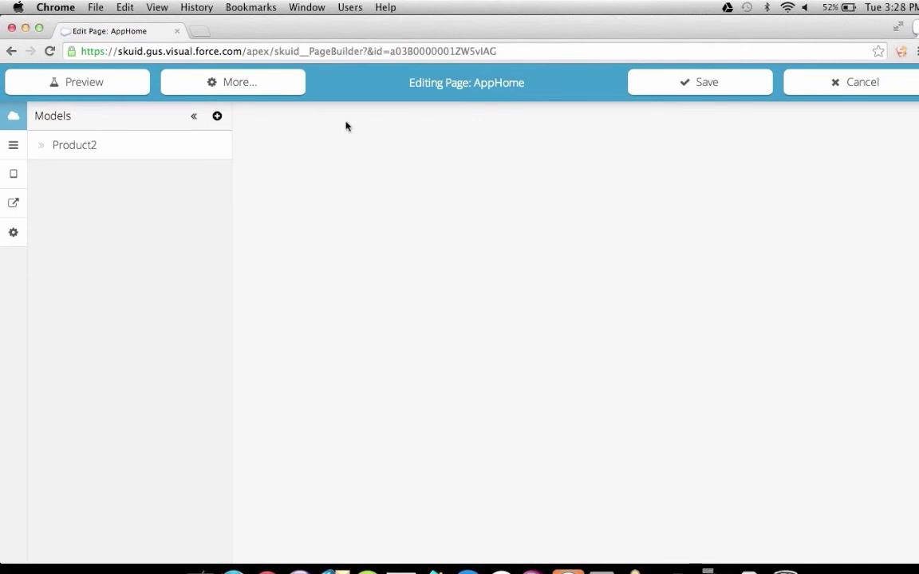
{"action": "left_click", "coordinate": [218, 118]}
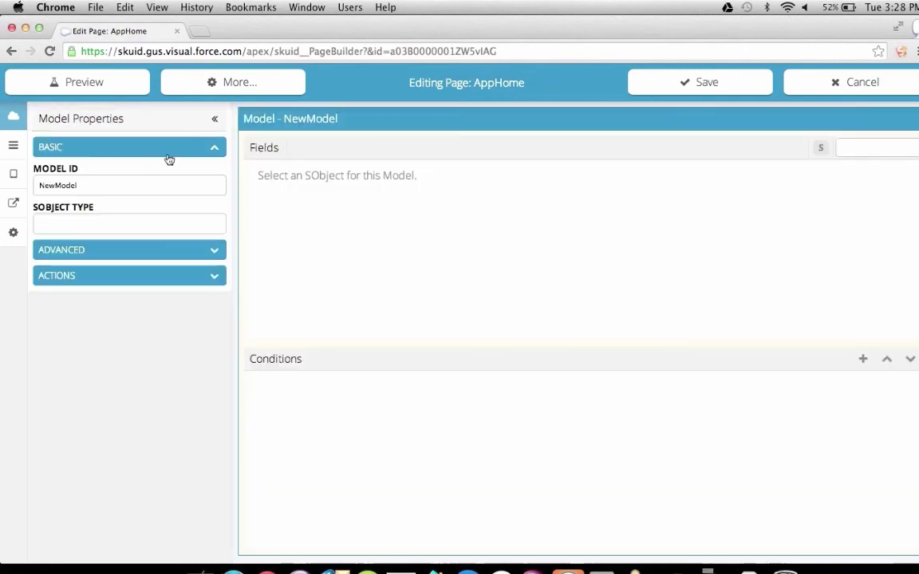
{"action": "double_click", "coordinate": [134, 179]}
{"action": "type", "text": "SelectedProduct"}
{"action": "left_click", "coordinate": [146, 222]}
{"action": "type", "text": "Product"}
{"action": "left_click", "coordinate": [146, 241]}
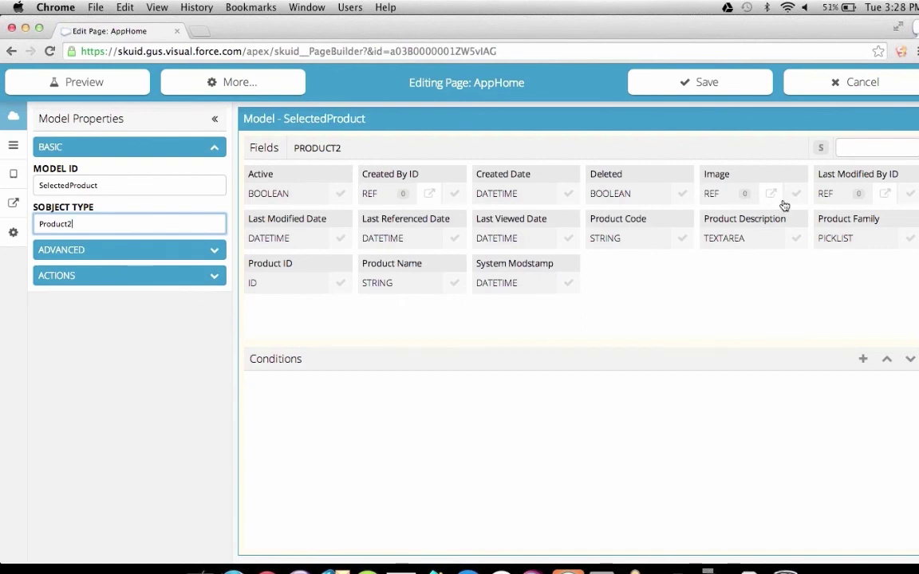
Step: Include the Product Name, Product Code, Product Description and Product Family fields in the SelectedProduct model
{"action": "left_click", "coordinate": [459, 287]}
{"action": "left_click", "coordinate": [682, 238]}
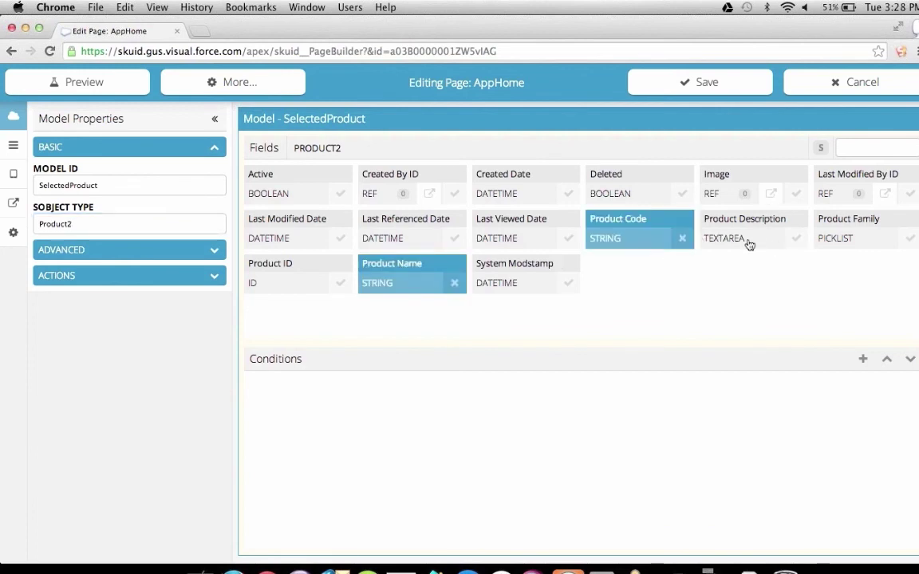
{"action": "left_click", "coordinate": [795, 238]}
{"action": "left_click", "coordinate": [909, 238]}
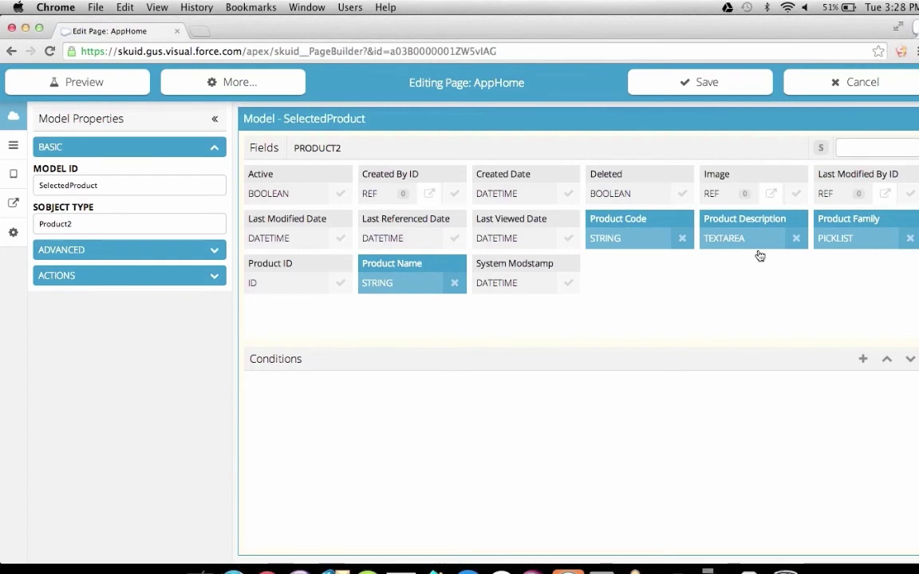
Step: Include the Image field in the SelectedProduct model and add a Product ID condition with the state Filterable Default Off
{"action": "left_click", "coordinate": [794, 194]}
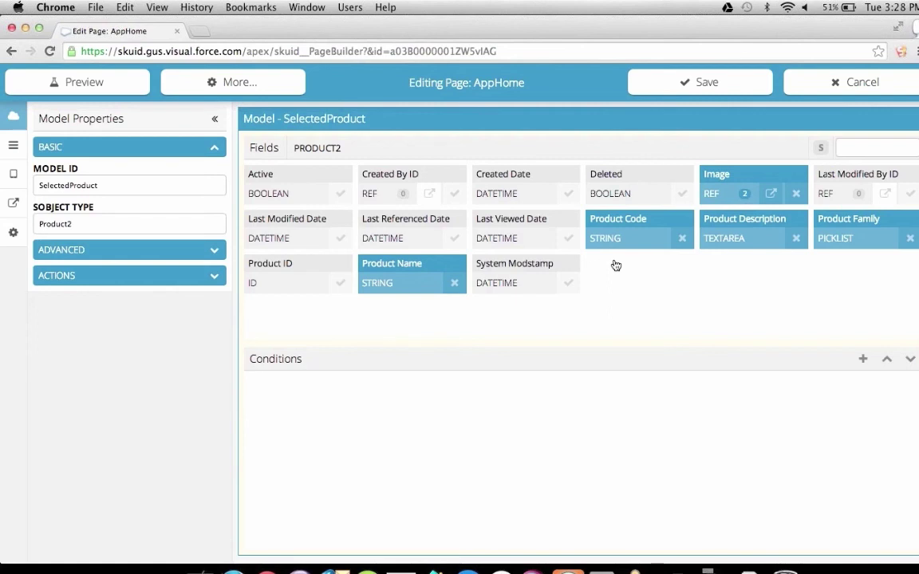
{"action": "left_click", "coordinate": [861, 360]}
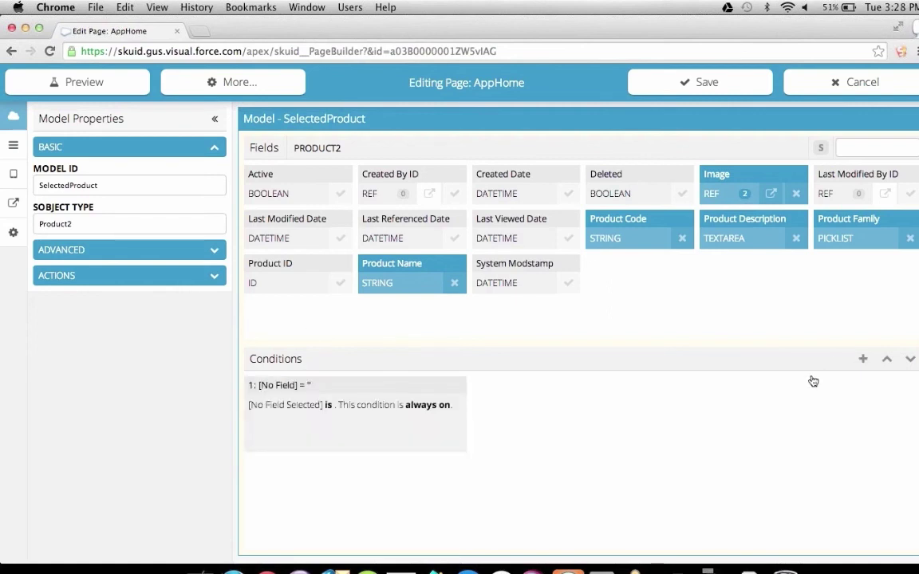
{"action": "left_click", "coordinate": [363, 389]}
{"action": "left_click", "coordinate": [213, 160]}
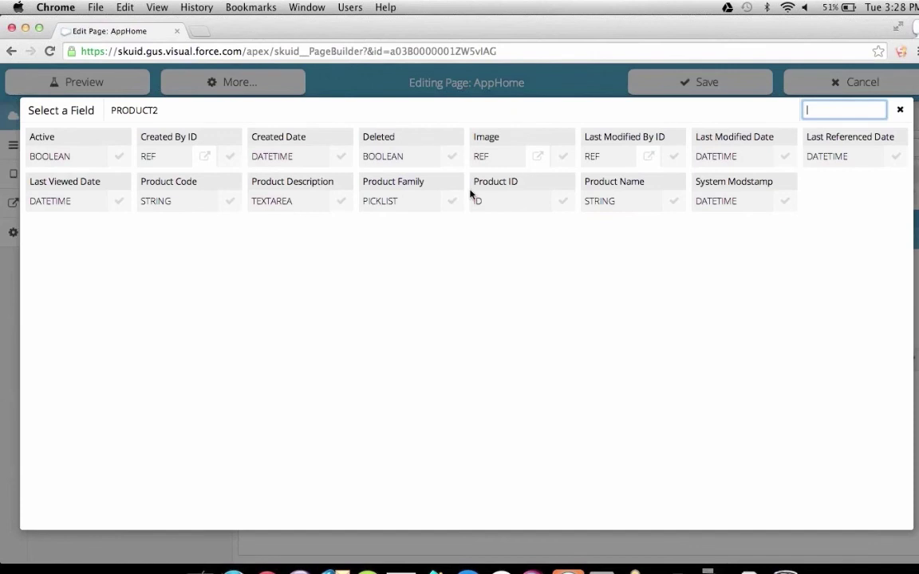
{"action": "left_click", "coordinate": [567, 203]}
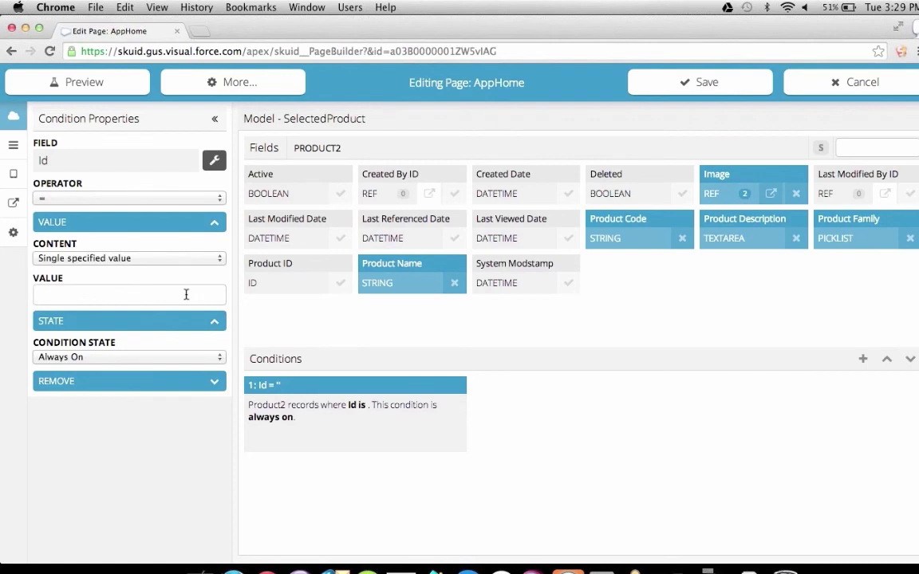
{"action": "left_click", "coordinate": [172, 360]}
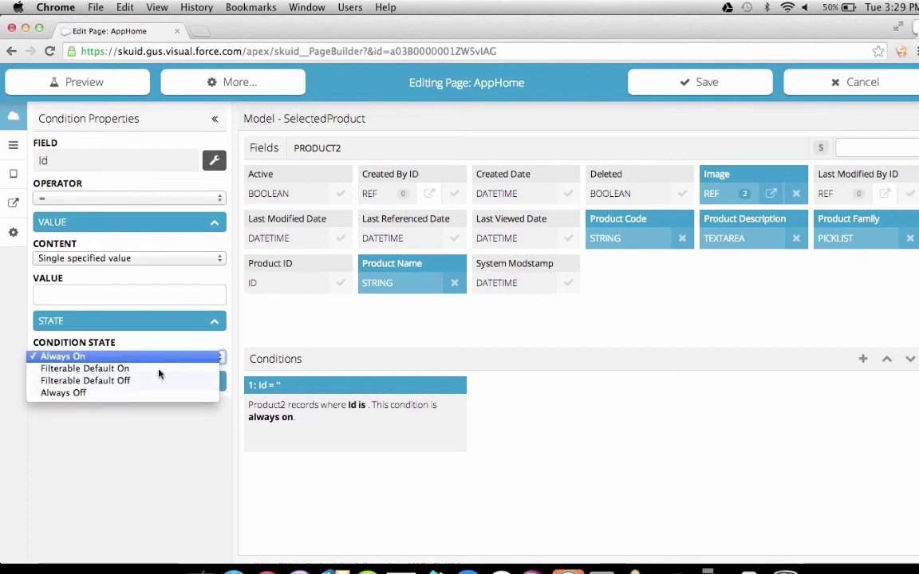
{"action": "left_click", "coordinate": [147, 381]}
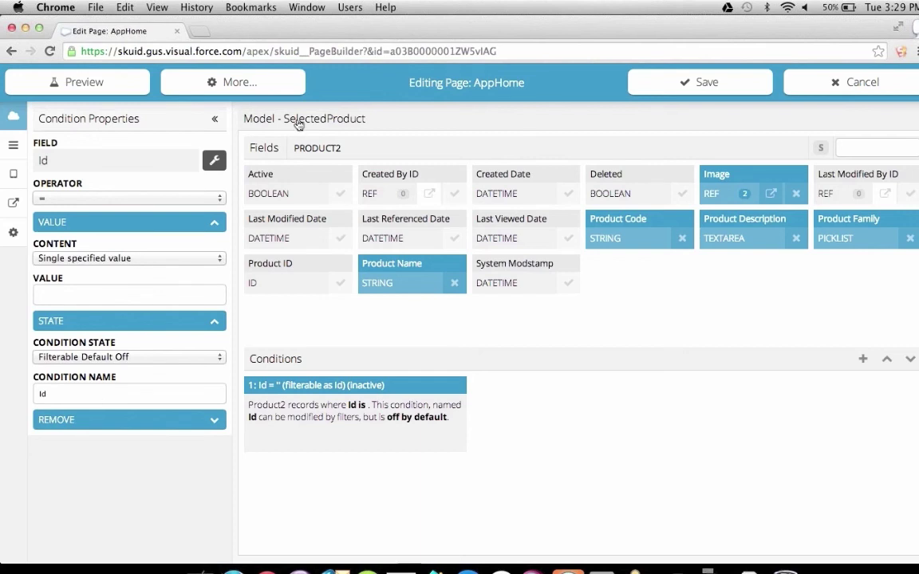
Step: Turn off loading the SelectedProduct model's data on page load
{"action": "left_click", "coordinate": [267, 118]}
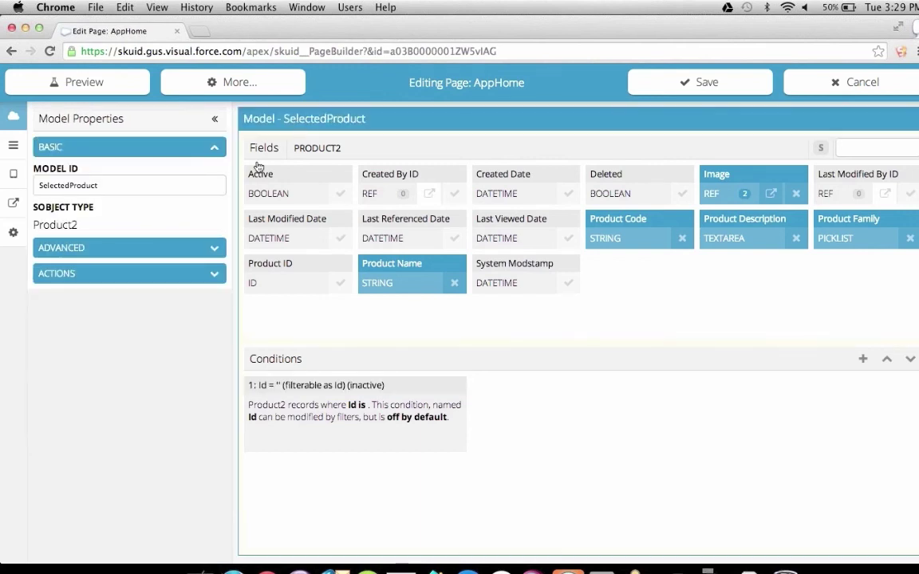
{"action": "left_click", "coordinate": [147, 249]}
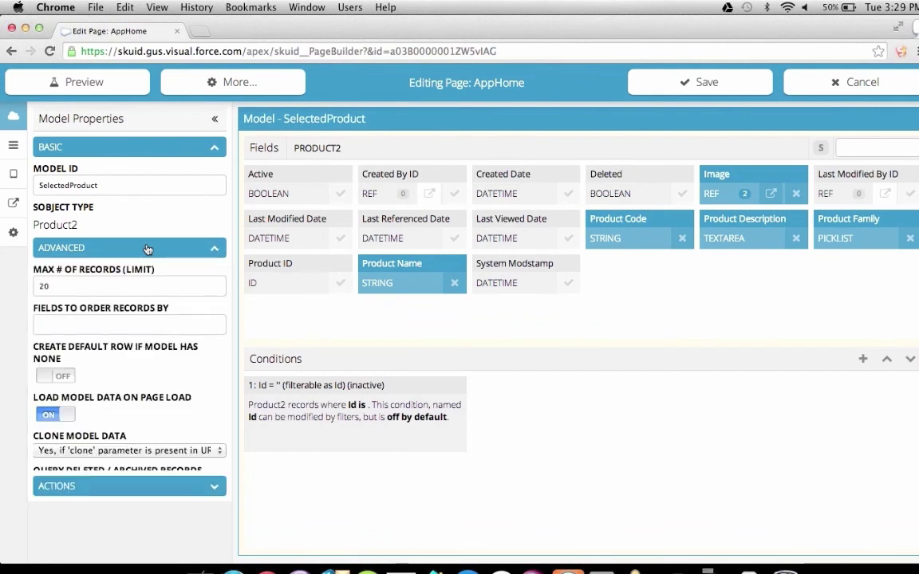
{"action": "left_click", "coordinate": [57, 418]}
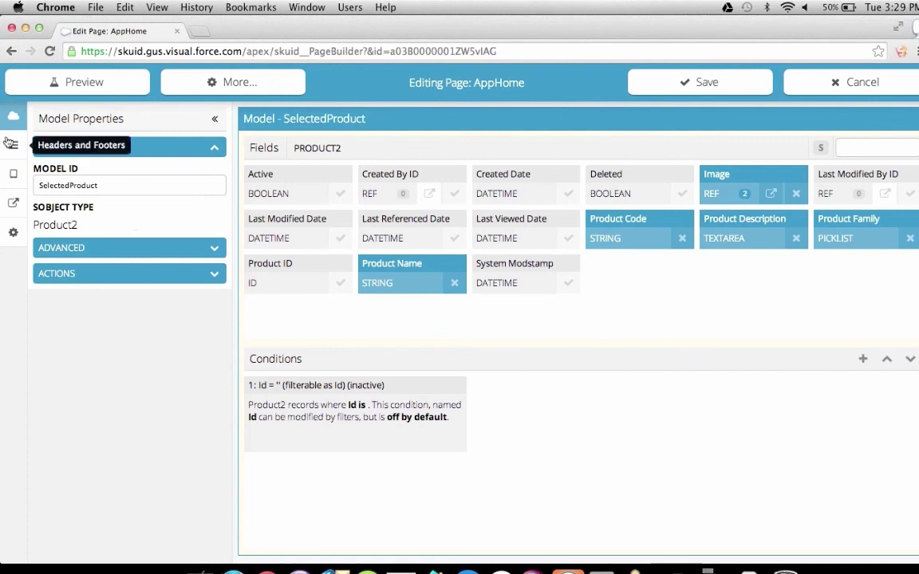
Step: Add a second page panel with the unique ID ProductDetail
{"action": "left_click", "coordinate": [12, 174]}
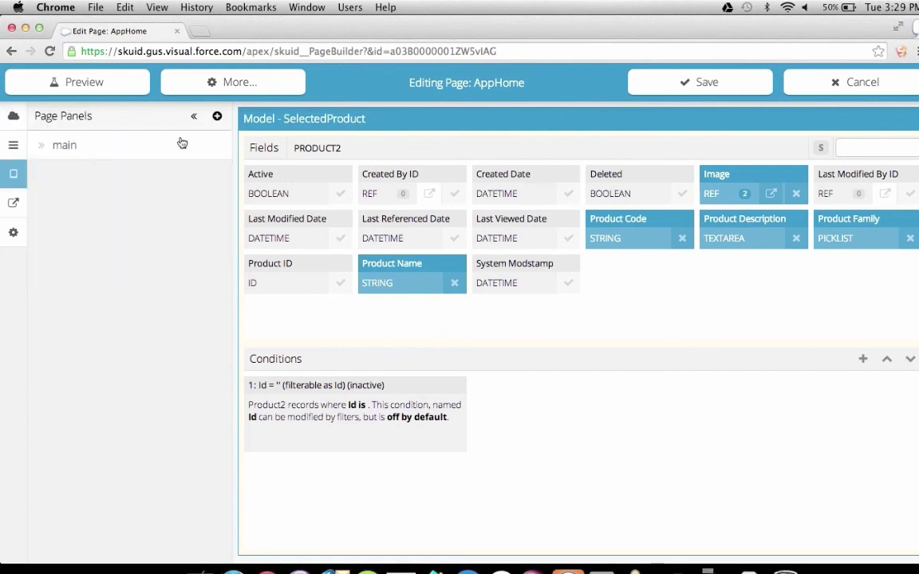
{"action": "left_click", "coordinate": [217, 117]}
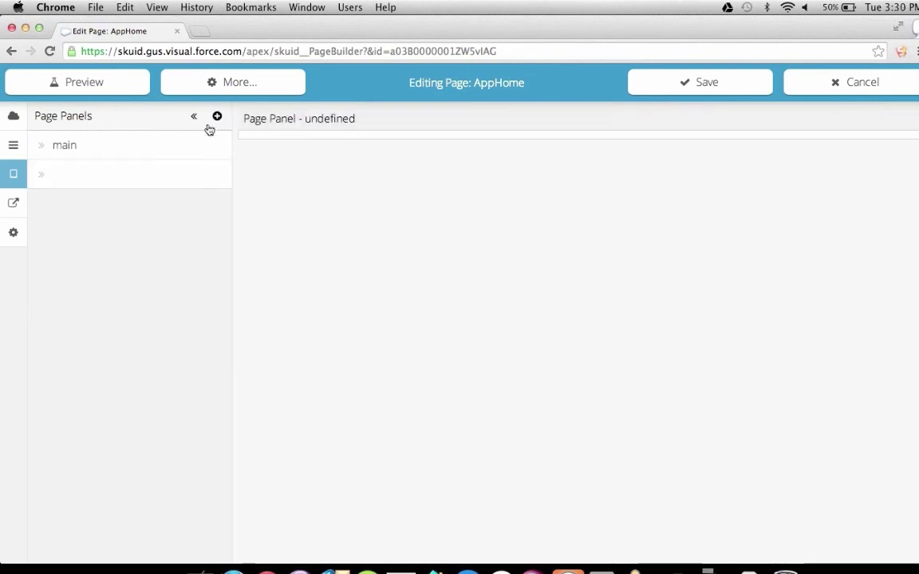
{"action": "left_click", "coordinate": [312, 119]}
{"action": "left_click", "coordinate": [171, 162]}
{"action": "type", "text": "ProductDetail"}
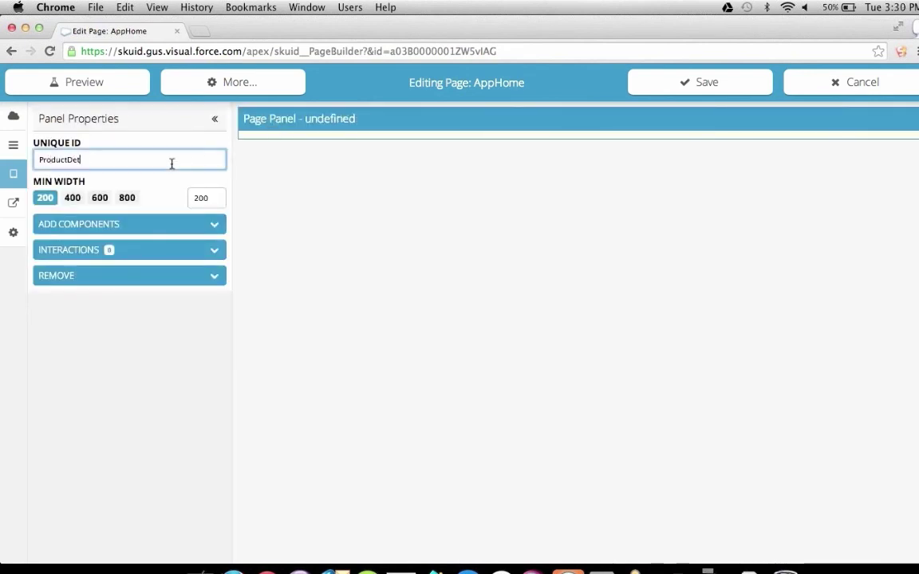
Step: Add a Deck based on the SelectedProduct model to the ProductDetail panel
{"action": "left_click", "coordinate": [86, 225]}
{"action": "left_click", "coordinate": [90, 253]}
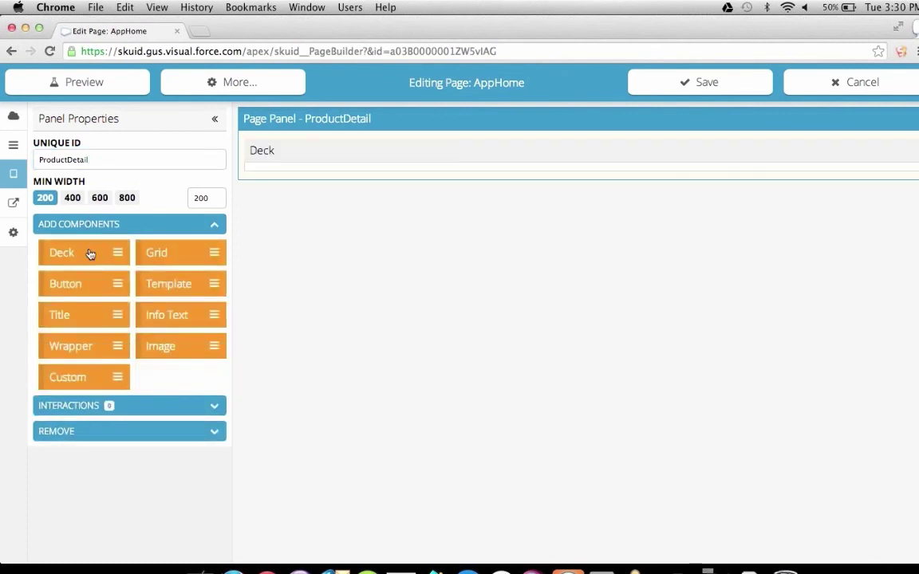
{"action": "left_click", "coordinate": [363, 150]}
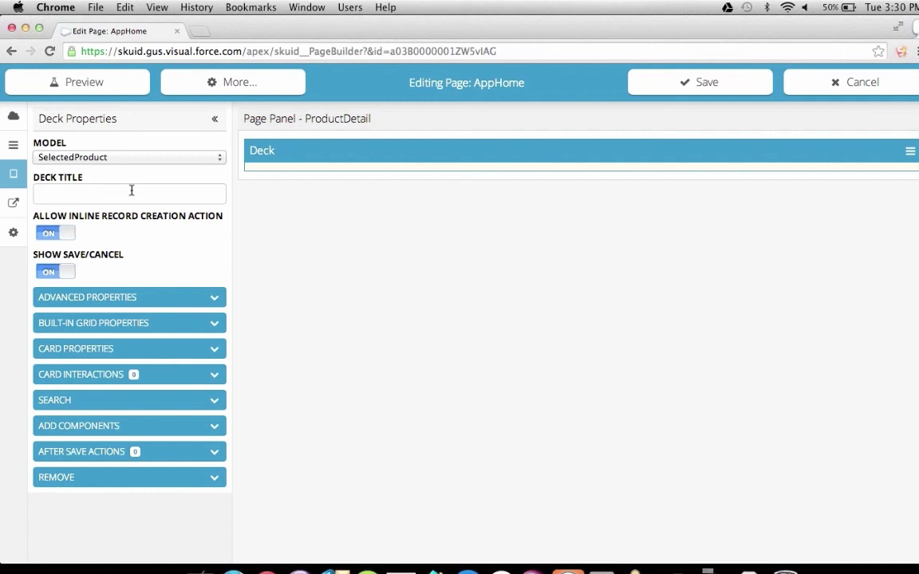
Step: Add three Field components to the Deck in the ProductDetail panel
{"action": "left_click", "coordinate": [121, 426]}
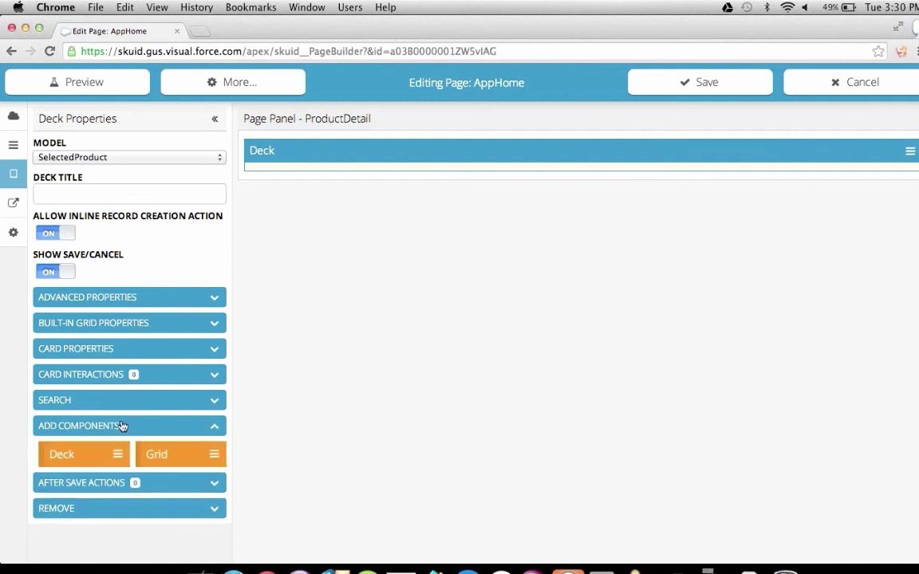
{"action": "scroll", "coordinate": [146, 400], "scroll_direction": "down", "scroll_amount": 3}
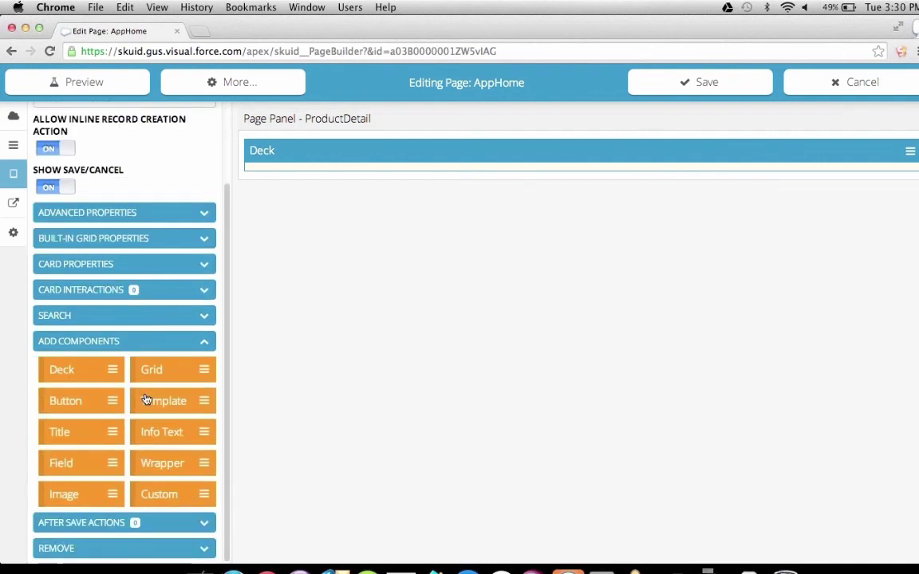
{"action": "left_click", "coordinate": [89, 469]}
{"action": "left_click", "coordinate": [89, 469]}
{"action": "left_click", "coordinate": [90, 469]}
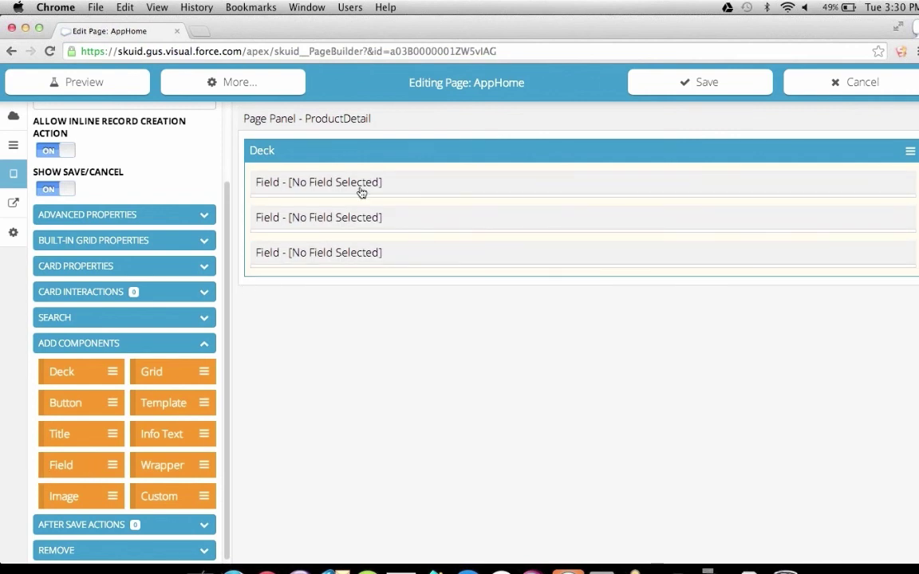
Step: Assign Product Family to the Deck's first Field component and Product Code to the second
{"action": "left_click", "coordinate": [327, 182]}
{"action": "left_click", "coordinate": [204, 152]}
{"action": "left_click", "coordinate": [214, 186]}
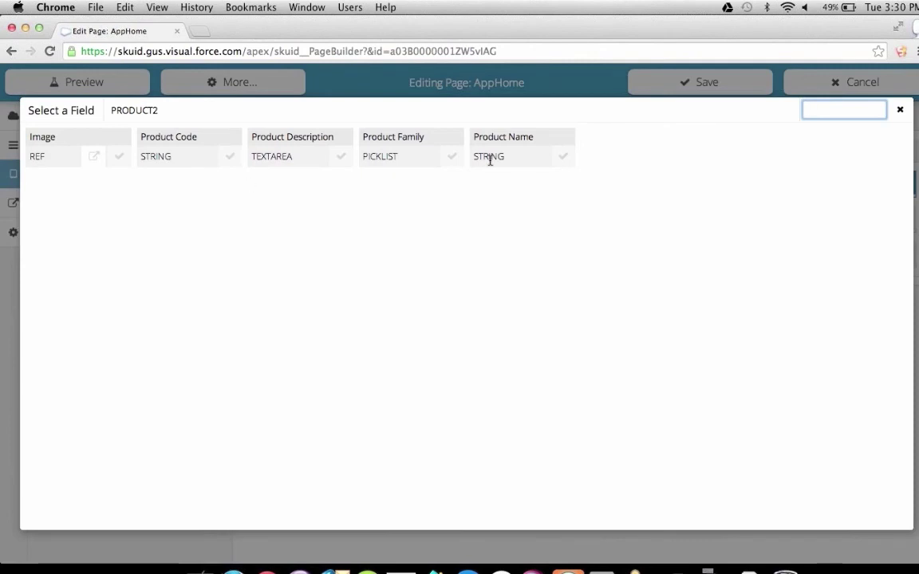
{"action": "left_click", "coordinate": [402, 146]}
{"action": "left_click", "coordinate": [338, 230]}
{"action": "left_click", "coordinate": [206, 147]}
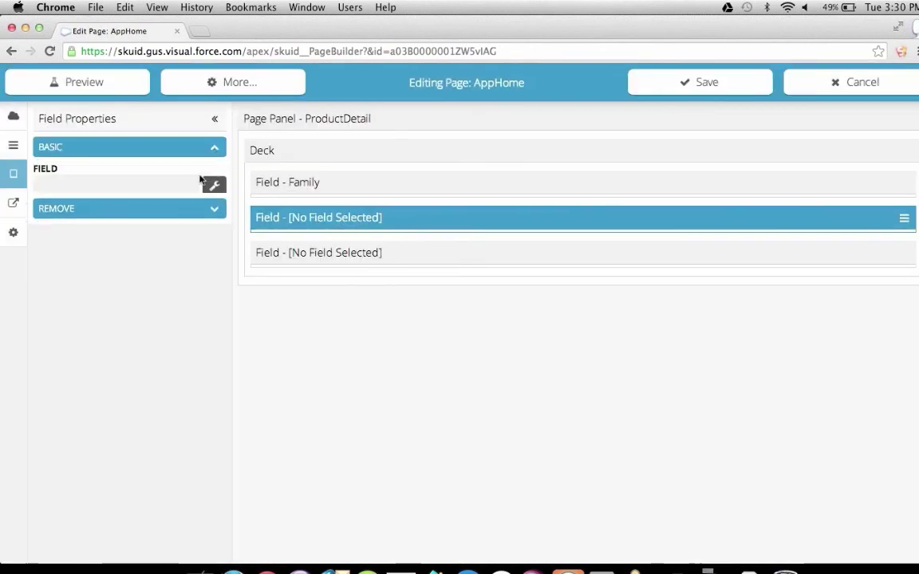
{"action": "left_click", "coordinate": [213, 185]}
{"action": "left_click", "coordinate": [229, 159]}
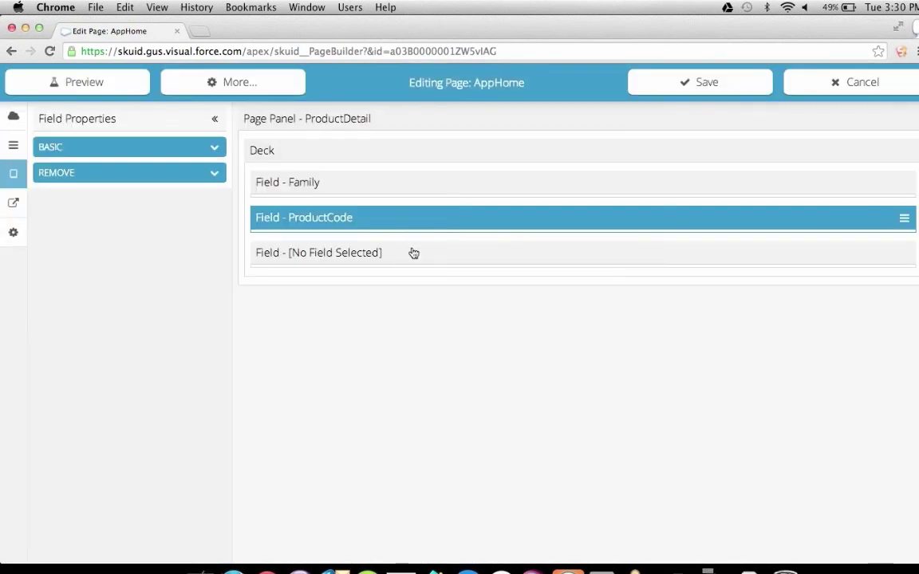
Step: Assign Product Description to the third Field component and move it above the ProductCode field
{"action": "left_click", "coordinate": [413, 252]}
{"action": "left_click", "coordinate": [211, 147]}
{"action": "left_click", "coordinate": [213, 185]}
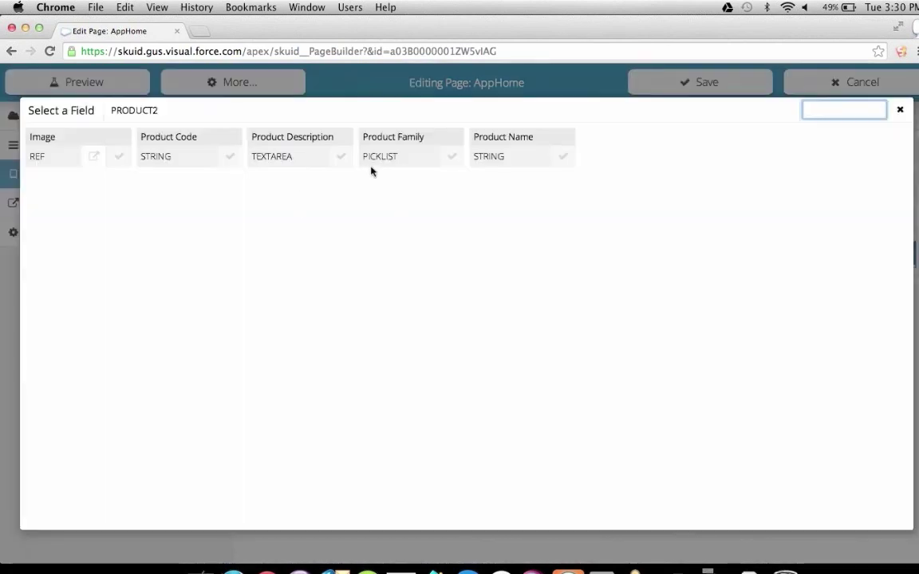
{"action": "left_click", "coordinate": [342, 162]}
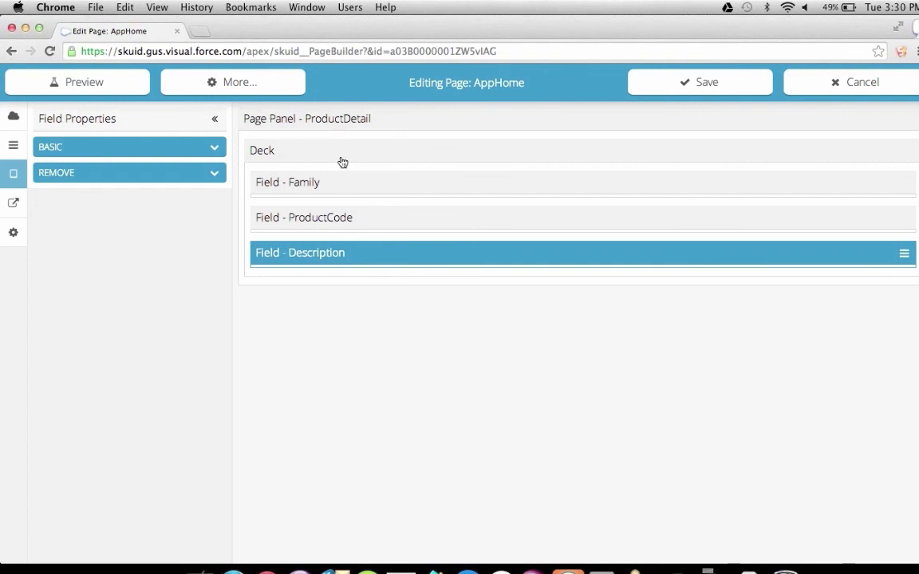
{"action": "left_click_drag", "start_coordinate": [903, 253], "coordinate": [907, 207]}
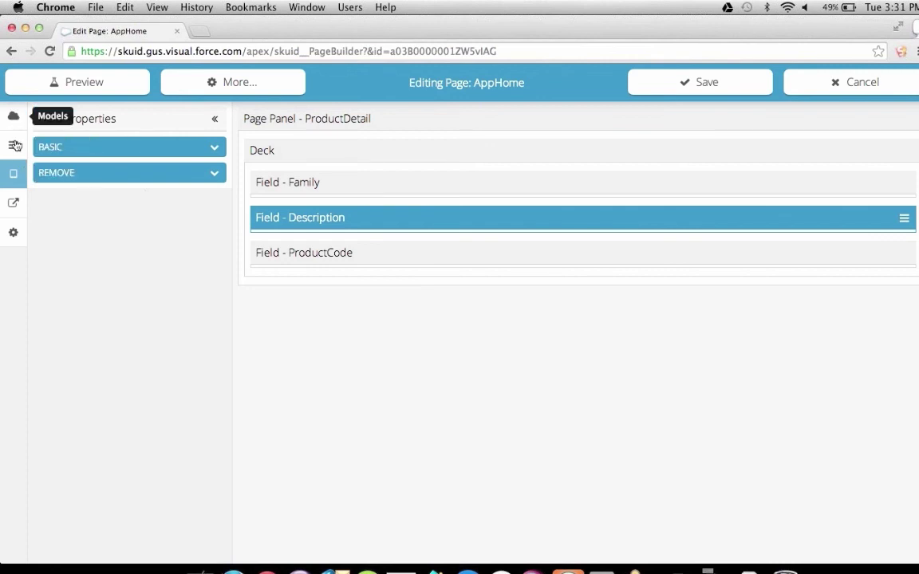
Step: Remove the Name and CreatedDate fields from the Deck in the main panel
{"action": "left_click", "coordinate": [12, 172]}
{"action": "left_click", "coordinate": [117, 146]}
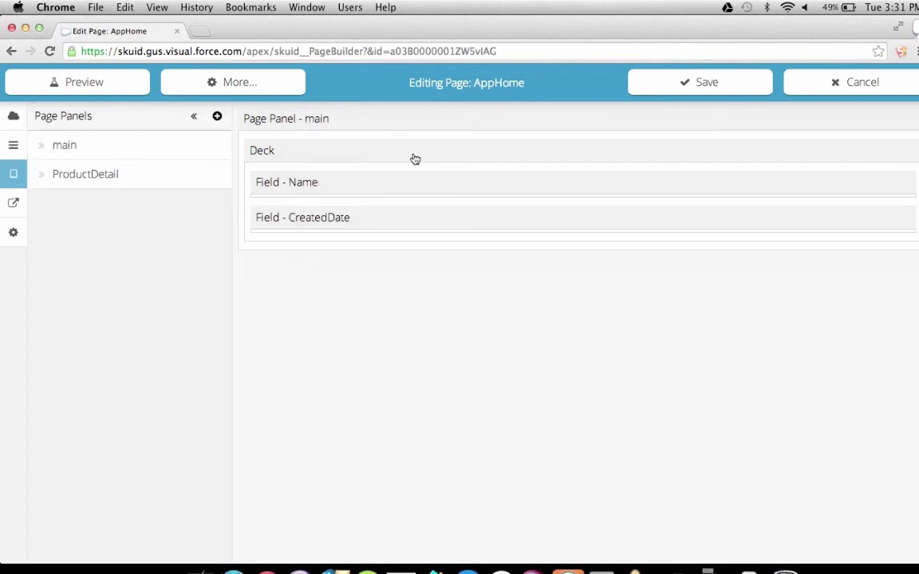
{"action": "left_click", "coordinate": [543, 192]}
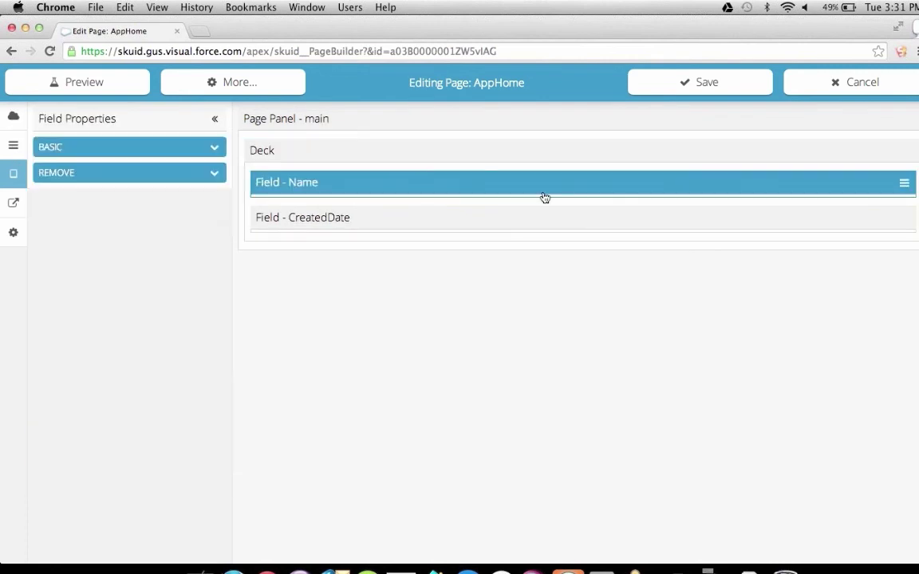
{"action": "left_click", "coordinate": [176, 181]}
{"action": "left_click", "coordinate": [294, 189]}
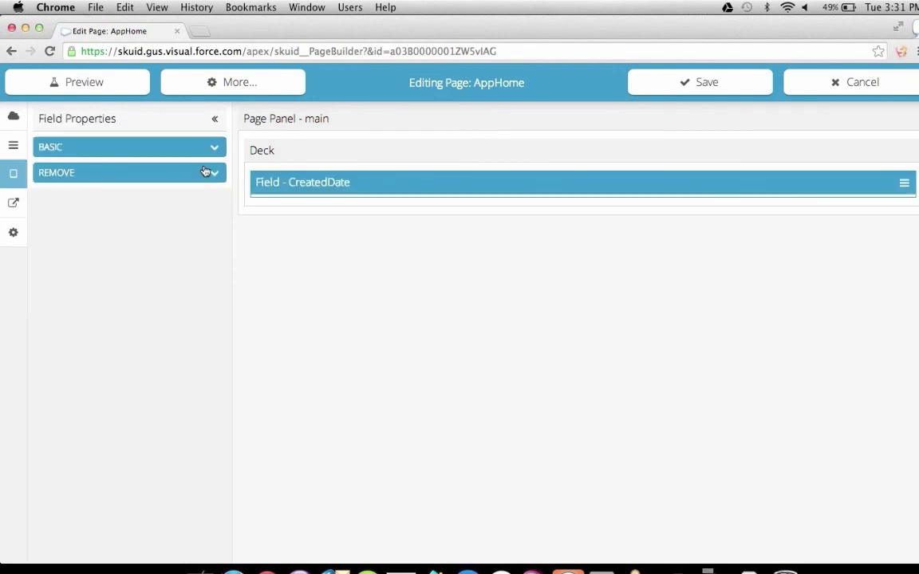
{"action": "left_click", "coordinate": [180, 173]}
{"action": "left_click", "coordinate": [165, 203]}
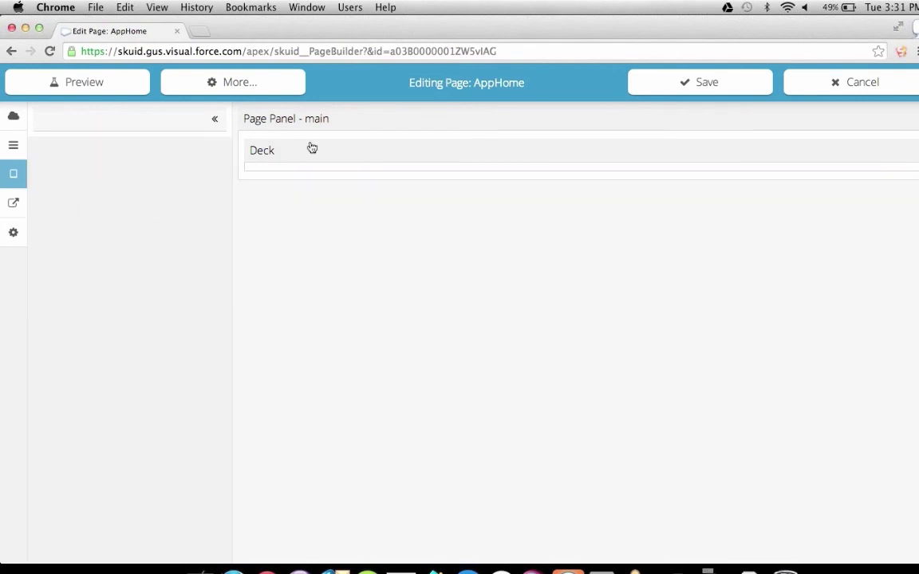
Step: Add an Image component to the main panel's Deck
{"action": "left_click", "coordinate": [310, 149]}
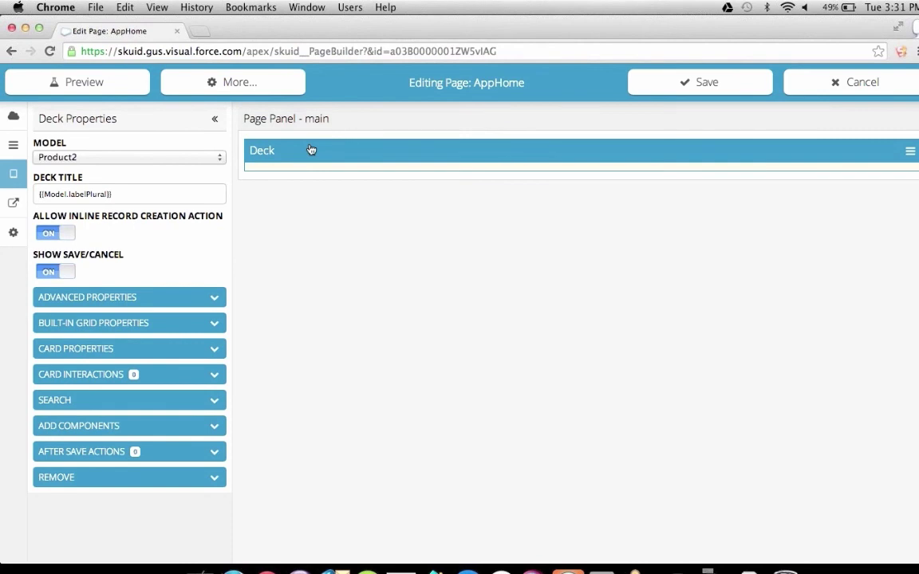
{"action": "left_click", "coordinate": [153, 424]}
{"action": "scroll", "coordinate": [166, 366], "scroll_direction": "down", "scroll_amount": 2}
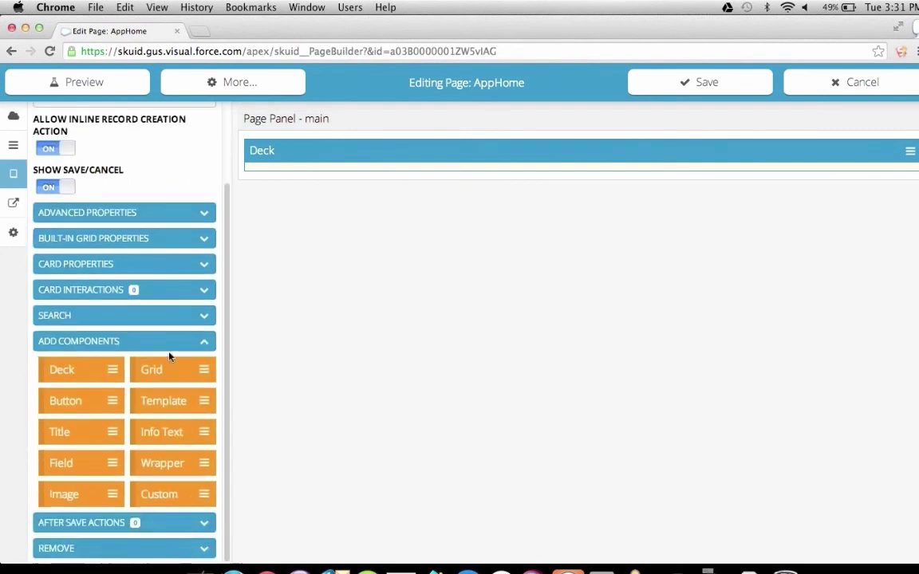
{"action": "left_click_drag", "start_coordinate": [86, 498], "coordinate": [361, 187]}
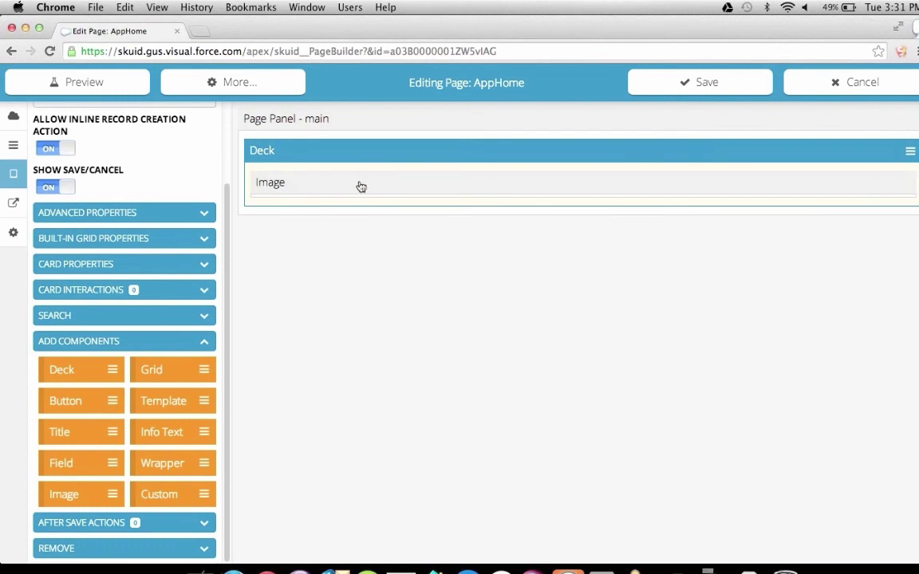
Step: Set the Image component's source to Attachment, using the AttachmentId field of the product's Image reference as attachment field
{"action": "left_click", "coordinate": [360, 186]}
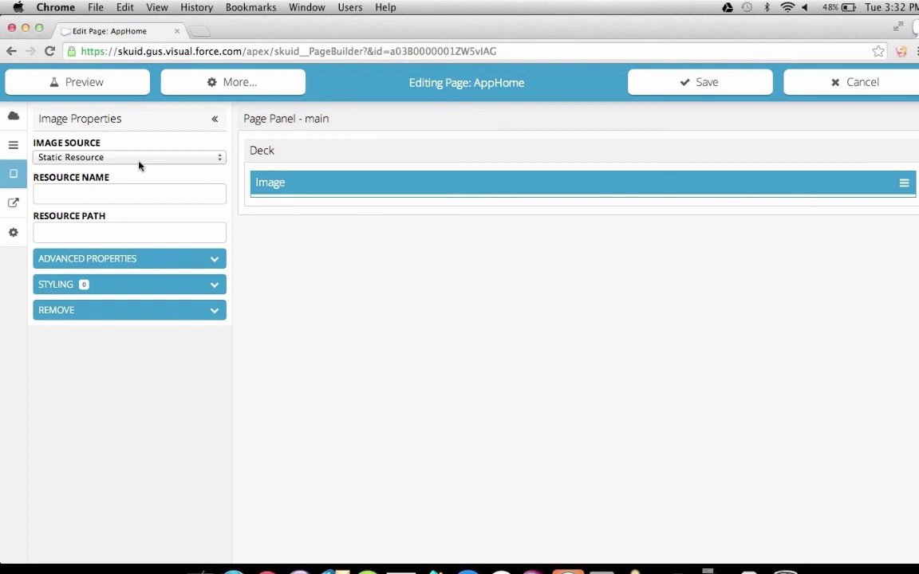
{"action": "left_click", "coordinate": [117, 162]}
{"action": "left_click", "coordinate": [116, 169]}
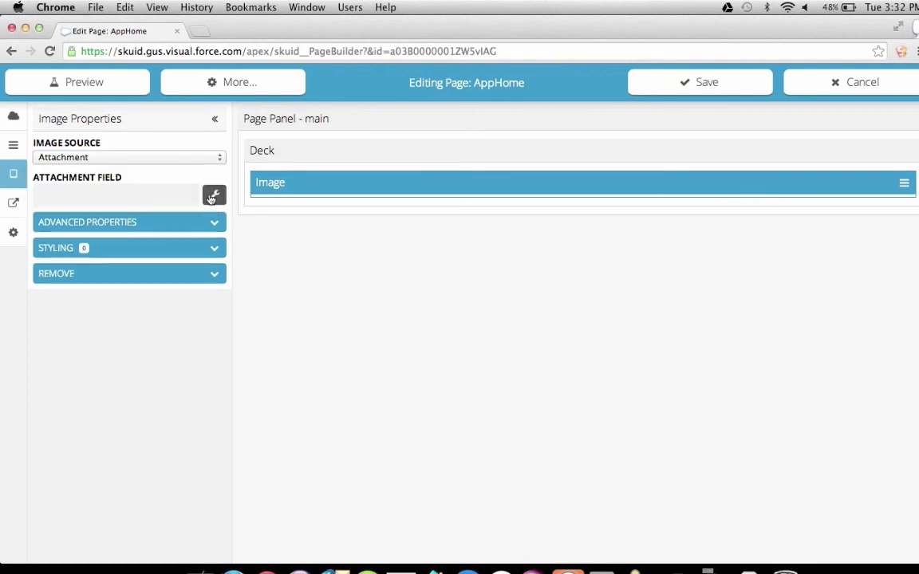
{"action": "left_click", "coordinate": [213, 195]}
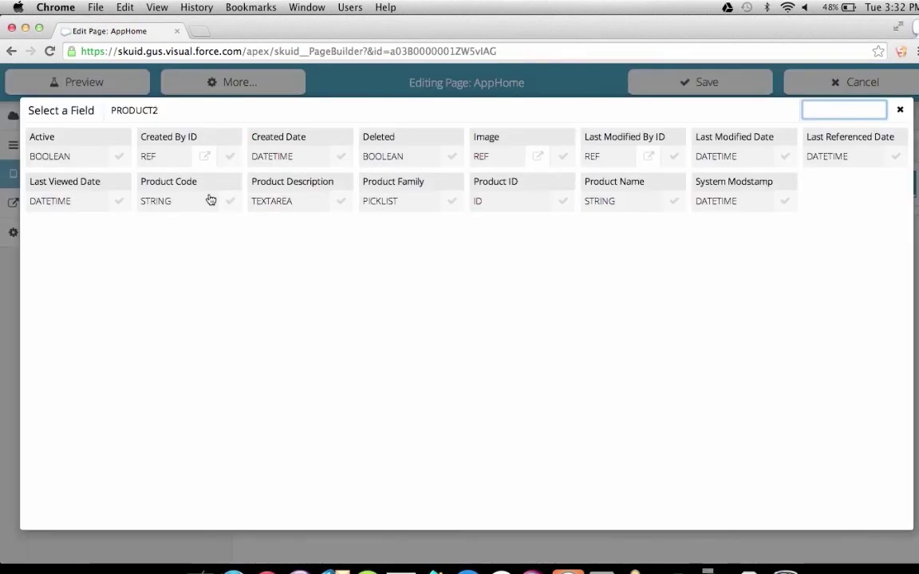
{"action": "left_click", "coordinate": [542, 157]}
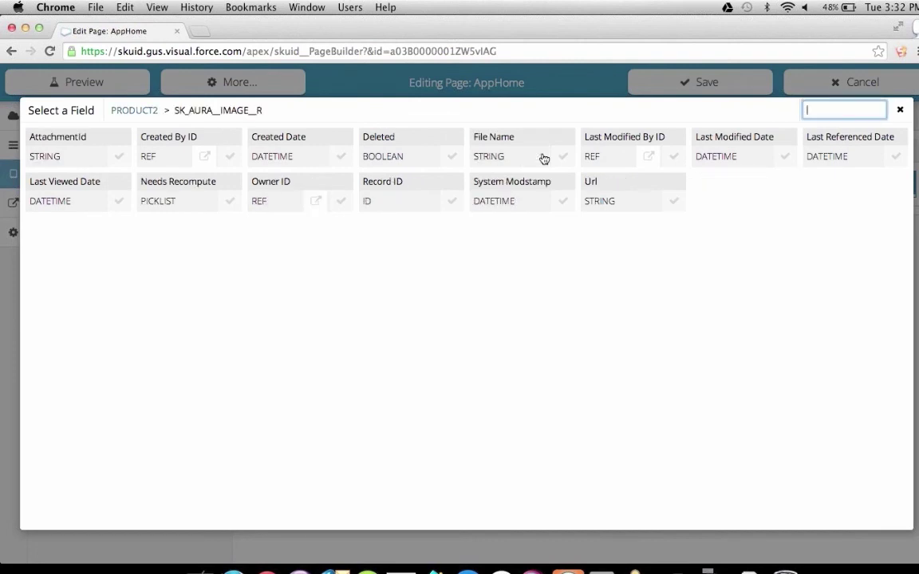
{"action": "left_click", "coordinate": [108, 139]}
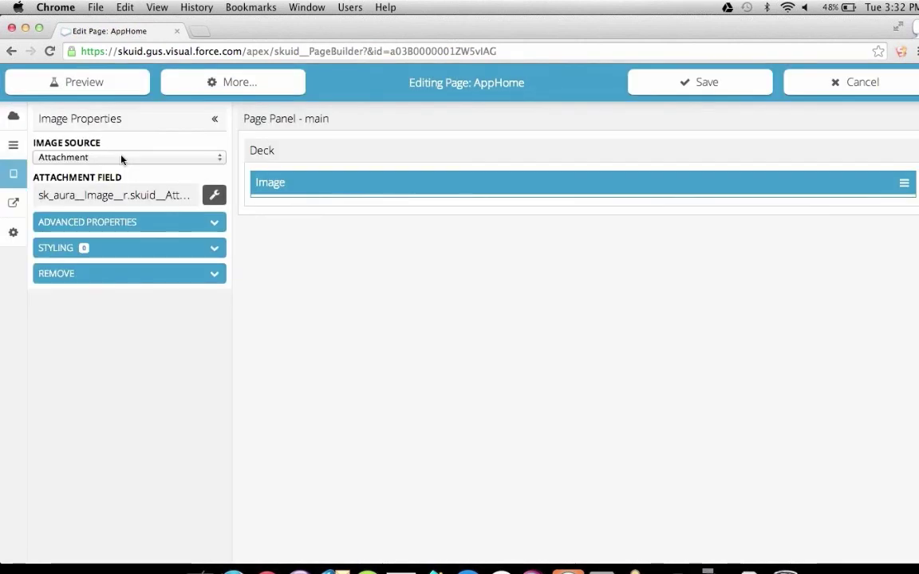
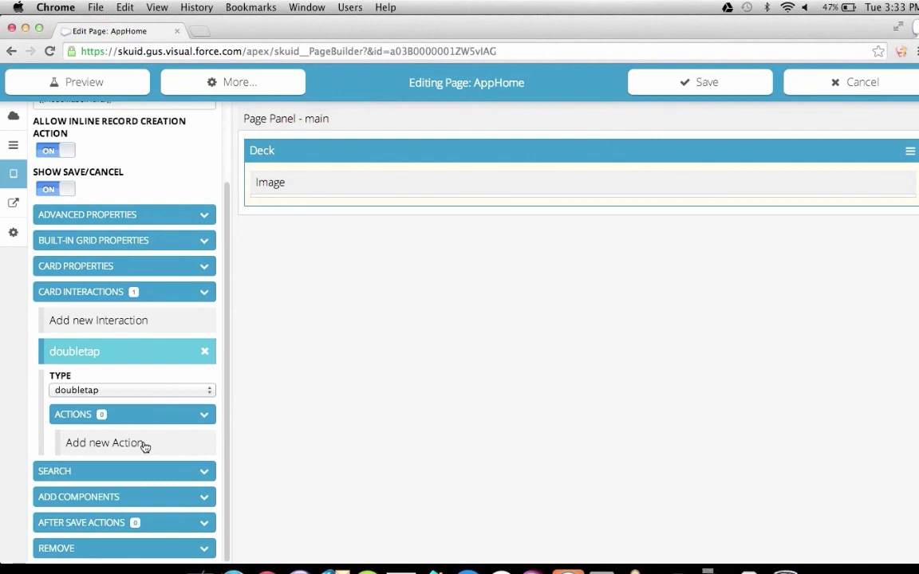
Step: Add an action of type Activate & Set value of Model Condition to the Deck's doubletap card interaction
{"action": "left_click", "coordinate": [144, 446]}
{"action": "scroll", "coordinate": [148, 404], "scroll_direction": "down", "scroll_amount": 1}
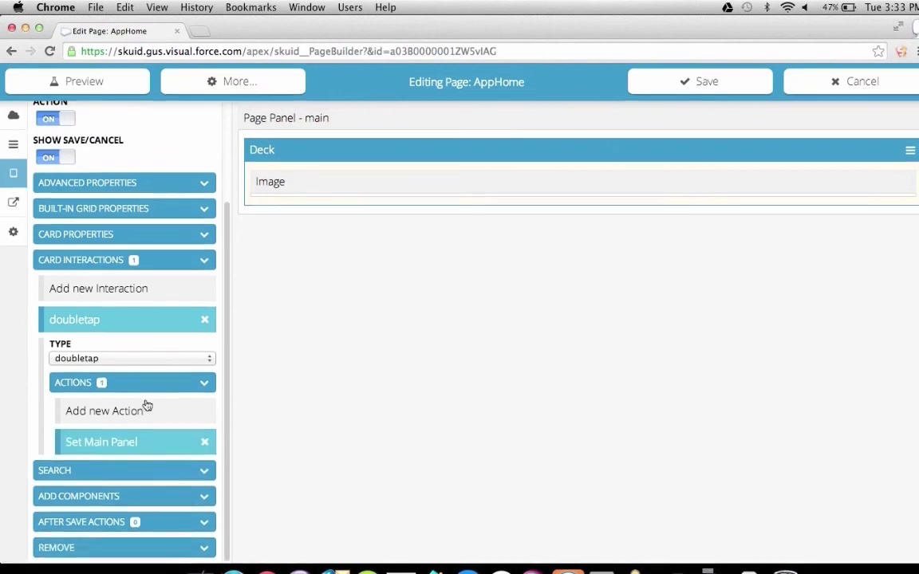
{"action": "left_click", "coordinate": [144, 447]}
{"action": "left_click", "coordinate": [146, 481]}
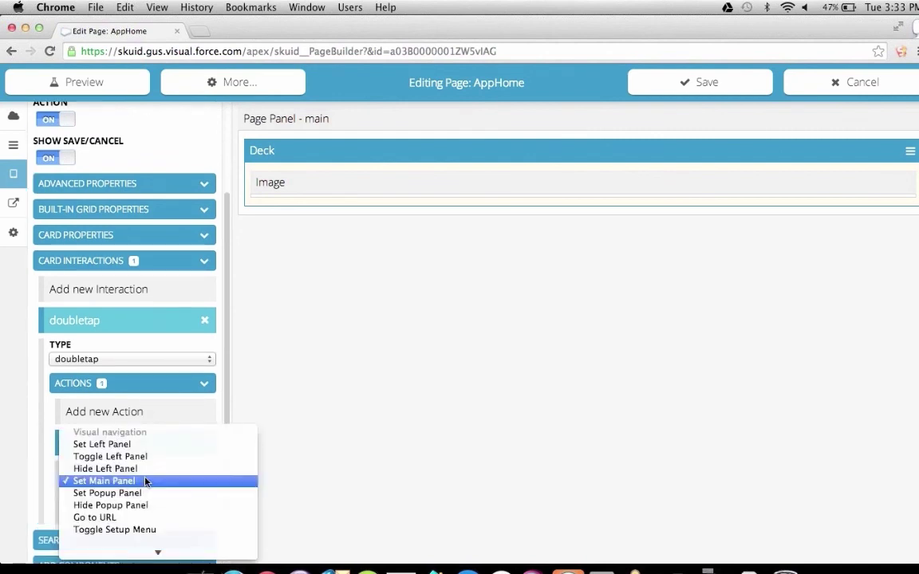
{"action": "scroll", "coordinate": [146, 481], "scroll_direction": "down", "scroll_amount": 3}
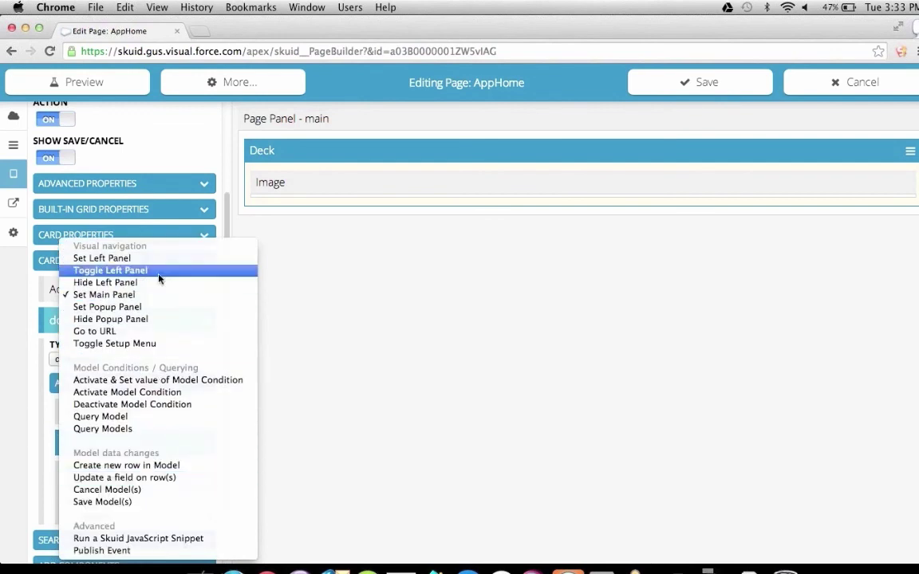
{"action": "left_click", "coordinate": [183, 381]}
{"action": "scroll", "coordinate": [176, 415], "scroll_direction": "down", "scroll_amount": 5}
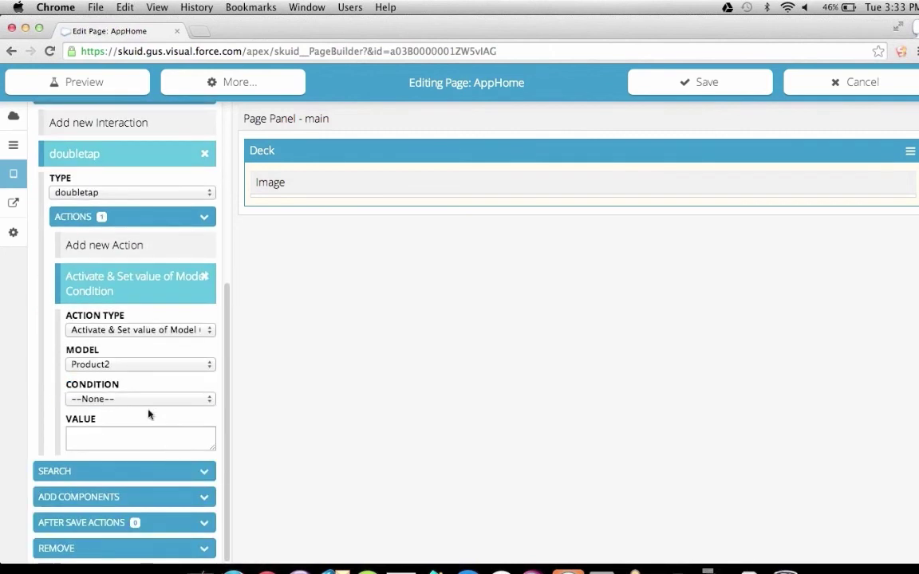
Step: Point the condition action at the SelectedProduct model's Id condition and give it the value {{{Id}}}
{"action": "left_click", "coordinate": [133, 400]}
{"action": "left_click", "coordinate": [131, 399]}
{"action": "left_click", "coordinate": [120, 365]}
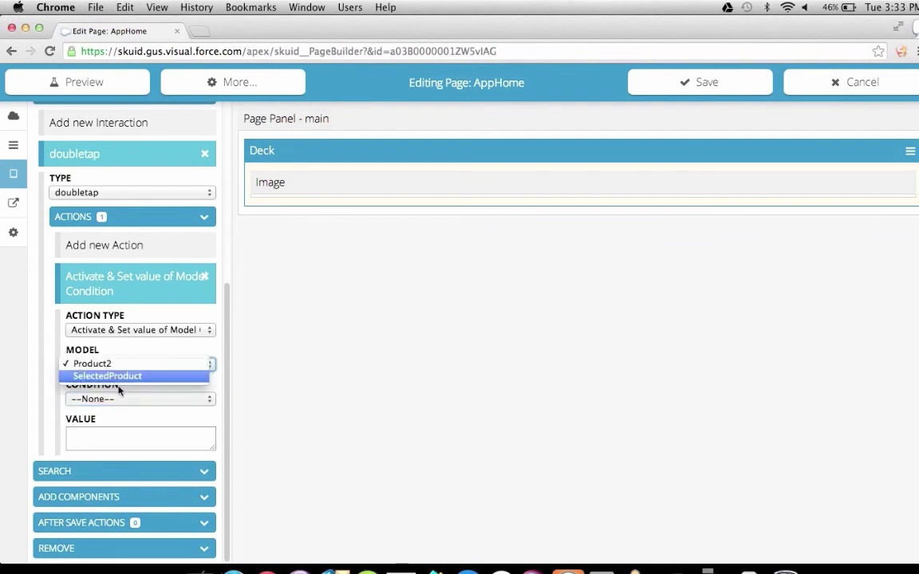
{"action": "left_click", "coordinate": [108, 375]}
{"action": "left_click", "coordinate": [127, 399]}
{"action": "left_click", "coordinate": [122, 408]}
{"action": "left_click", "coordinate": [134, 439]}
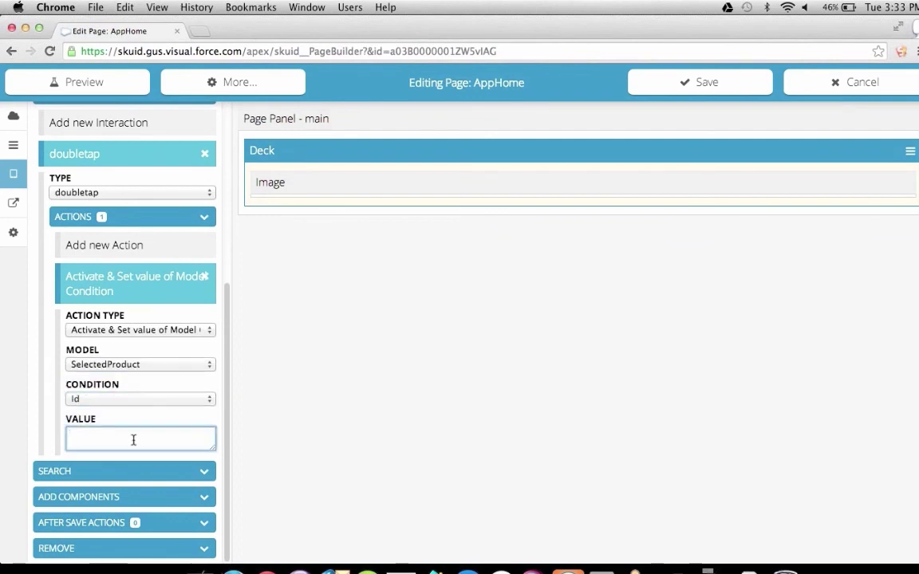
{"action": "type", "text": "{{{Id}}}"}
{"action": "key", "text": "super+a"}
{"action": "left_click", "coordinate": [127, 292]}
Step: Add a second doubletap action of type Query Model for the SelectedProduct model
{"action": "left_click", "coordinate": [118, 394]}
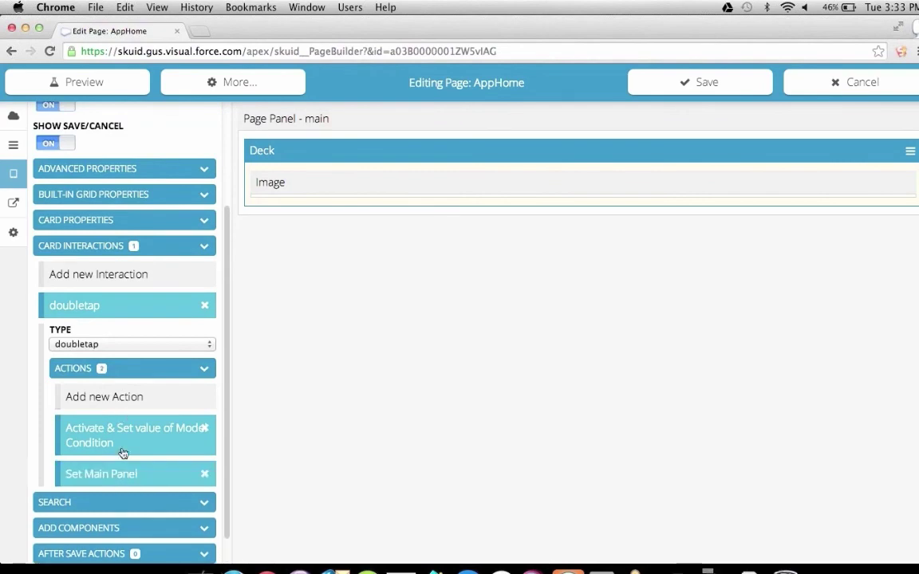
{"action": "left_click", "coordinate": [126, 487]}
{"action": "left_click", "coordinate": [127, 412]}
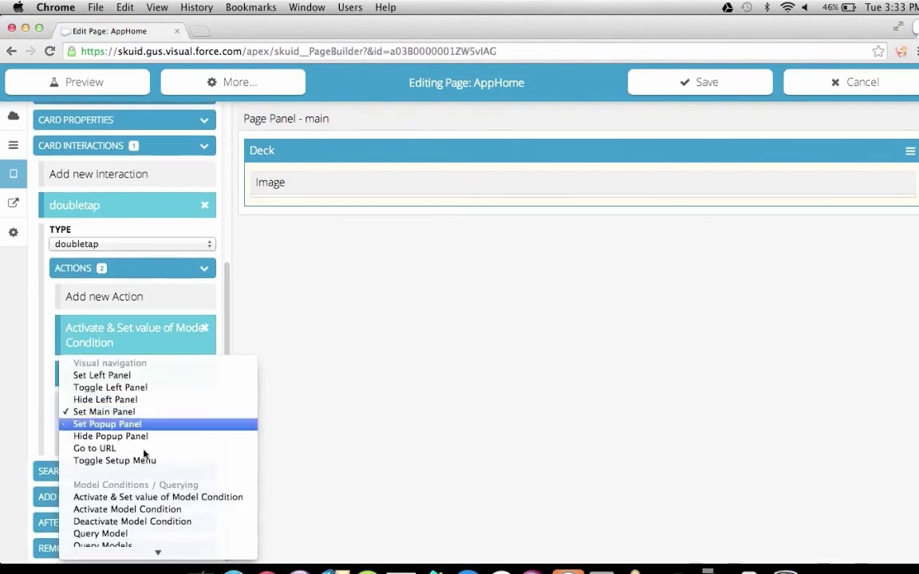
{"action": "left_click", "coordinate": [101, 417]}
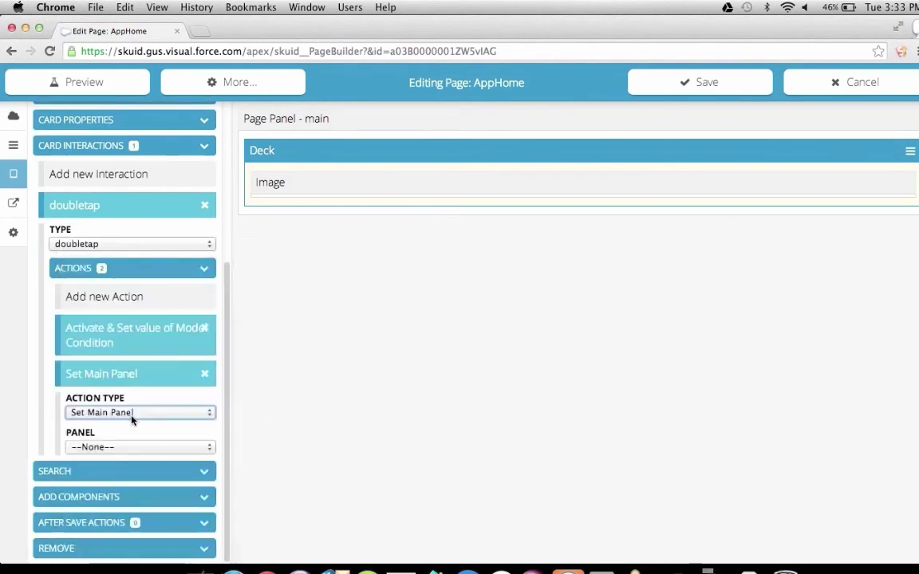
{"action": "left_click", "coordinate": [124, 446]}
{"action": "left_click", "coordinate": [126, 459]}
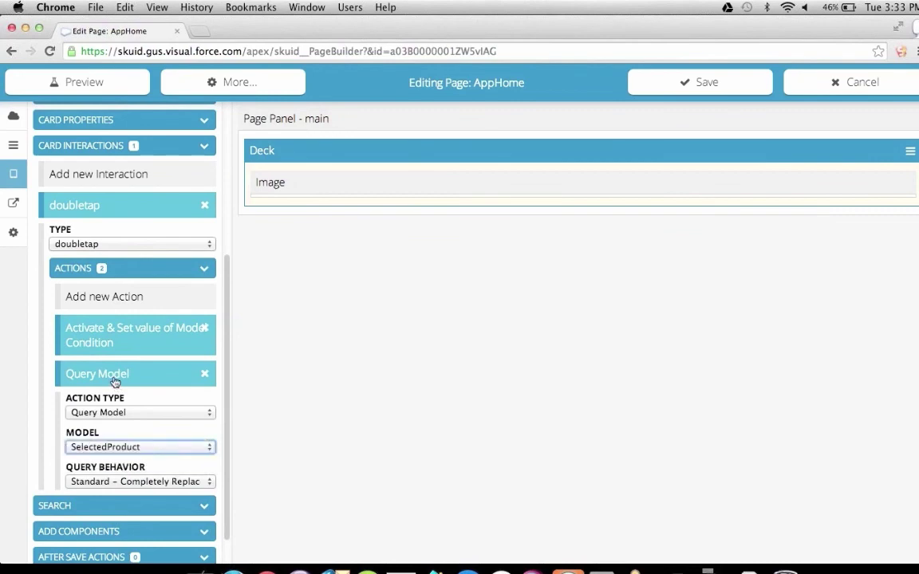
{"action": "left_click", "coordinate": [109, 372]}
Step: Add a third doubletap action, Set Popup Panel, showing the ProductDetail panel with the popup title "Viewing Product: {{Name}}"
{"action": "left_click", "coordinate": [108, 365]}
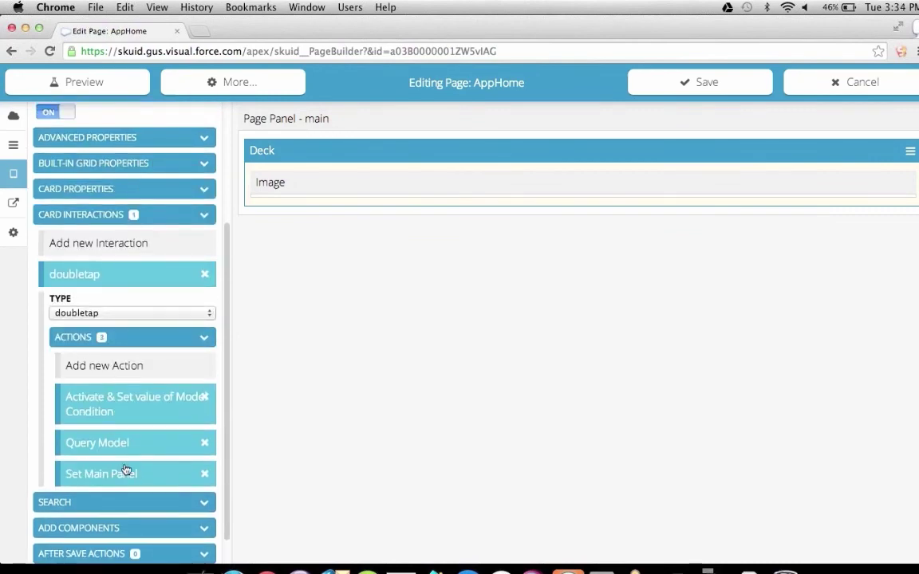
{"action": "left_click", "coordinate": [126, 472]}
{"action": "left_click", "coordinate": [133, 412]}
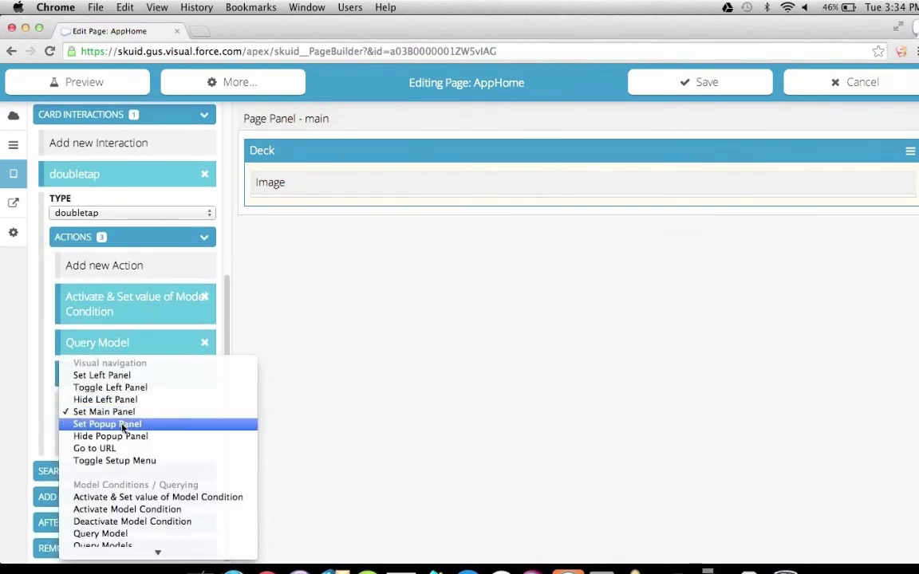
{"action": "left_click", "coordinate": [112, 424]}
{"action": "left_click", "coordinate": [126, 448]}
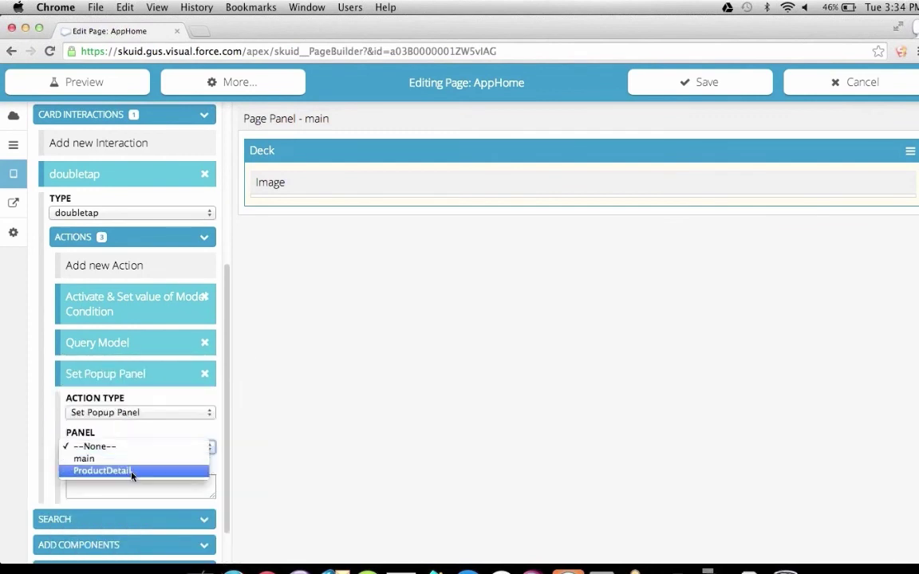
{"action": "left_click", "coordinate": [133, 471]}
{"action": "left_click", "coordinate": [138, 478]}
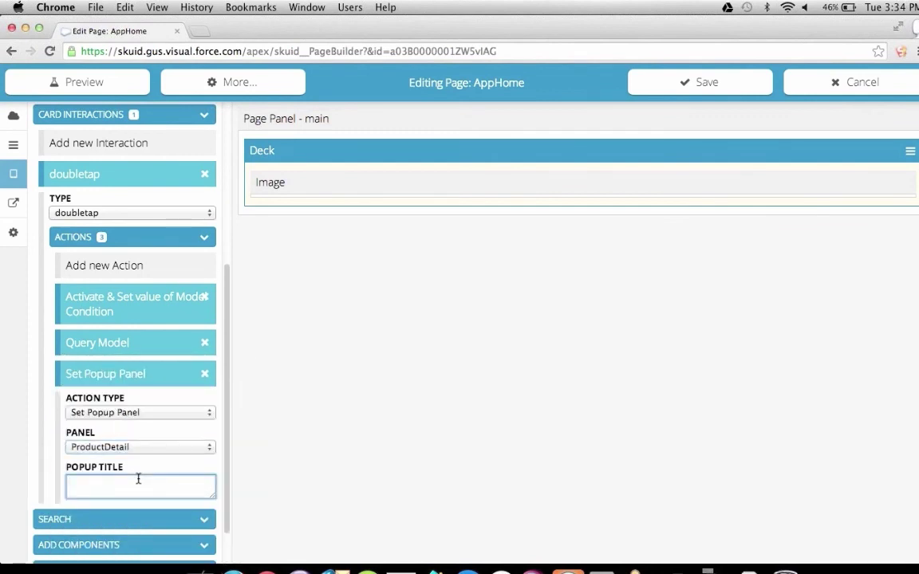
{"action": "type", "text": "Viewing Product: {{Name}}"}
Step: Save the AppHome page and preview it
{"action": "left_click", "coordinate": [682, 84]}
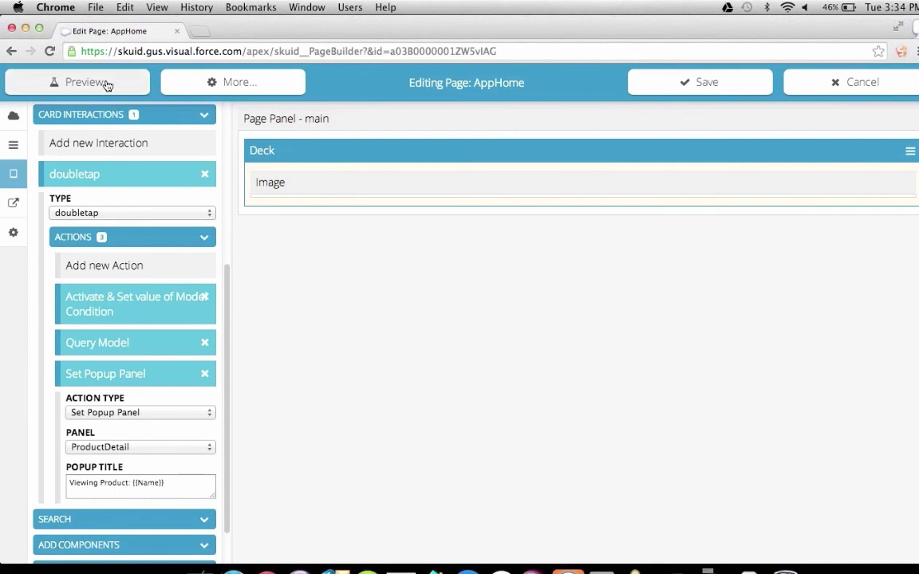
{"action": "mouse_move", "coordinate": [190, 75]}
{"action": "left_click", "coordinate": [109, 118]}
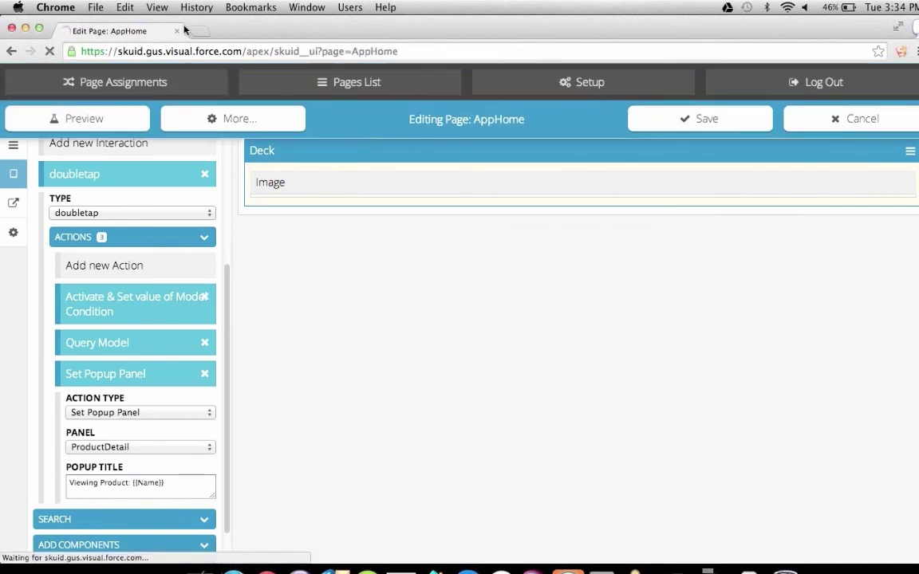
{"action": "mouse_move", "coordinate": [226, 93]}
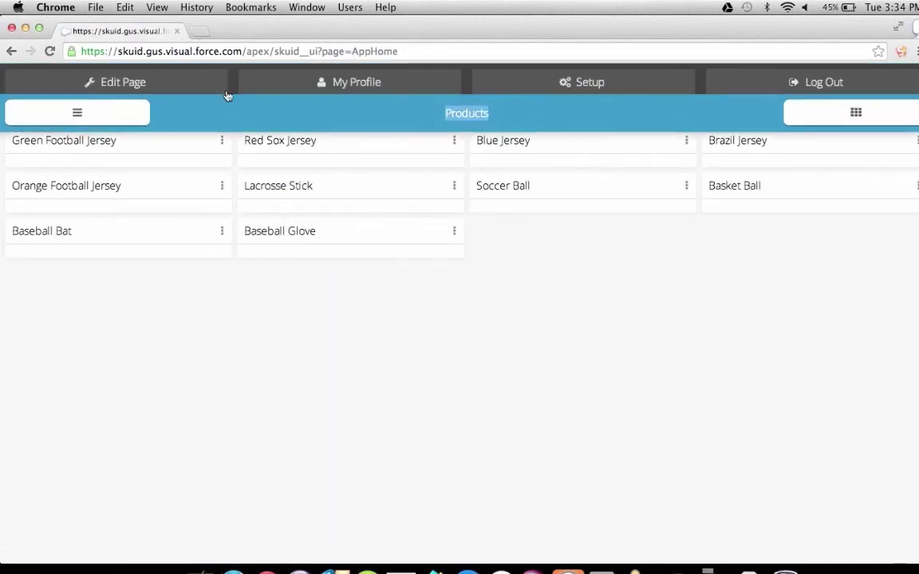
Step: Return to editing AppHome, include the Image reference field in the Product2 model, and preview the page again
{"action": "left_click", "coordinate": [164, 80]}
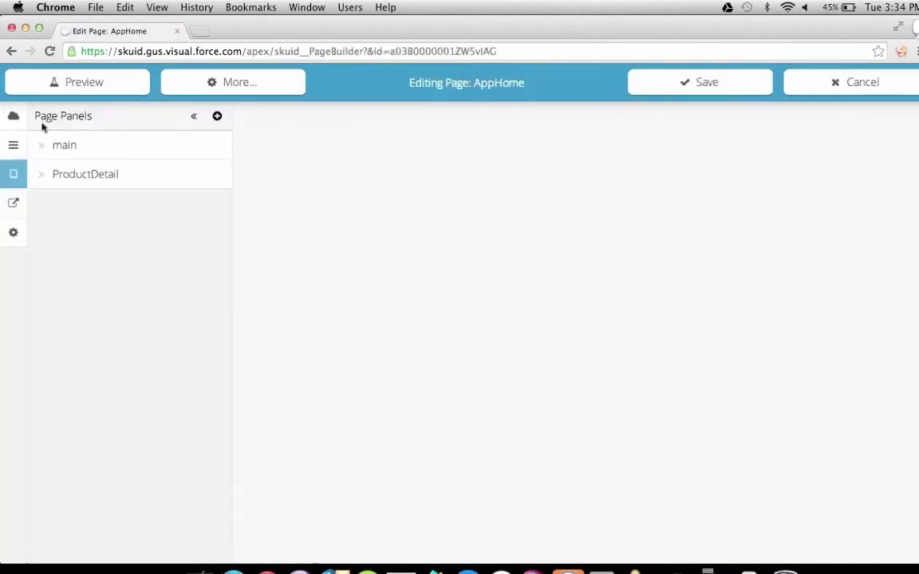
{"action": "left_click", "coordinate": [13, 116]}
{"action": "left_click", "coordinate": [123, 148]}
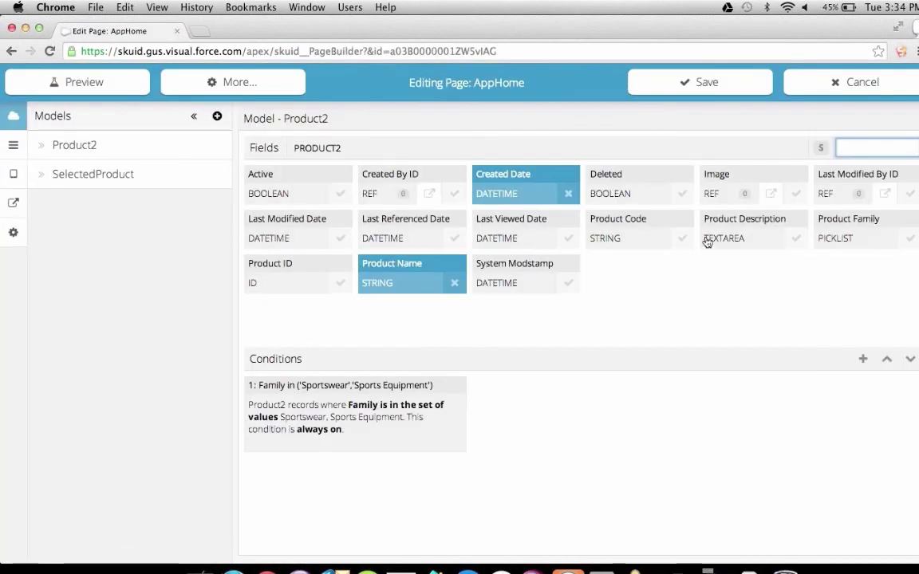
{"action": "left_click", "coordinate": [795, 194]}
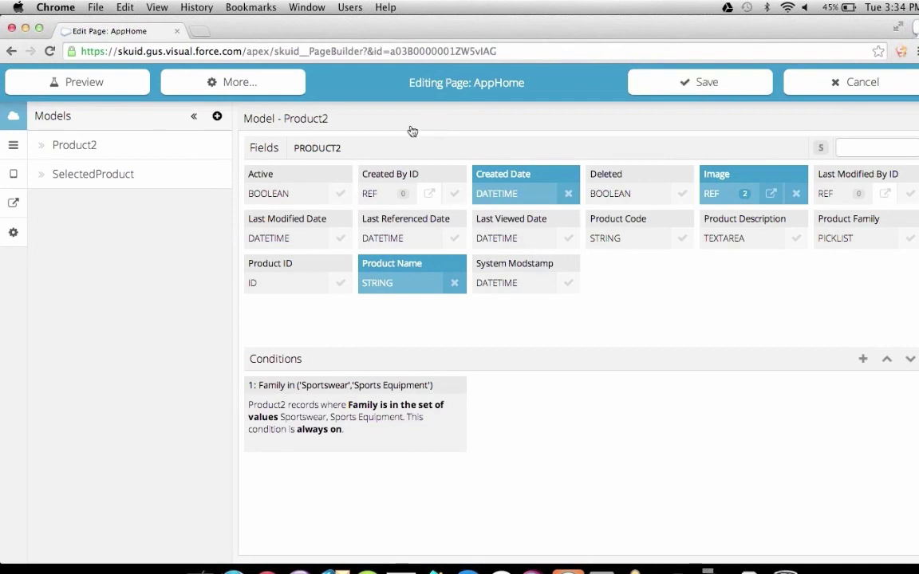
{"action": "left_click", "coordinate": [106, 94]}
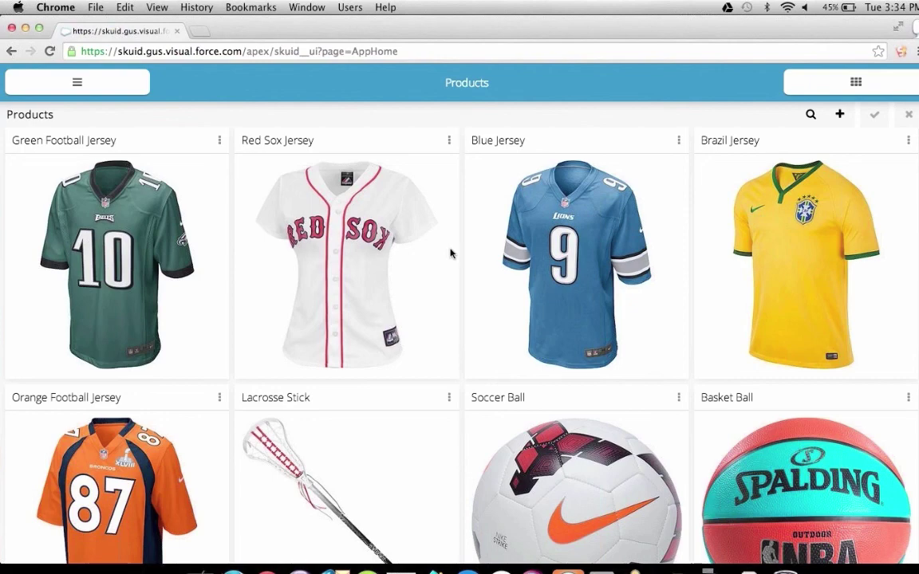
Step: Open the Blue Jersey's detail popup, enter JERSEY-201 as its product code, save the change and close the popup
{"action": "left_click", "coordinate": [503, 162]}
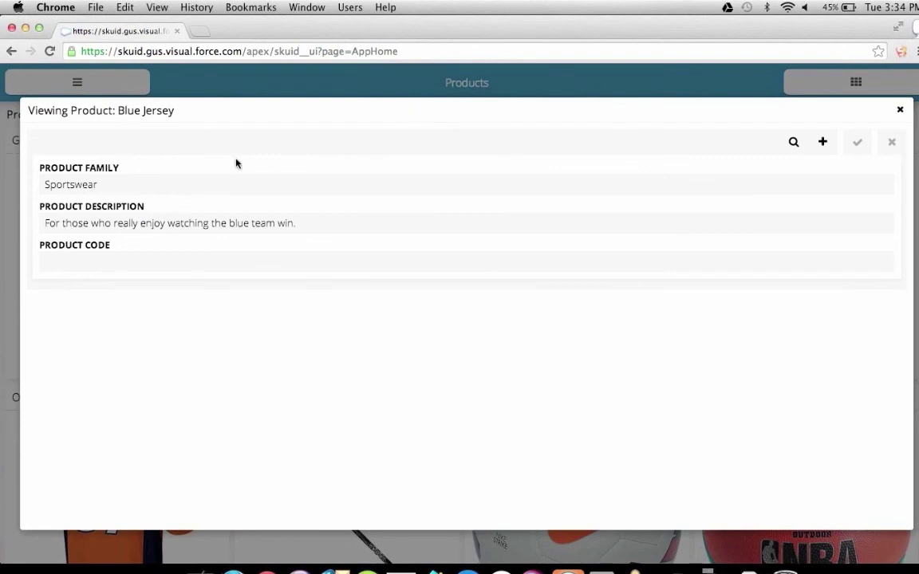
{"action": "left_click", "coordinate": [216, 269]}
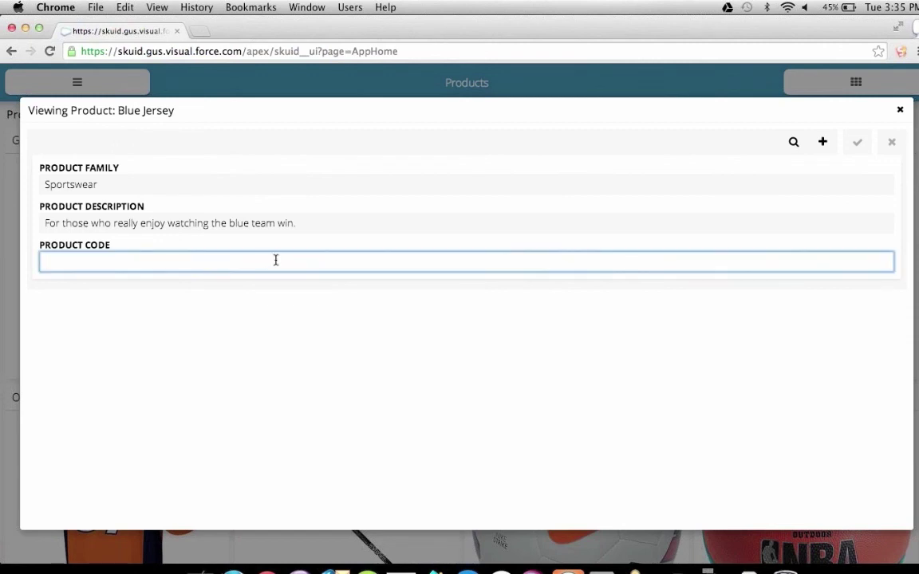
{"action": "type", "text": "JERSEY-201"}
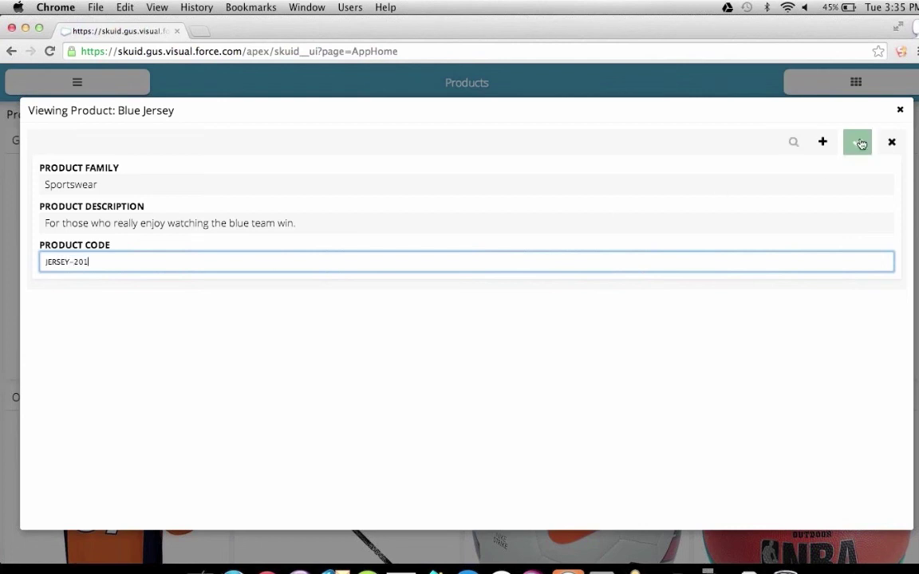
{"action": "left_click", "coordinate": [860, 143]}
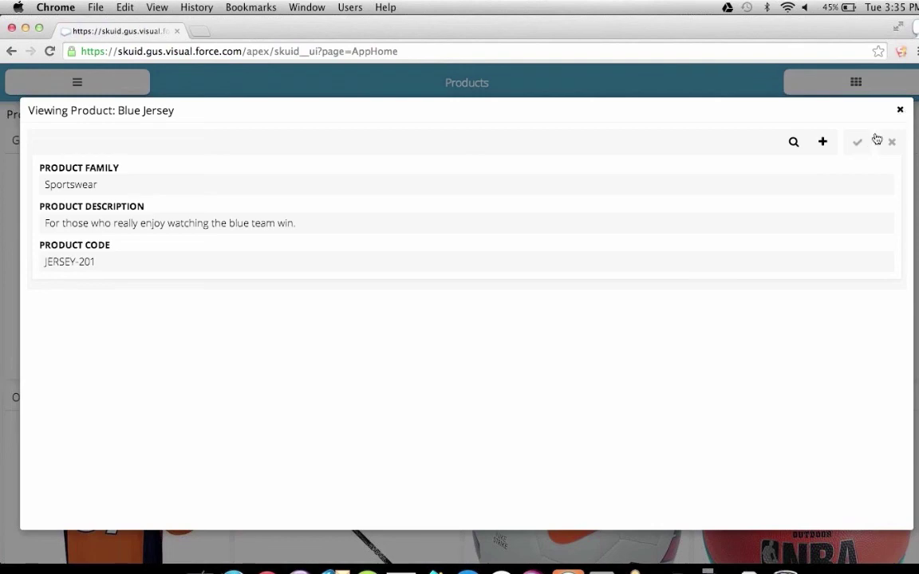
{"action": "left_click", "coordinate": [899, 113]}
Step: Open the Soccer Ball's detail popup, enter BALL-101 as its product code, save the change and close the popup
{"action": "left_click", "coordinate": [542, 433]}
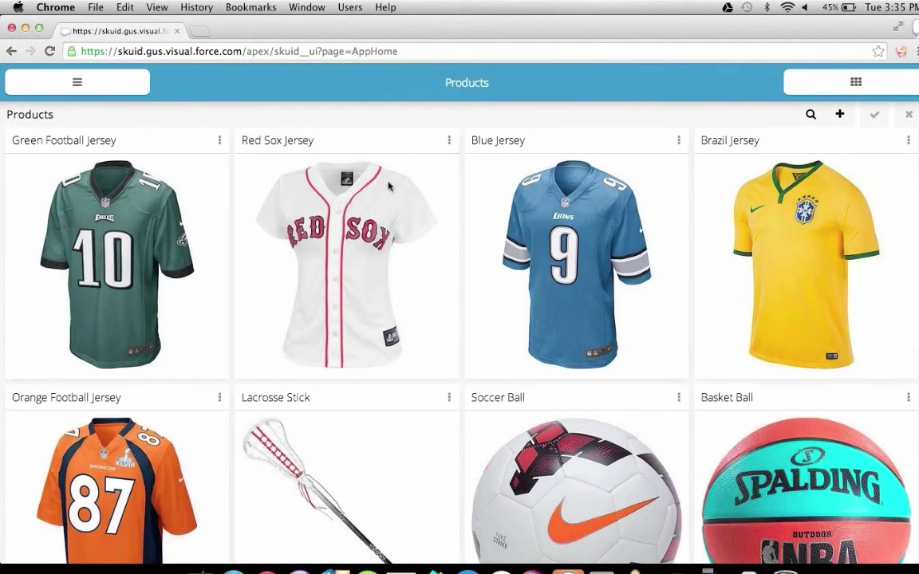
{"action": "left_click", "coordinate": [293, 265]}
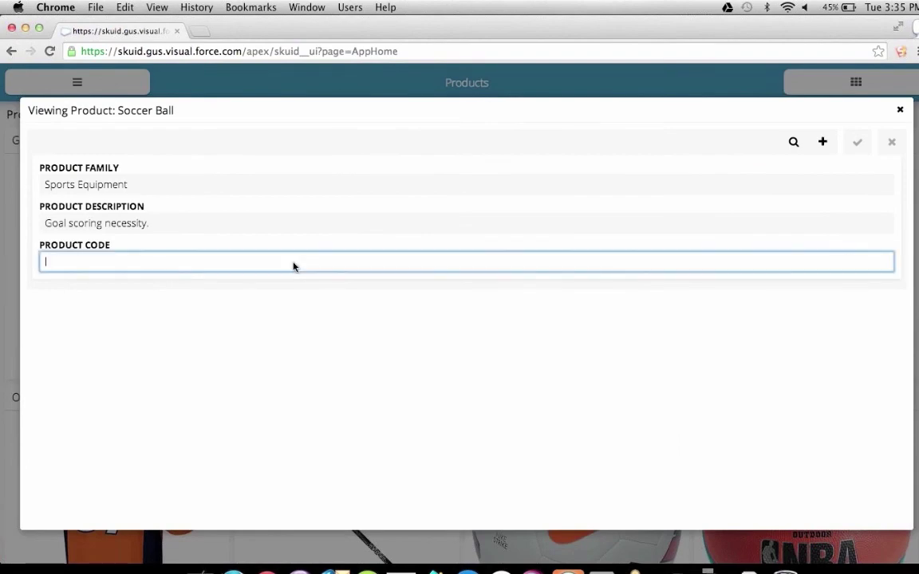
{"action": "type", "text": "BALL-101"}
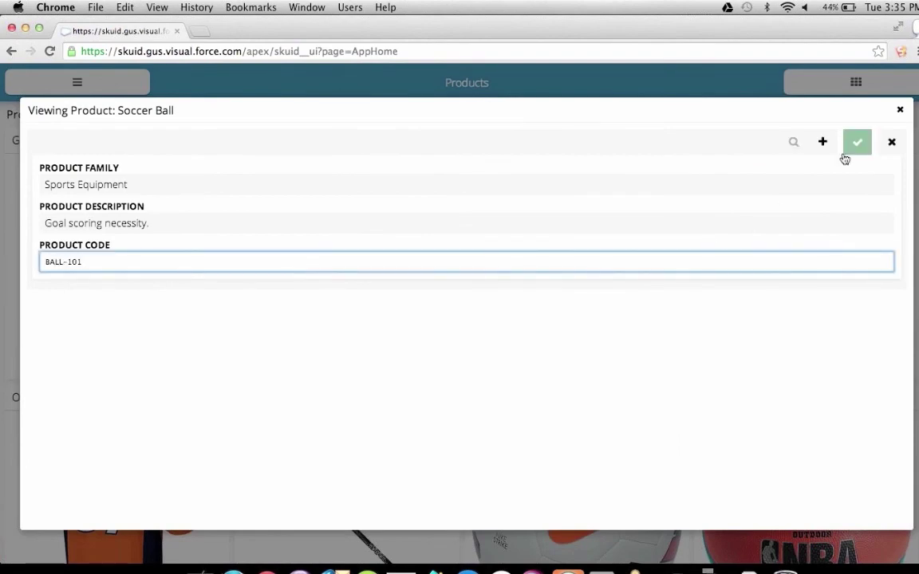
{"action": "left_click", "coordinate": [862, 141]}
{"action": "left_click", "coordinate": [898, 110]}
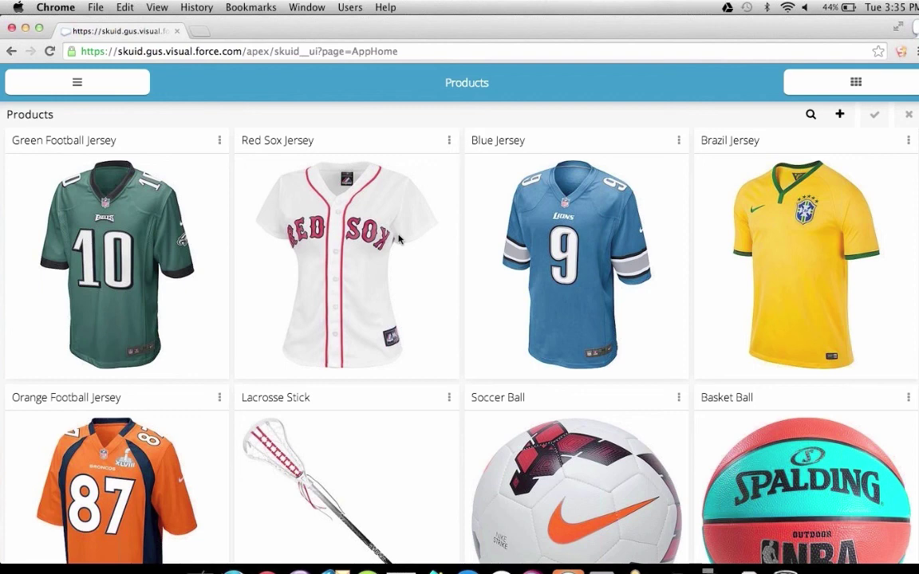
Step: Return to editing AppHome and add a new page panel with the unique ID ShoppingCart
{"action": "left_click", "coordinate": [245, 94]}
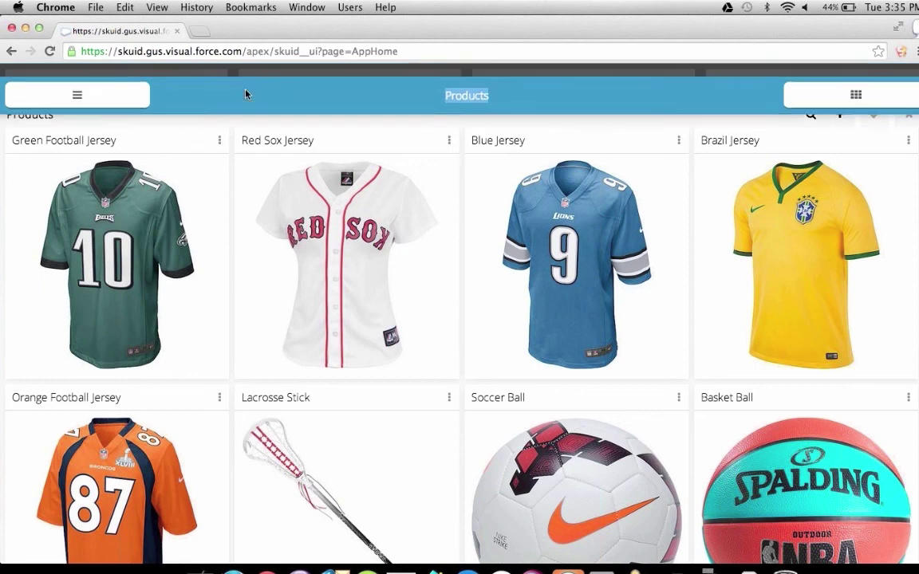
{"action": "left_click", "coordinate": [151, 84]}
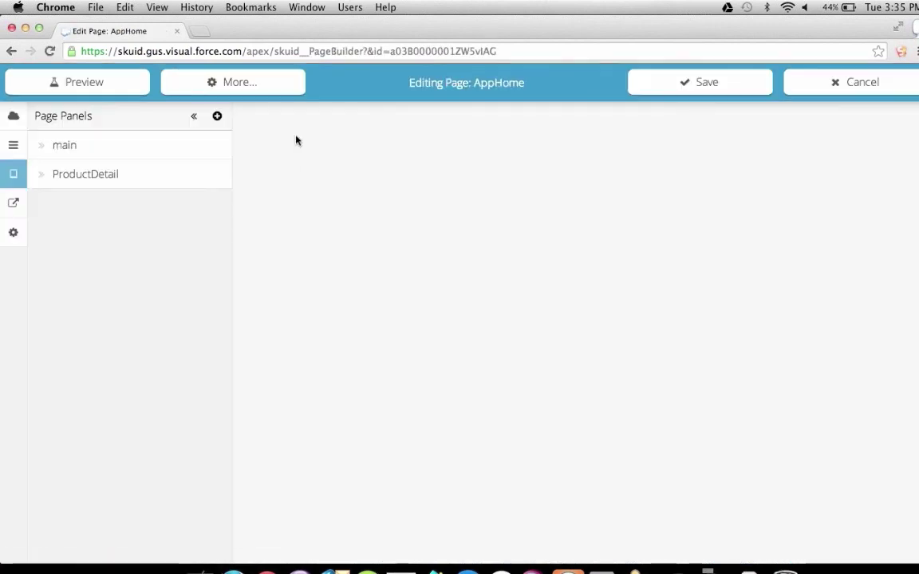
{"action": "left_click", "coordinate": [216, 118]}
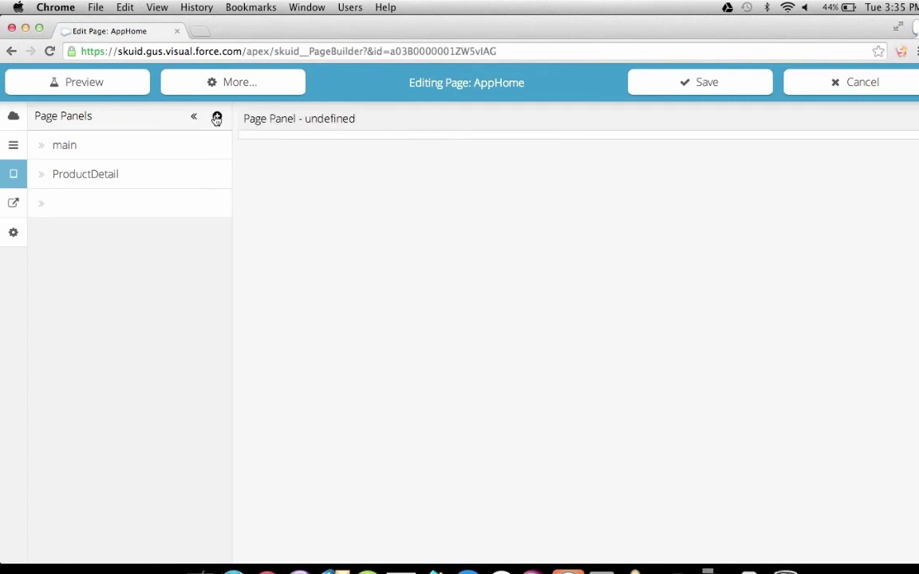
{"action": "left_click", "coordinate": [289, 118]}
{"action": "left_click", "coordinate": [149, 154]}
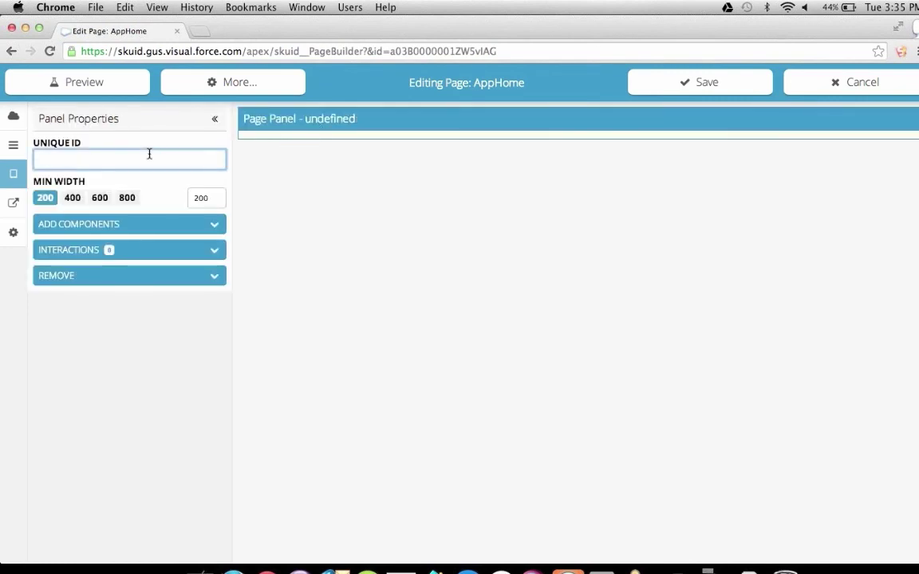
{"action": "type", "text": "ShoppingCart"}
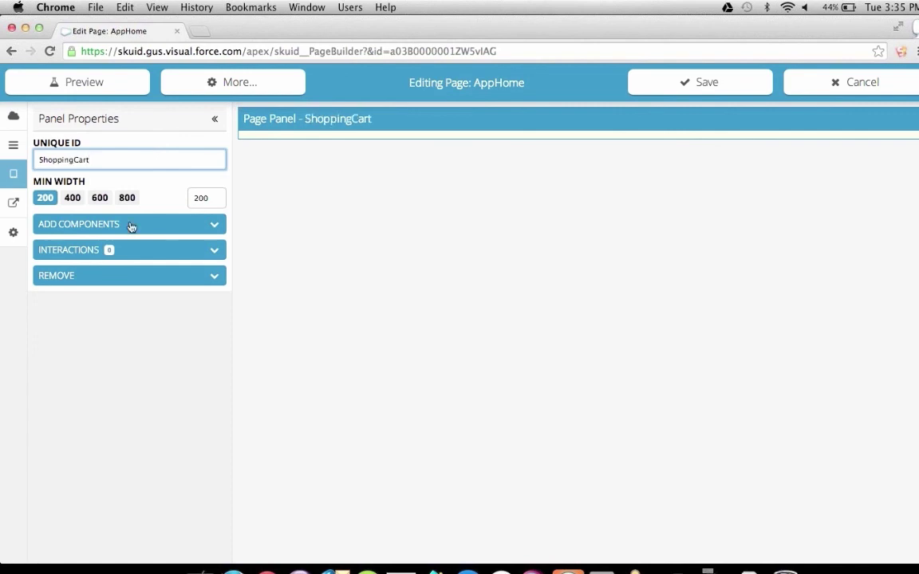
Step: Add a new model with the ID MyCartItems based on the sk_aura__Shopping_Cart_Item__c object
{"action": "left_click", "coordinate": [13, 117]}
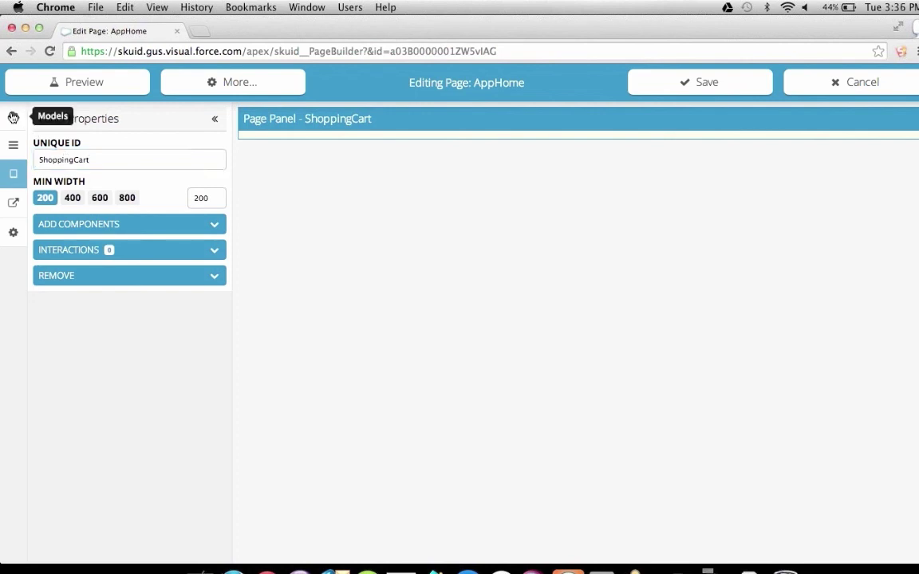
{"action": "left_click", "coordinate": [217, 116]}
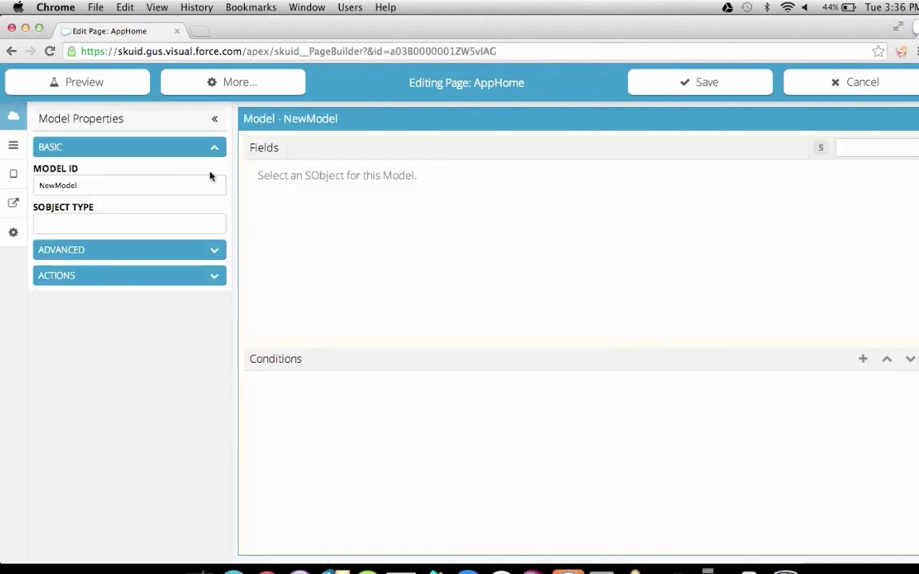
{"action": "left_click", "coordinate": [166, 185]}
{"action": "double_click", "coordinate": [166, 185]}
{"action": "type", "text": "MyCartItems"}
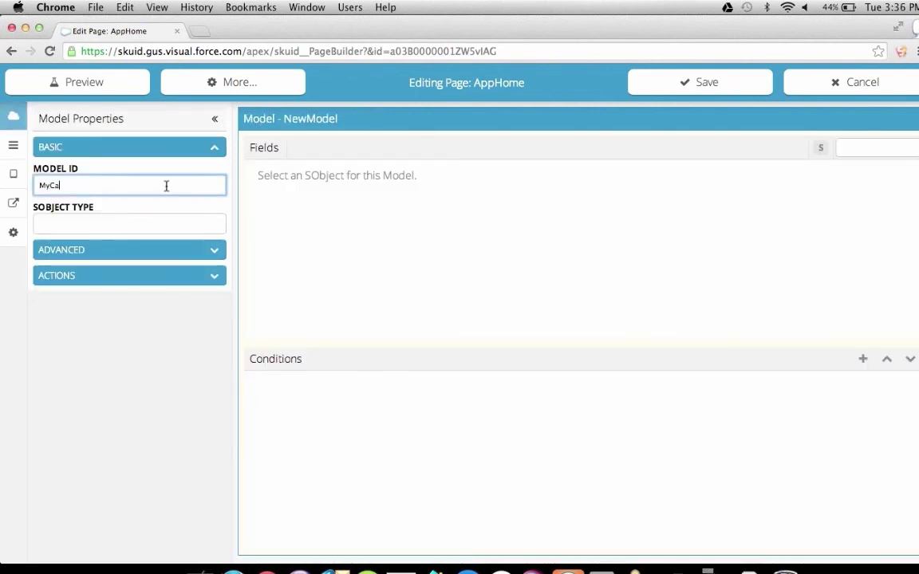
{"action": "left_click", "coordinate": [157, 225]}
{"action": "type", "text": "Shopping"}
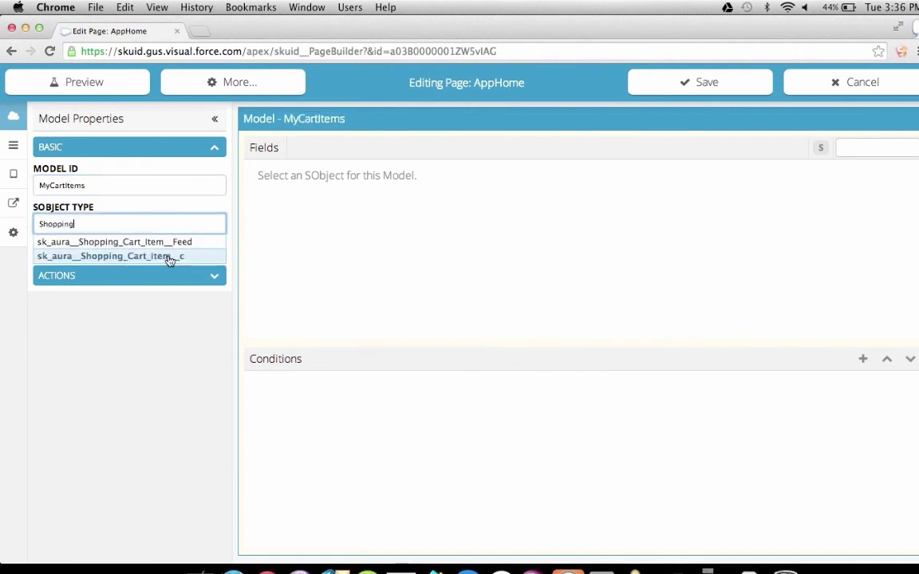
{"action": "left_click", "coordinate": [171, 256]}
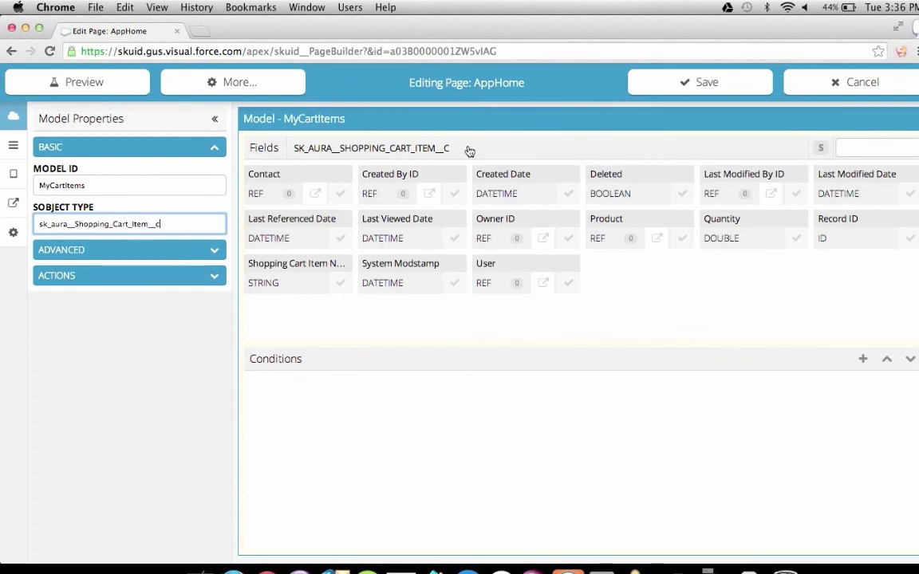
Step: Include the Quantity, User and Product fields in the MyCartItems model, plus the Image reference from the related product
{"action": "left_click", "coordinate": [766, 238]}
{"action": "left_click", "coordinate": [563, 289]}
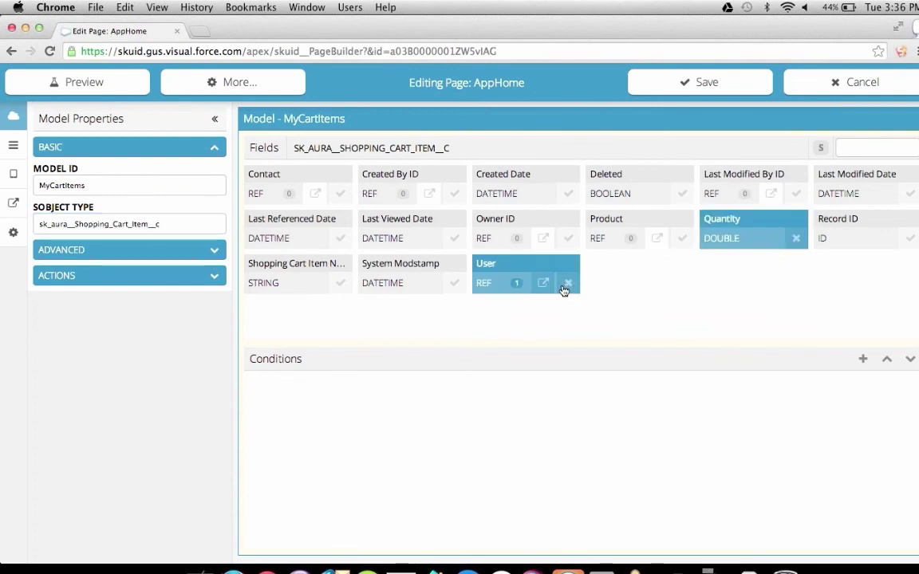
{"action": "left_click", "coordinate": [660, 239]}
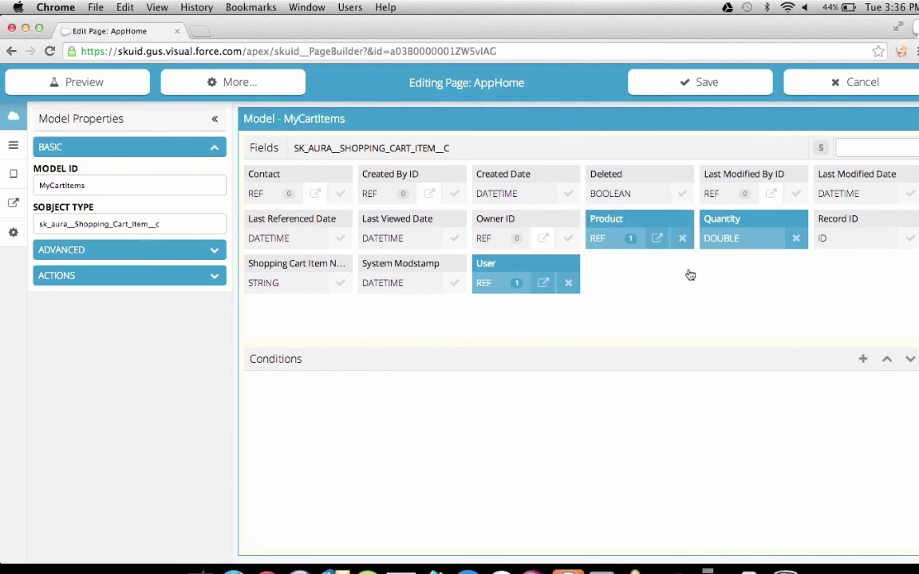
{"action": "left_click", "coordinate": [655, 242]}
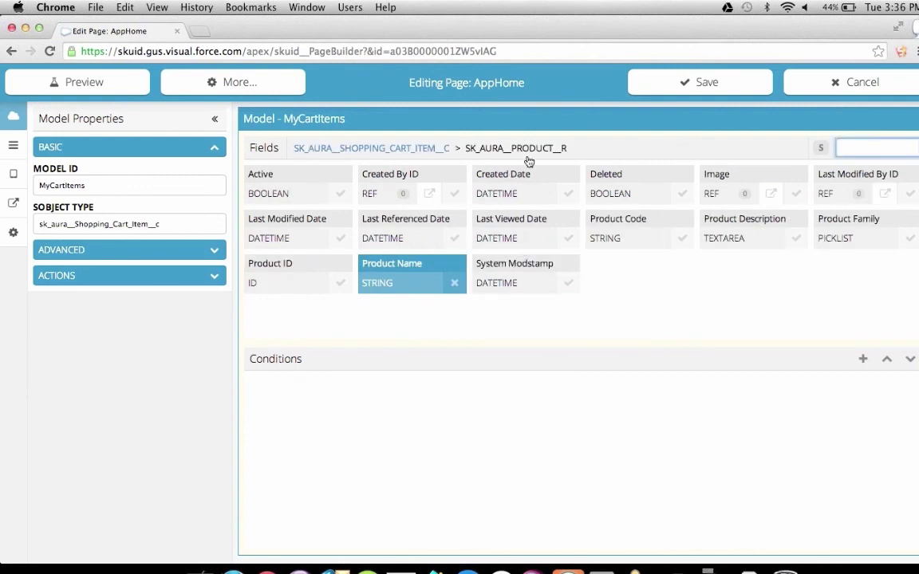
{"action": "left_click", "coordinate": [797, 197]}
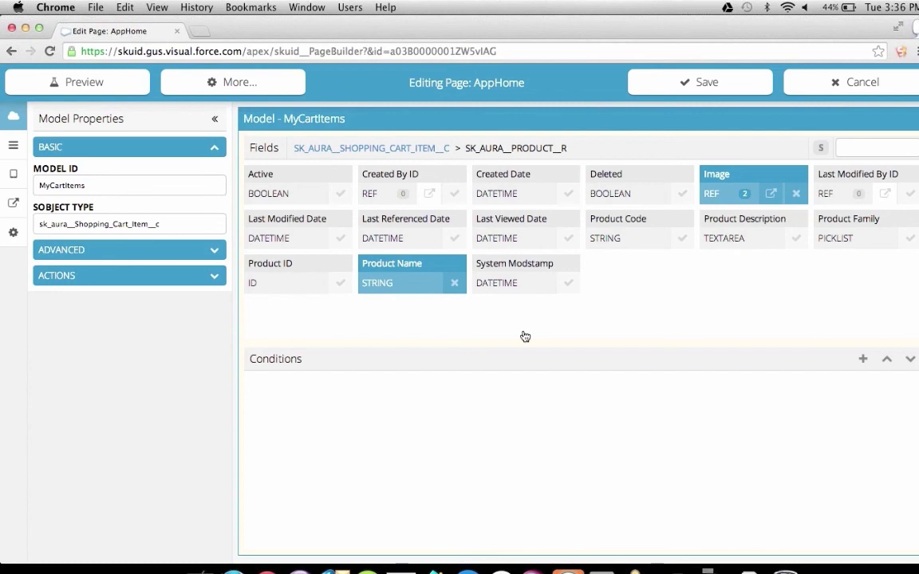
Step: Add a MyCartItems condition matching sk_aura__User__c to the page viewer's User Id from UserInfo, and save the page
{"action": "left_click", "coordinate": [863, 361]}
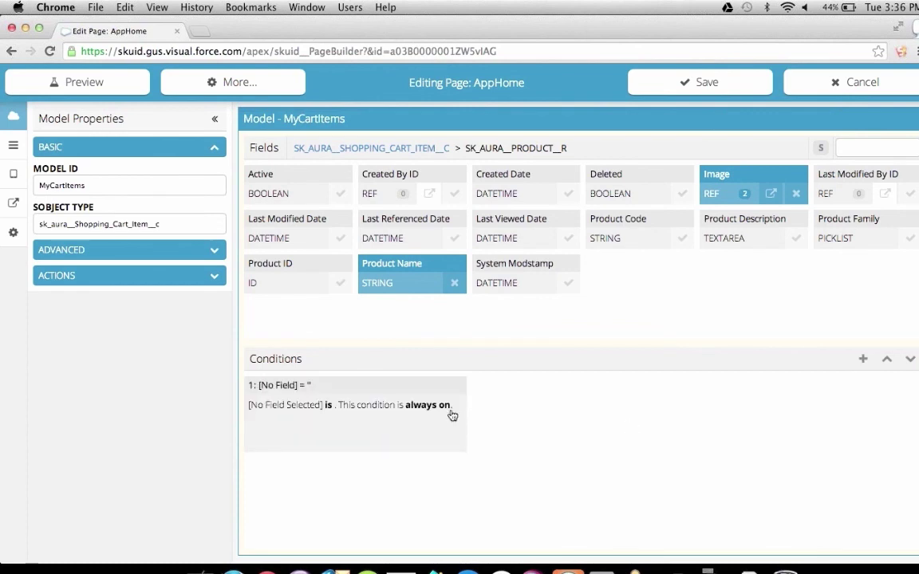
{"action": "left_click", "coordinate": [365, 386]}
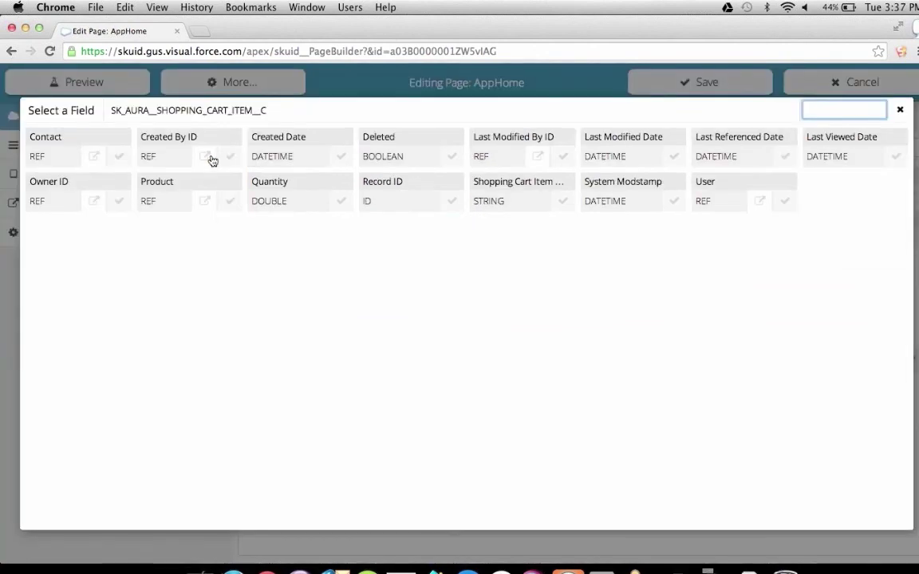
{"action": "left_click", "coordinate": [784, 202]}
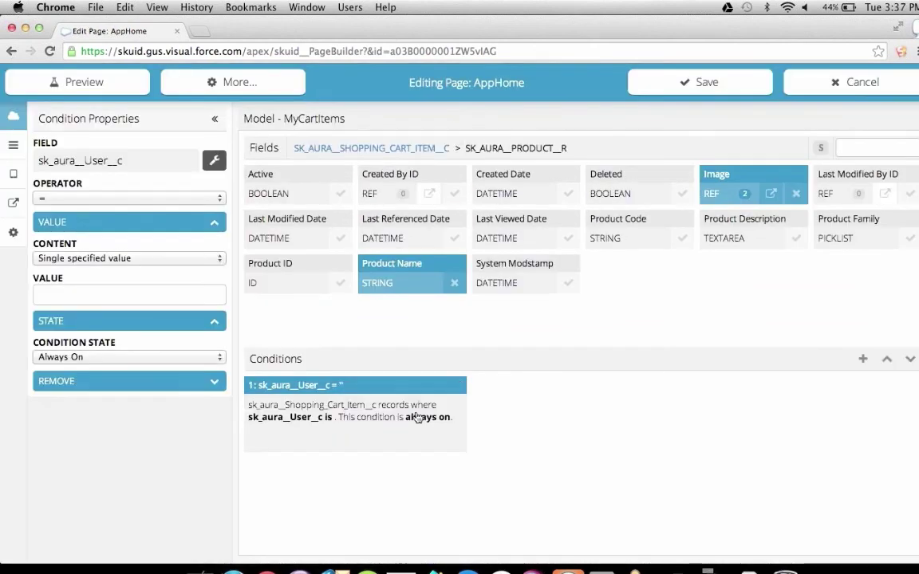
{"action": "left_click", "coordinate": [127, 258]}
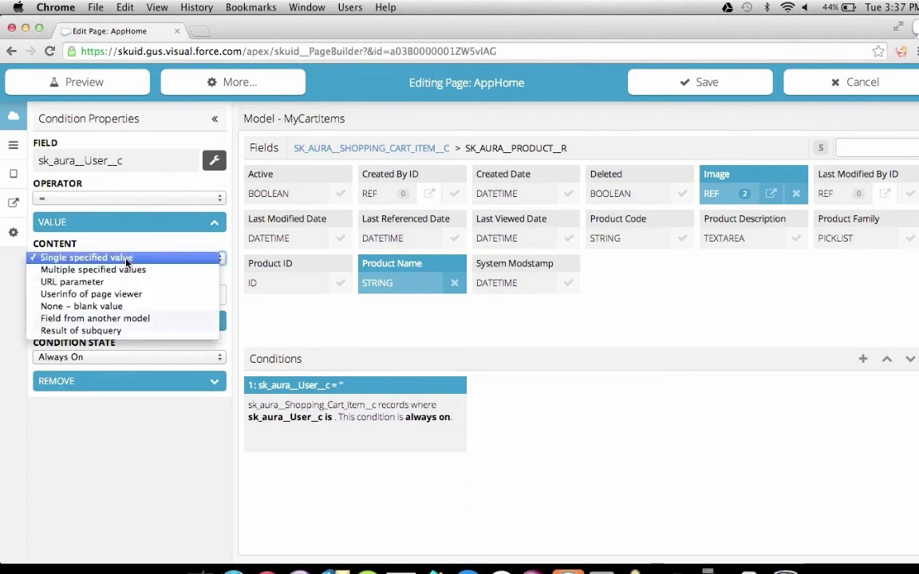
{"action": "left_click", "coordinate": [125, 294]}
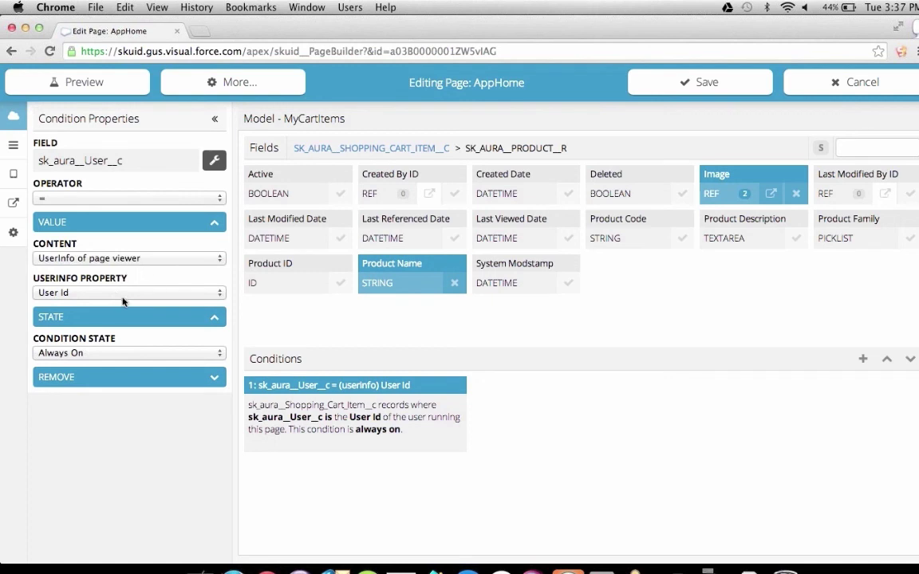
{"action": "left_click", "coordinate": [687, 91]}
Step: Set the MyCartItems model's record limit to 100 and its record order to CreatedDate DESC, and save the page
{"action": "left_click", "coordinate": [310, 118]}
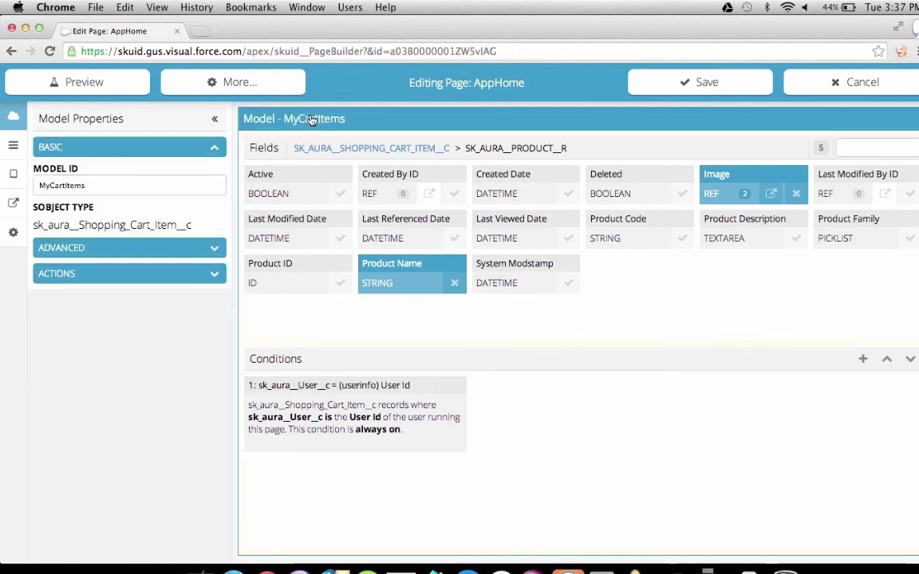
{"action": "left_click", "coordinate": [144, 248]}
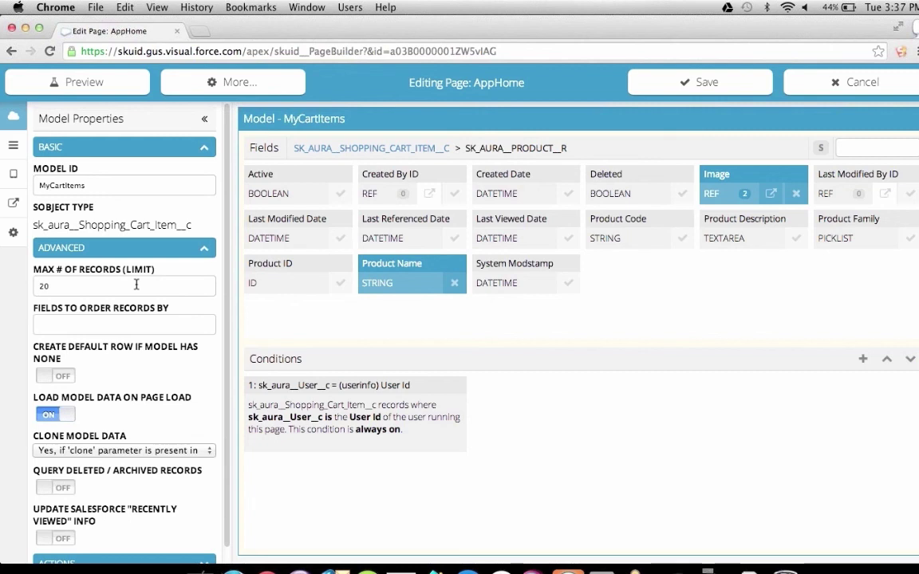
{"action": "double_click", "coordinate": [137, 284]}
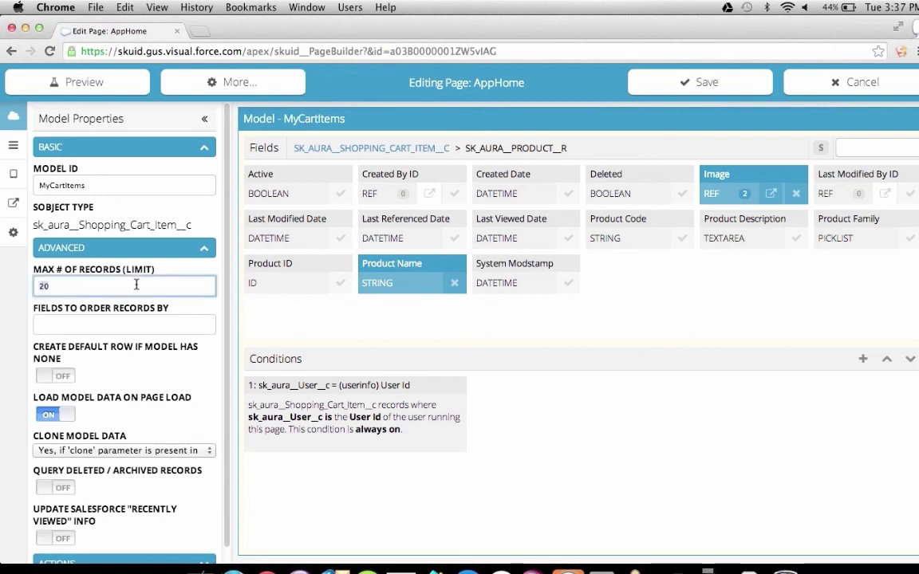
{"action": "key", "text": "BackSpace"}
{"action": "type", "text": "100"}
{"action": "left_click", "coordinate": [124, 324]}
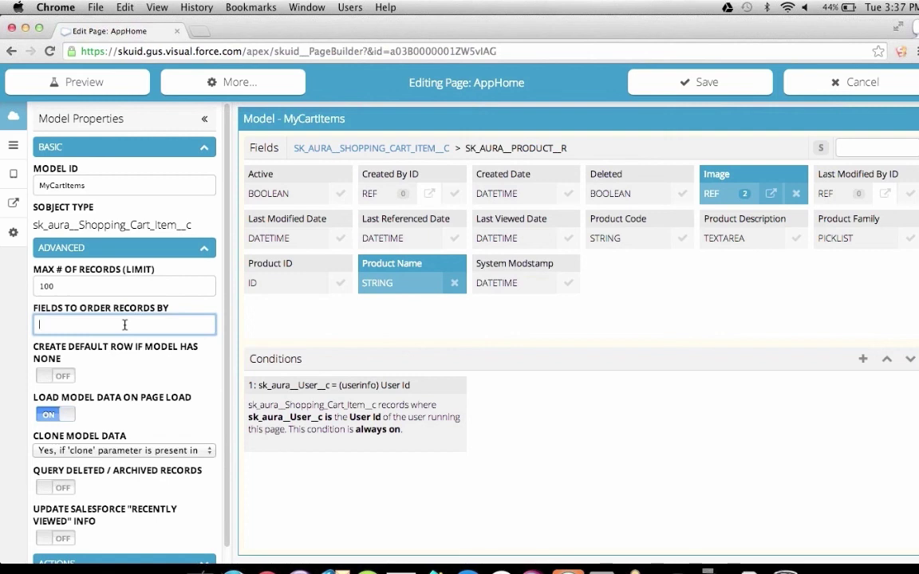
{"action": "type", "text": "CreatedDate DESC"}
{"action": "left_click", "coordinate": [635, 74]}
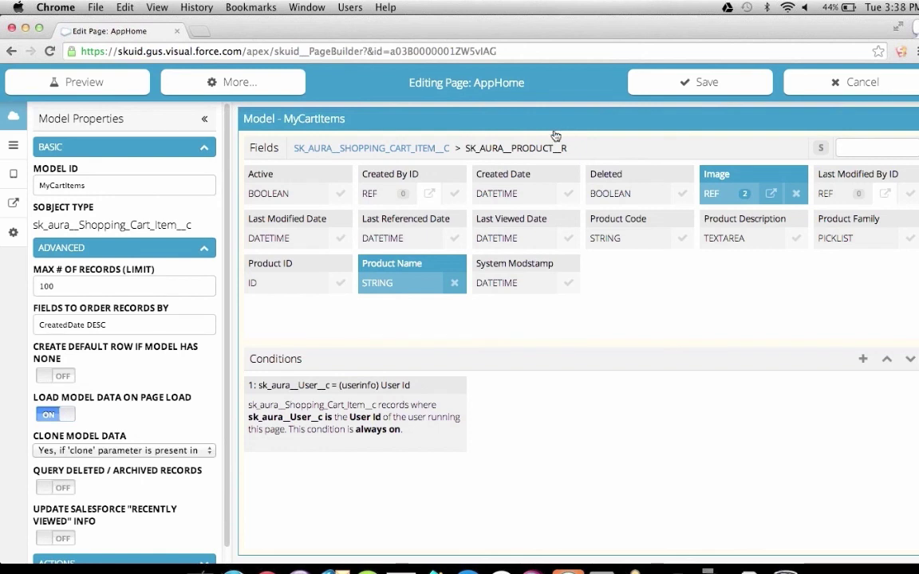
Step: Add a deck to the ShoppingCart page panel, using MyCartItems as its model
{"action": "left_click", "coordinate": [13, 173]}
{"action": "left_click", "coordinate": [107, 201]}
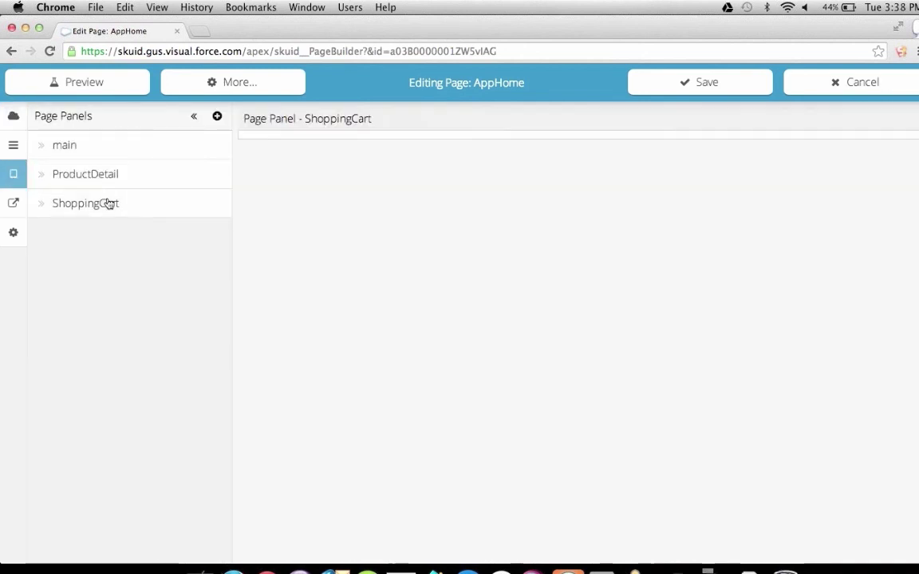
{"action": "left_click", "coordinate": [388, 121]}
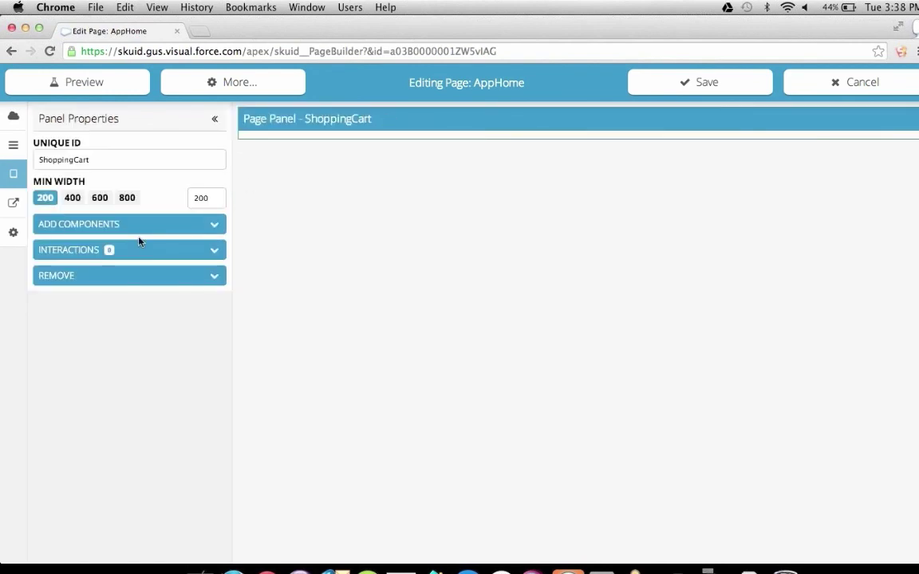
{"action": "left_click", "coordinate": [103, 224]}
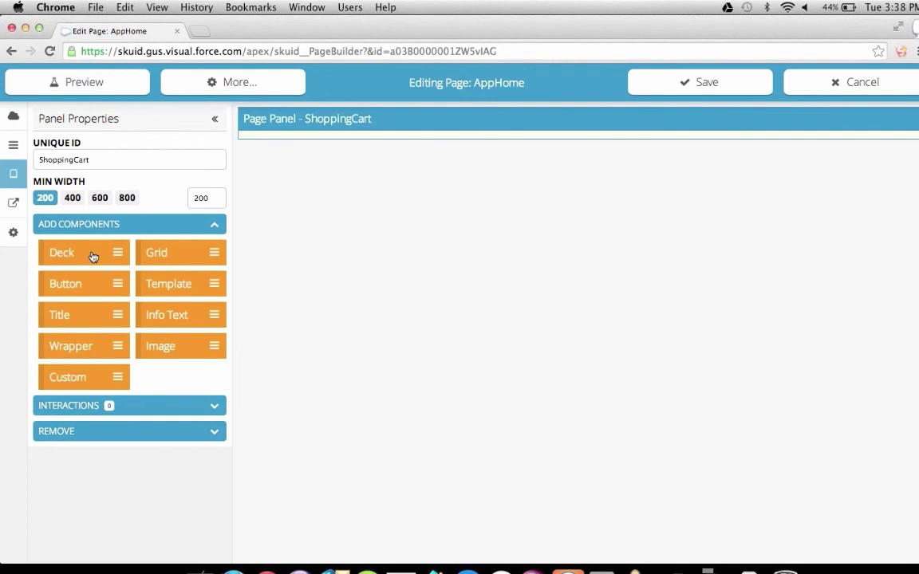
{"action": "left_click_drag", "start_coordinate": [93, 256], "coordinate": [346, 154]}
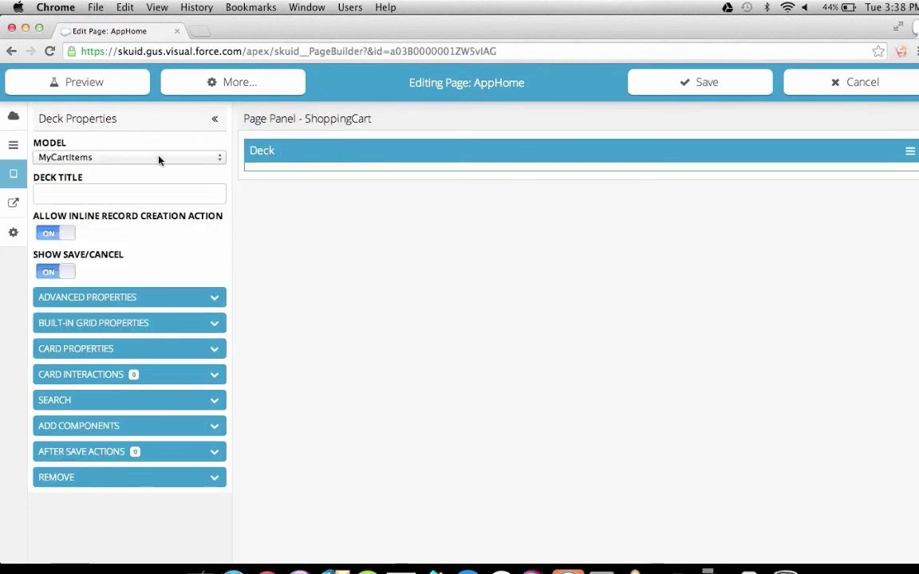
{"action": "left_click", "coordinate": [98, 159]}
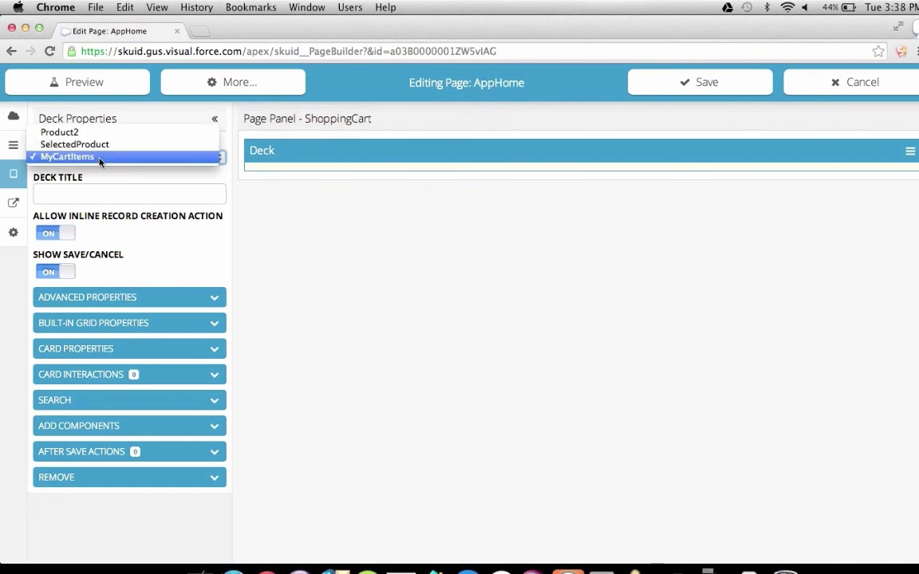
{"action": "left_click", "coordinate": [117, 198]}
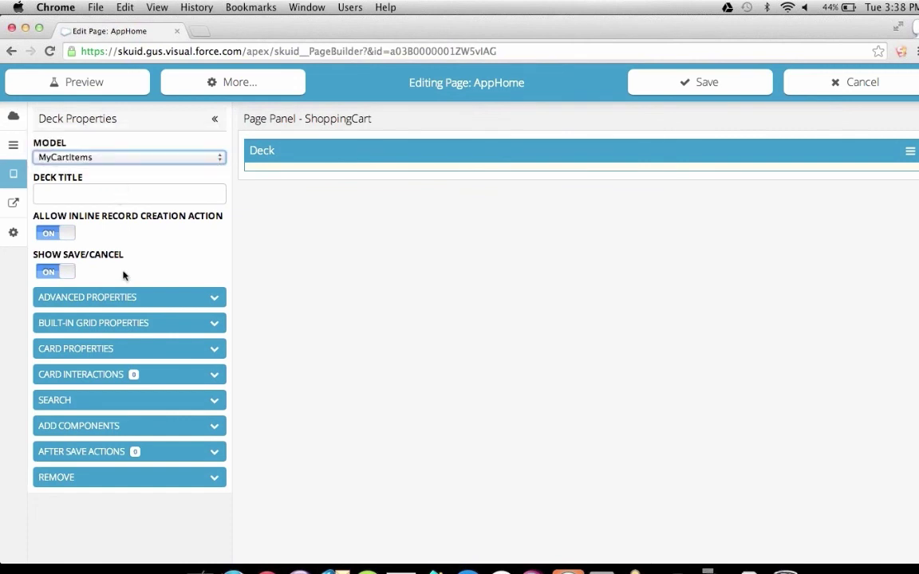
Step: Set the shopping cart deck's card title to {{sk_aura__Product__r.Name}}
{"action": "left_click", "coordinate": [132, 354]}
{"action": "left_click", "coordinate": [124, 399]}
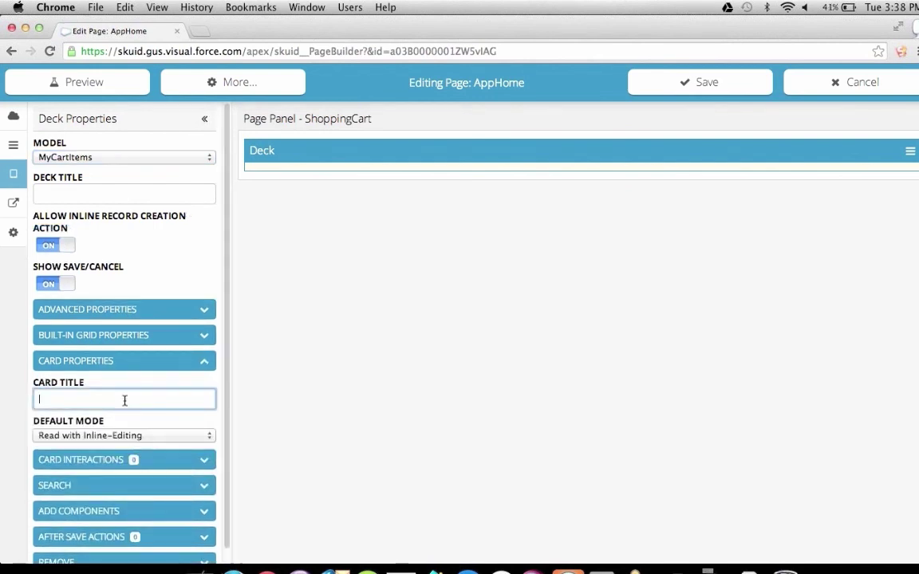
{"action": "type", "text": "{{sk_aura__Product__r.Name}}"}
{"action": "left_click", "coordinate": [120, 364]}
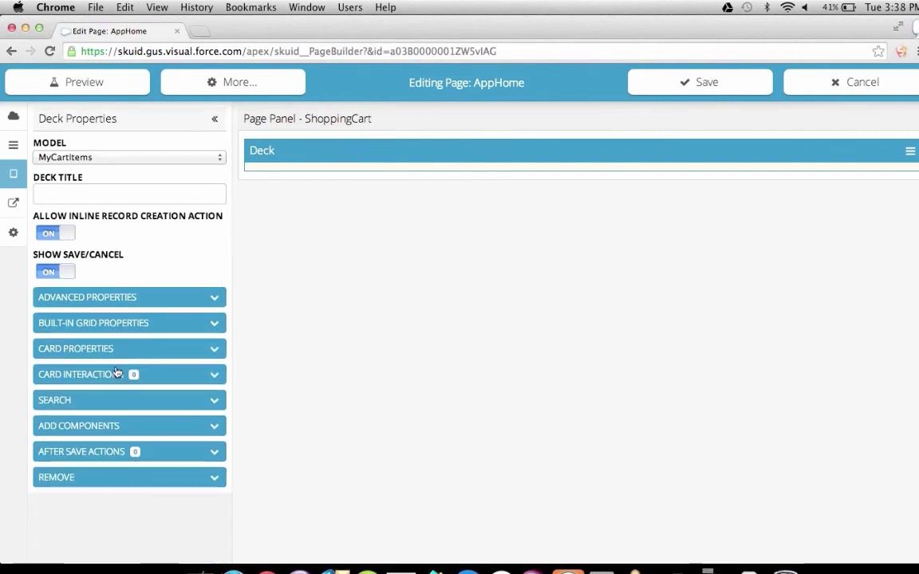
Step: Add an image and a field component to the cart deck, and set the field component to sk_aura__Quantity__c
{"action": "left_click", "coordinate": [107, 427]}
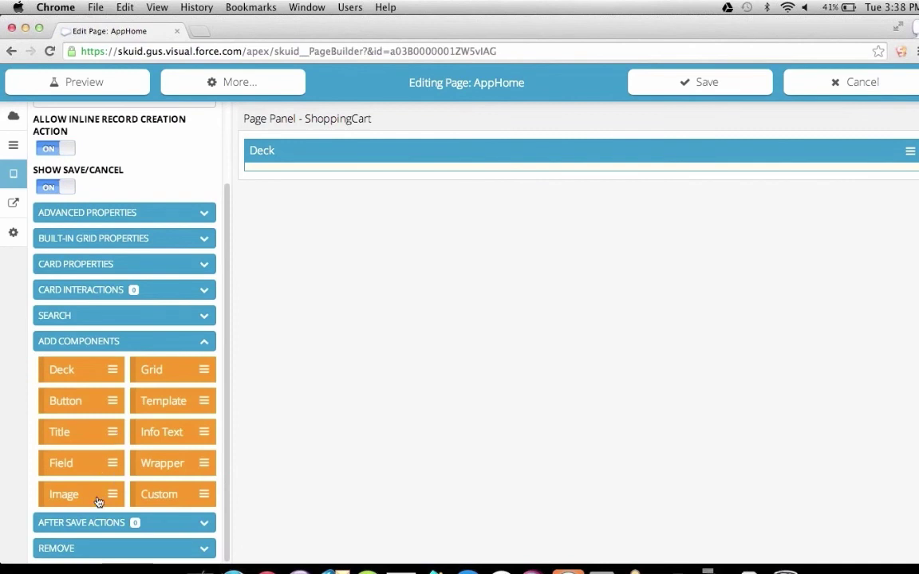
{"action": "left_click", "coordinate": [97, 500]}
{"action": "left_click", "coordinate": [62, 463]}
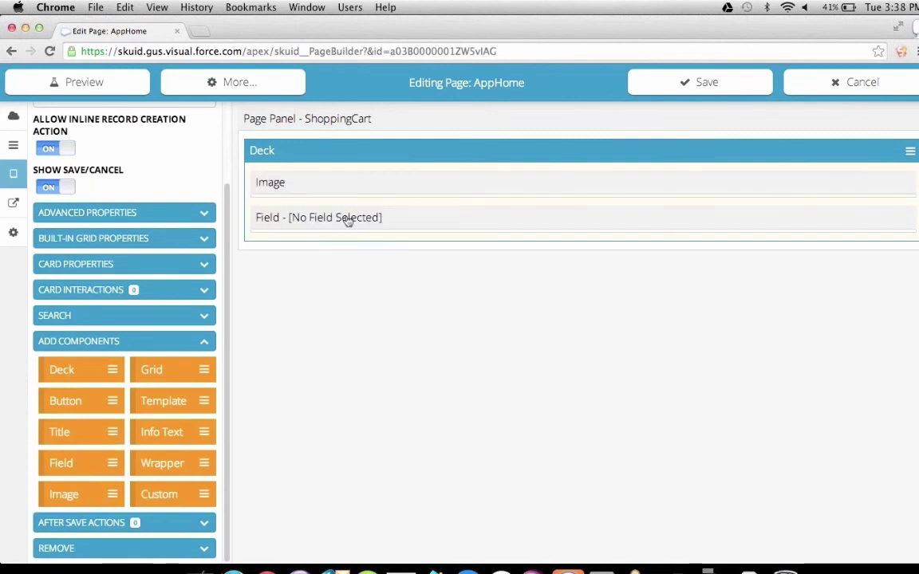
{"action": "left_click", "coordinate": [347, 221]}
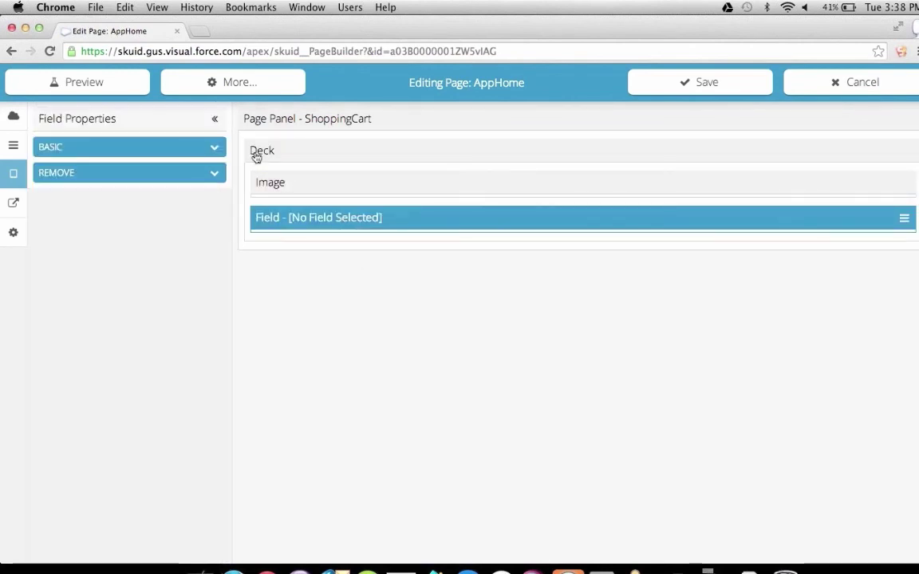
{"action": "left_click", "coordinate": [212, 149]}
{"action": "left_click", "coordinate": [214, 185]}
{"action": "left_click", "coordinate": [201, 148]}
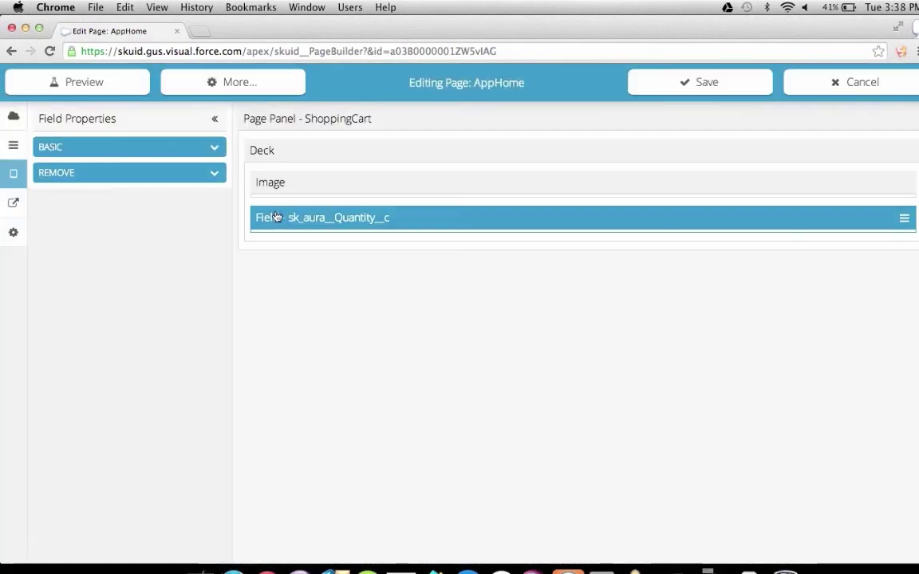
Step: Set the cart deck image's source to Attachment, using the related product's Image field, and save the page
{"action": "left_click", "coordinate": [277, 185]}
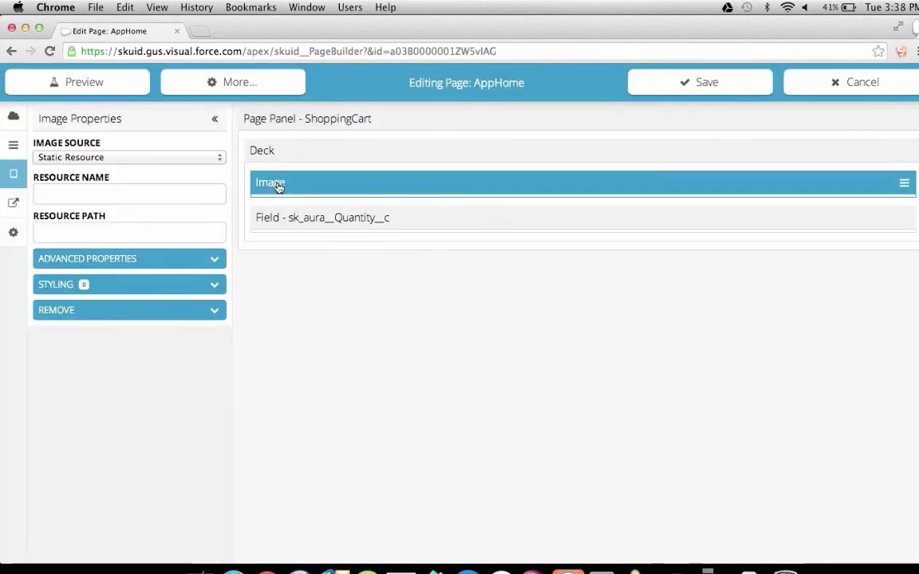
{"action": "left_click", "coordinate": [133, 158]}
{"action": "left_click", "coordinate": [99, 169]}
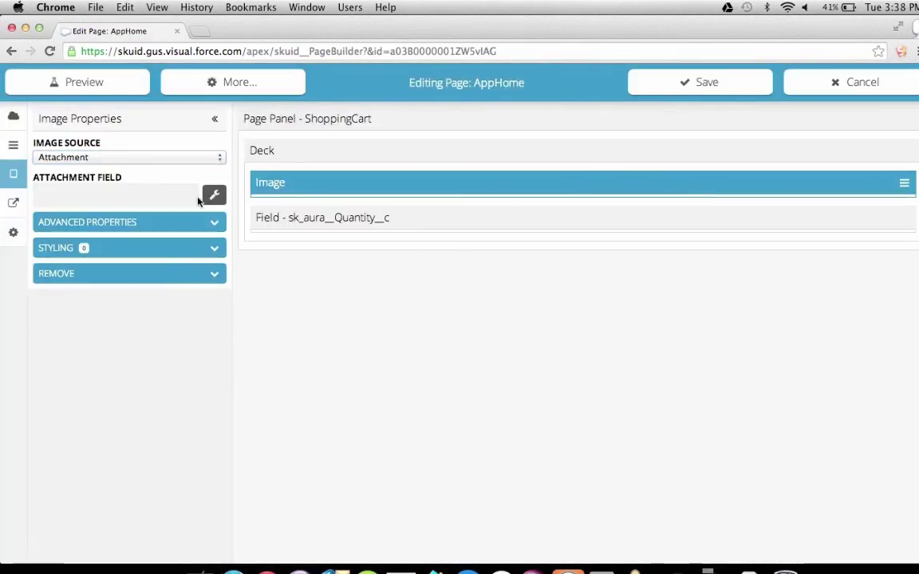
{"action": "left_click", "coordinate": [209, 194]}
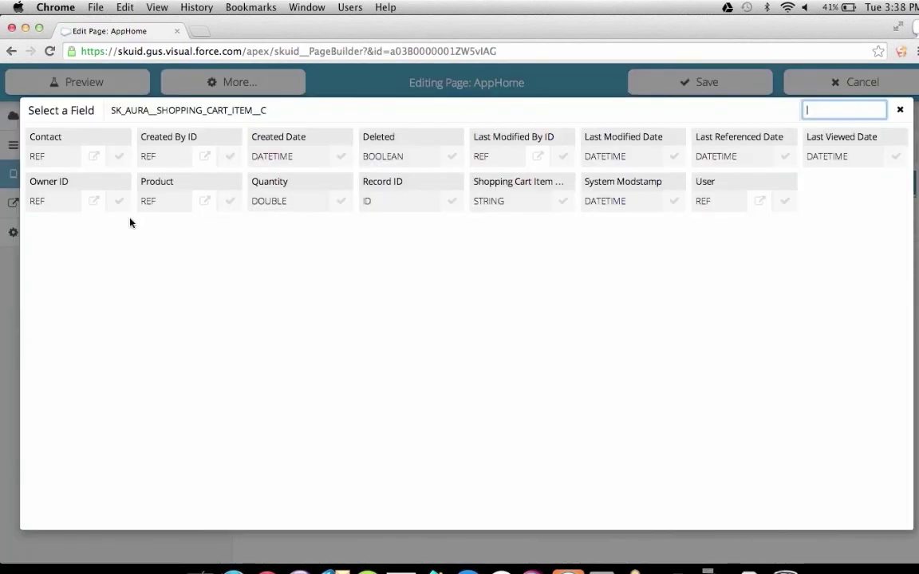
{"action": "left_click", "coordinate": [205, 201]}
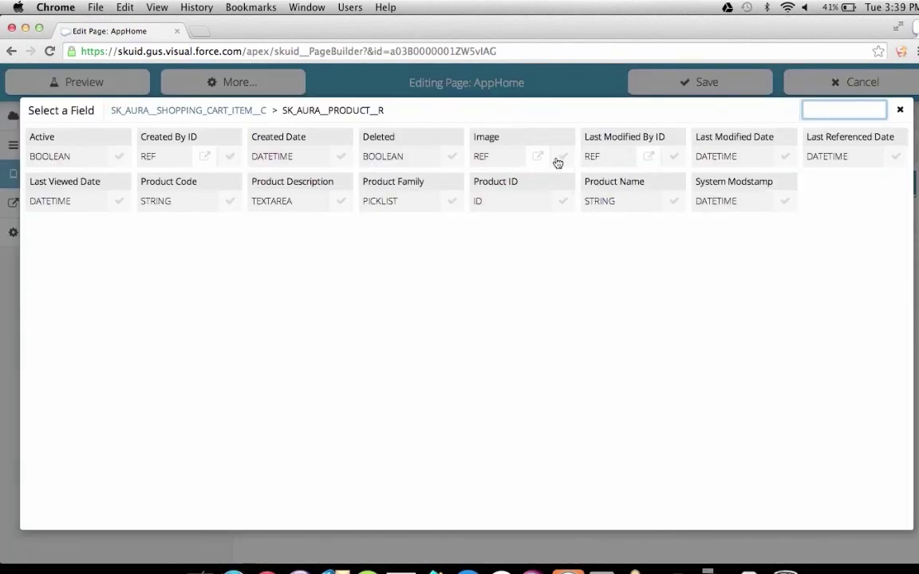
{"action": "left_click", "coordinate": [491, 144]}
{"action": "left_click", "coordinate": [114, 149]}
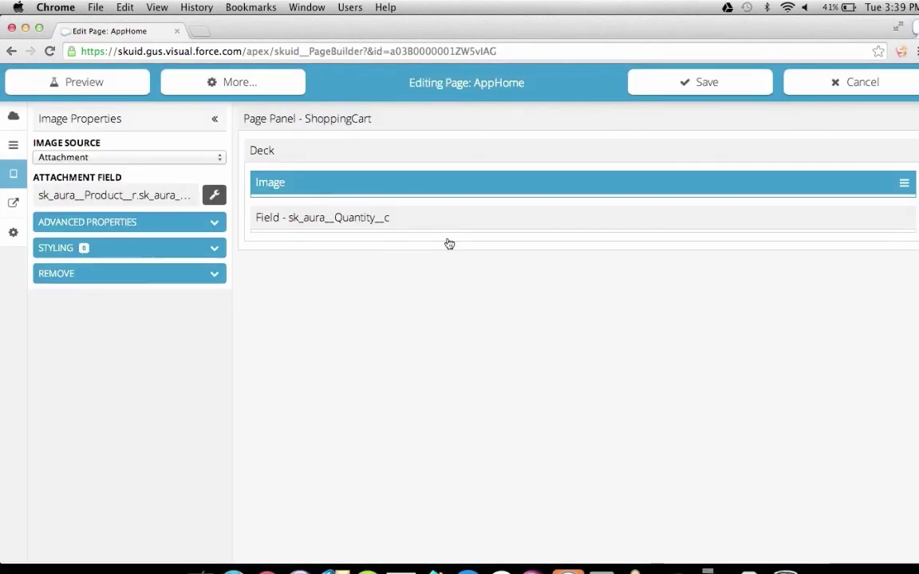
{"action": "left_click", "coordinate": [705, 85]}
Step: Add a new page panel with the unique ID Navigation
{"action": "left_click", "coordinate": [12, 173]}
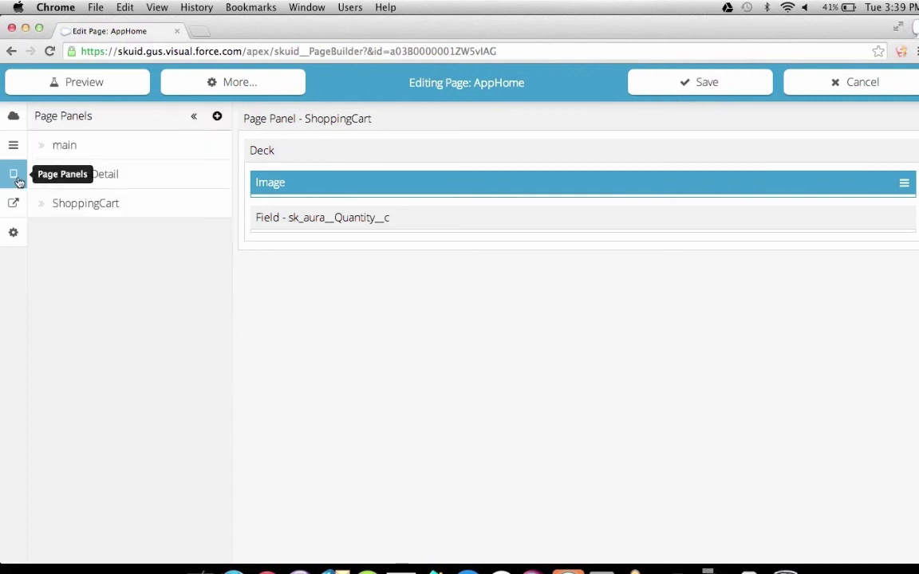
{"action": "left_click", "coordinate": [219, 117]}
{"action": "left_click", "coordinate": [303, 123]}
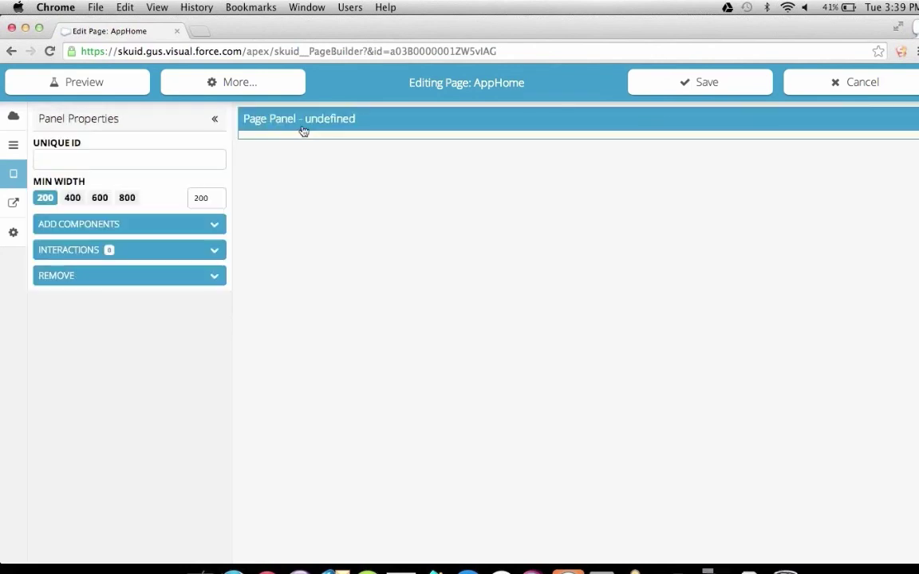
{"action": "left_click", "coordinate": [125, 158]}
{"action": "type", "text": "Navigation"}
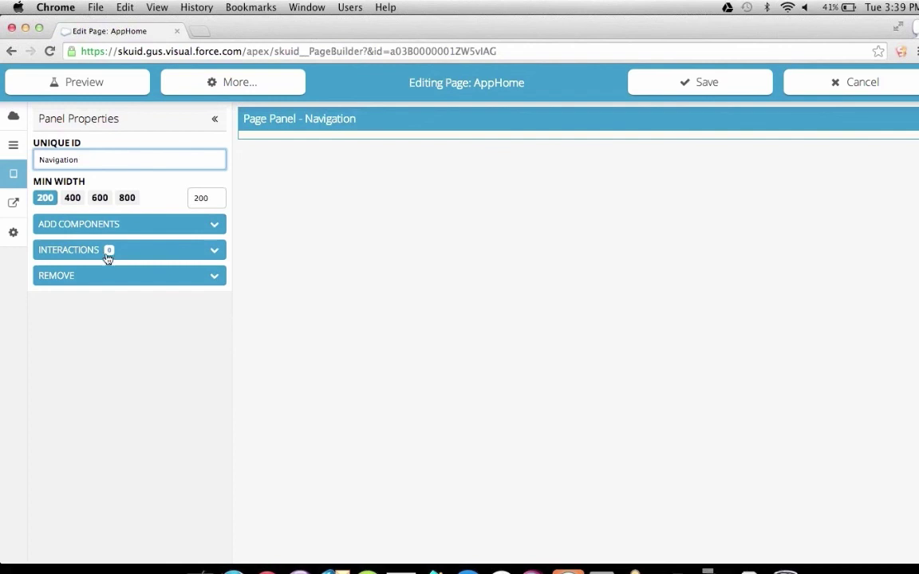
Step: Add an image and two button components to the Navigation panel
{"action": "left_click", "coordinate": [94, 224]}
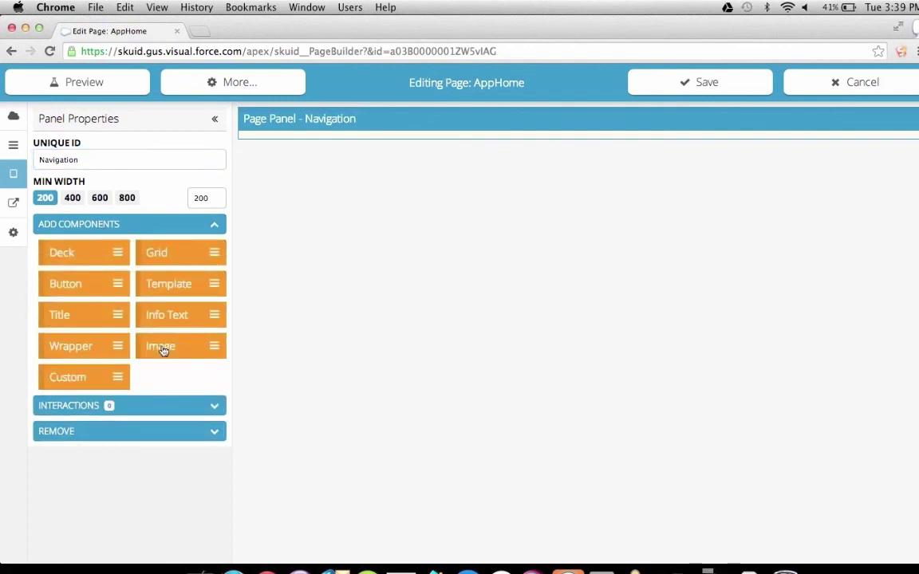
{"action": "left_click", "coordinate": [163, 349]}
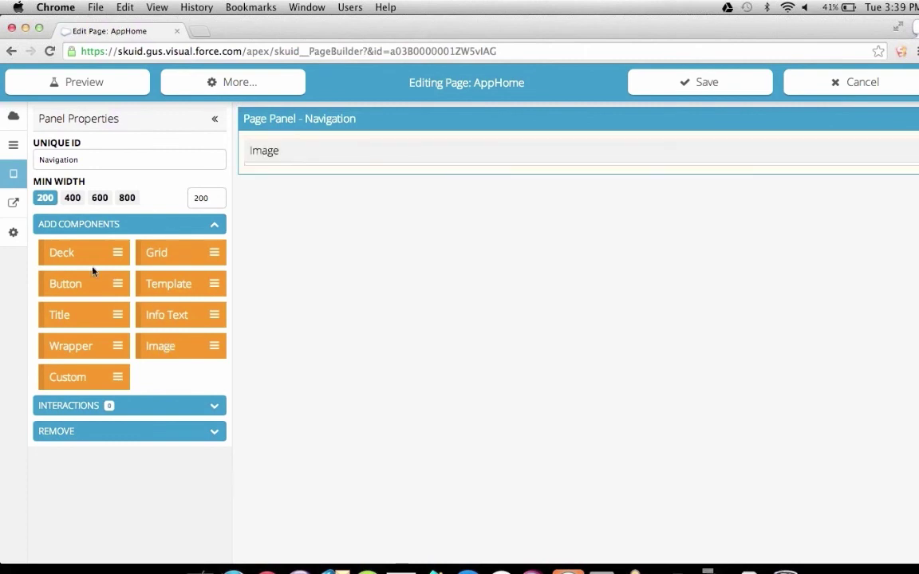
{"action": "left_click", "coordinate": [72, 288]}
{"action": "left_click", "coordinate": [72, 288]}
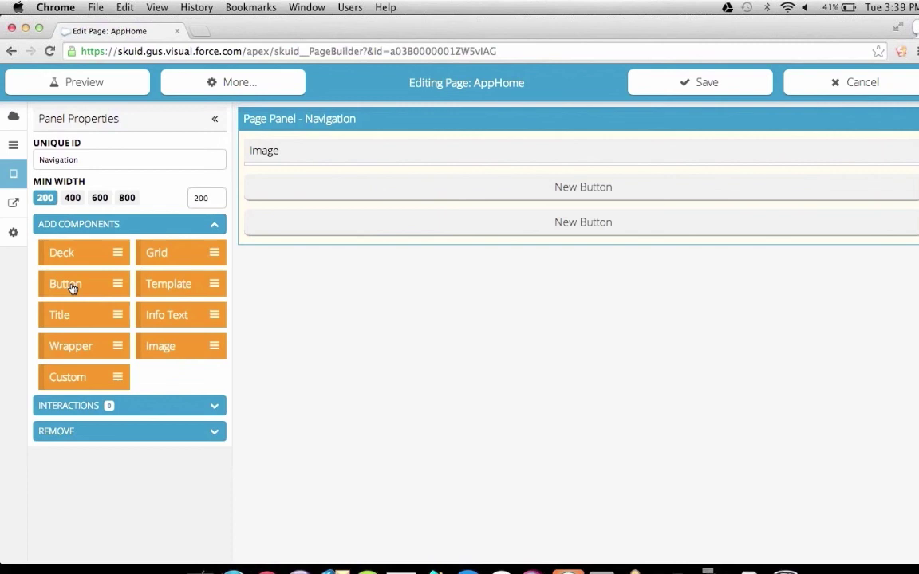
Step: Keep Static Resource as the Navigation image's source and set its resource name to sk_aura__SportsLogo
{"action": "left_click", "coordinate": [382, 152]}
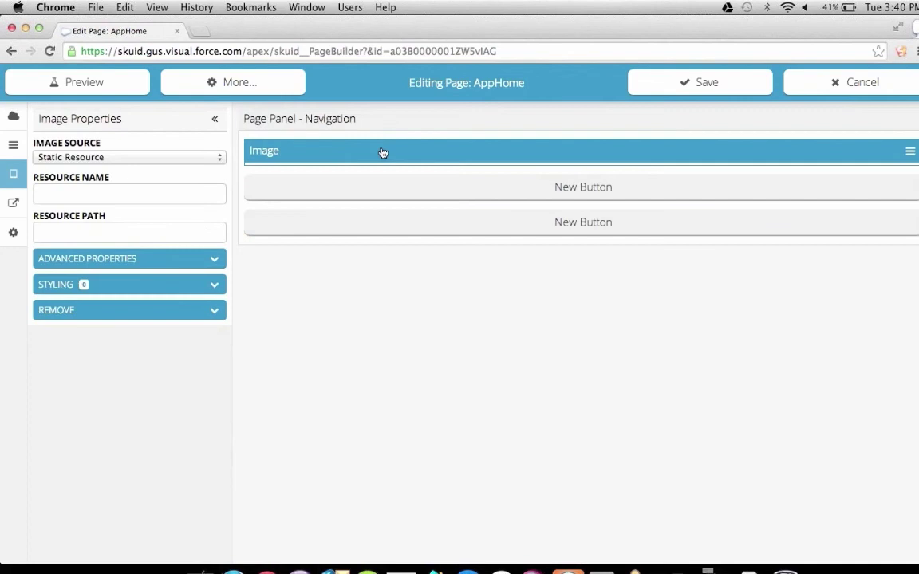
{"action": "left_click", "coordinate": [135, 158]}
{"action": "left_click", "coordinate": [112, 158]}
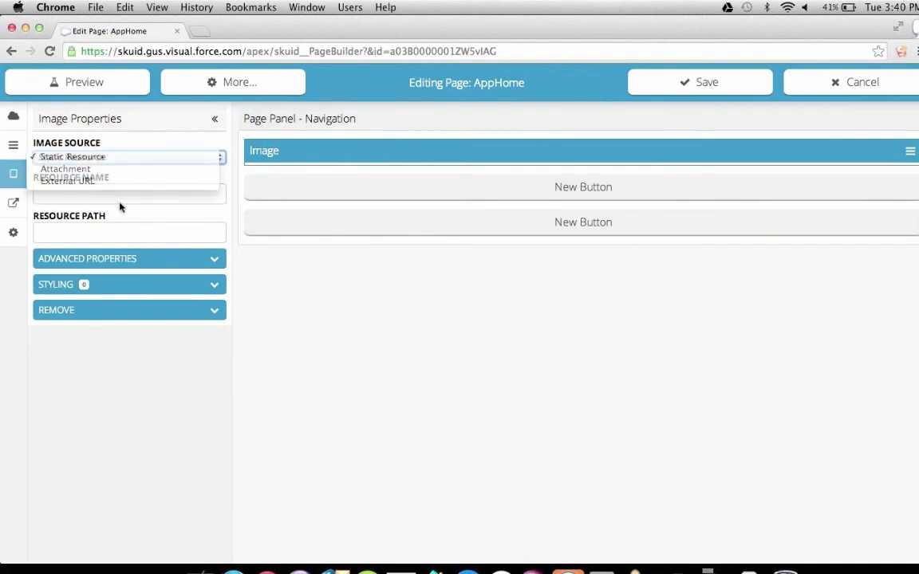
{"action": "left_click", "coordinate": [90, 193]}
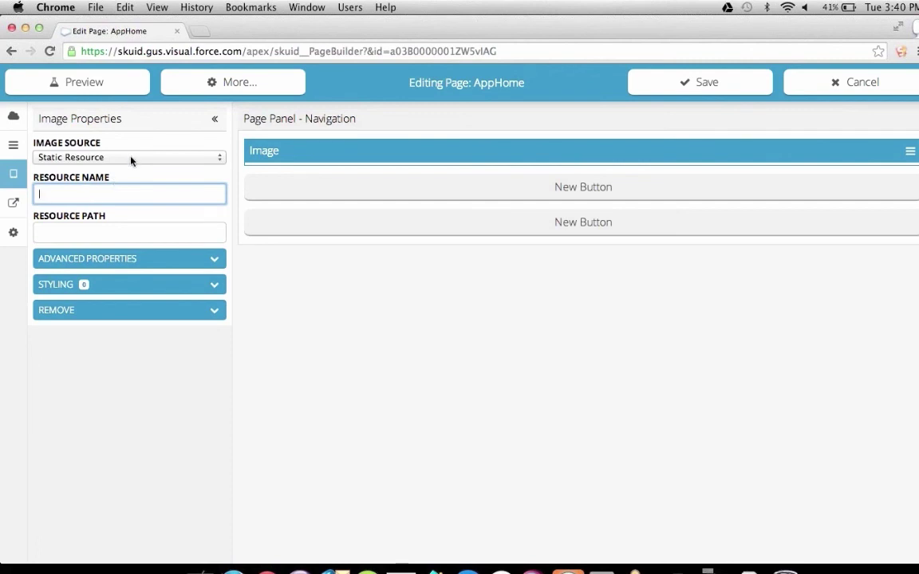
{"action": "type", "text": "sk_aura__SportsLogo"}
Step: Label the first new button in the Navigation panel Products
{"action": "left_click", "coordinate": [365, 190]}
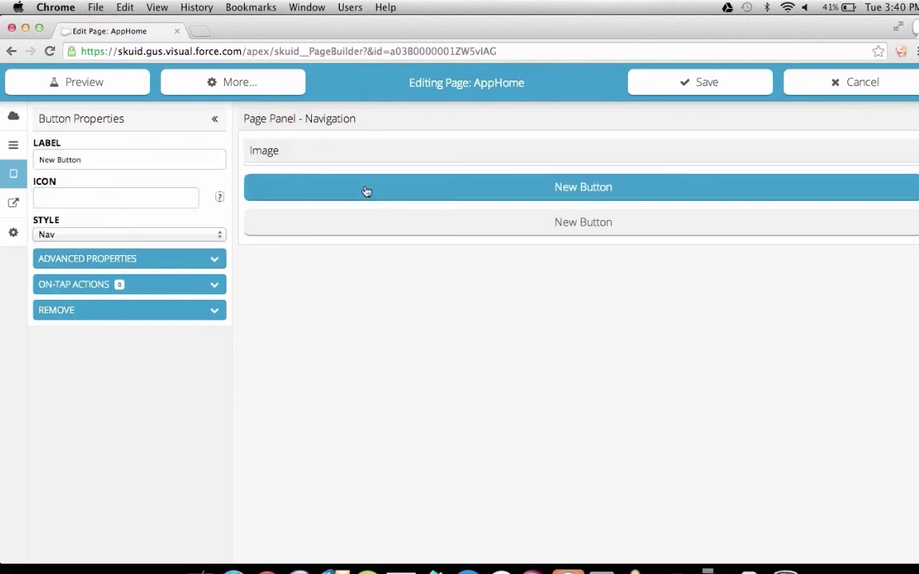
{"action": "left_click", "coordinate": [95, 160]}
{"action": "key", "text": "super+a"}
{"action": "type", "text": "Produc"}
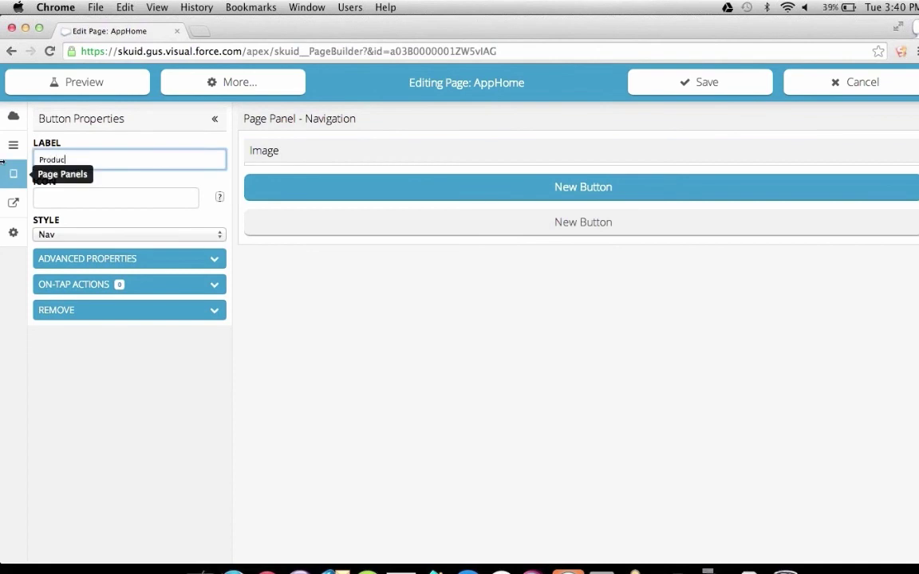
{"action": "type", "text": "ts"}
Step: Give the Products button the Font Awesome icon fa-trophy
{"action": "left_click", "coordinate": [180, 199]}
{"action": "left_click", "coordinate": [219, 201]}
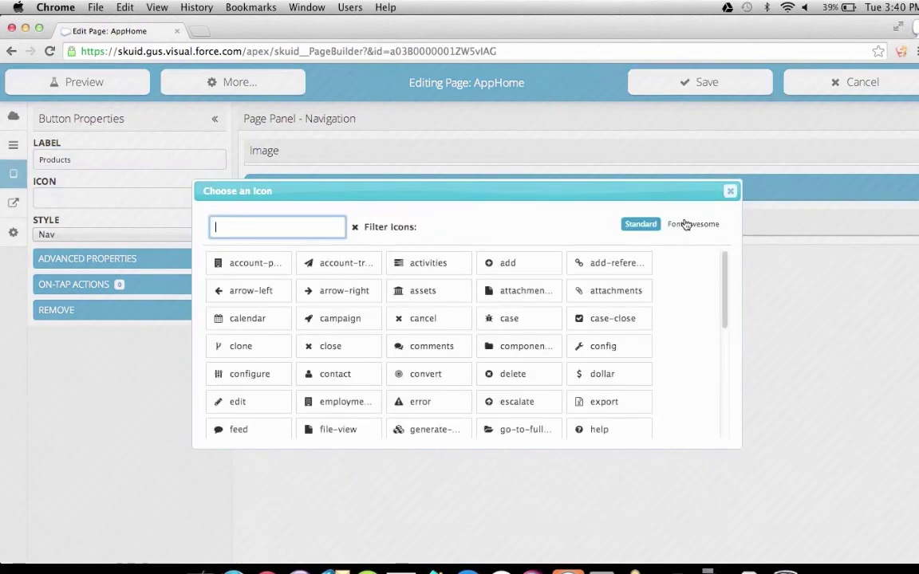
{"action": "left_click", "coordinate": [683, 230]}
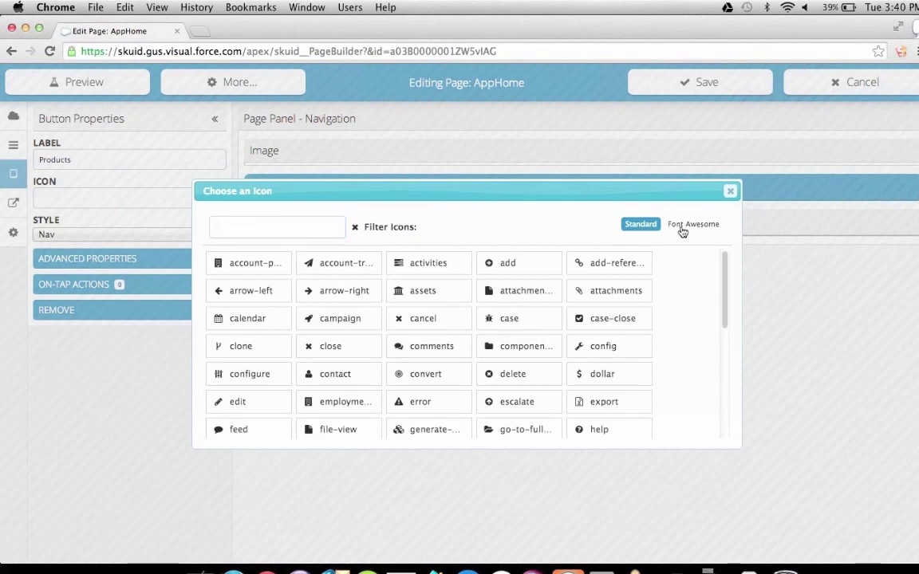
{"action": "left_click", "coordinate": [683, 230]}
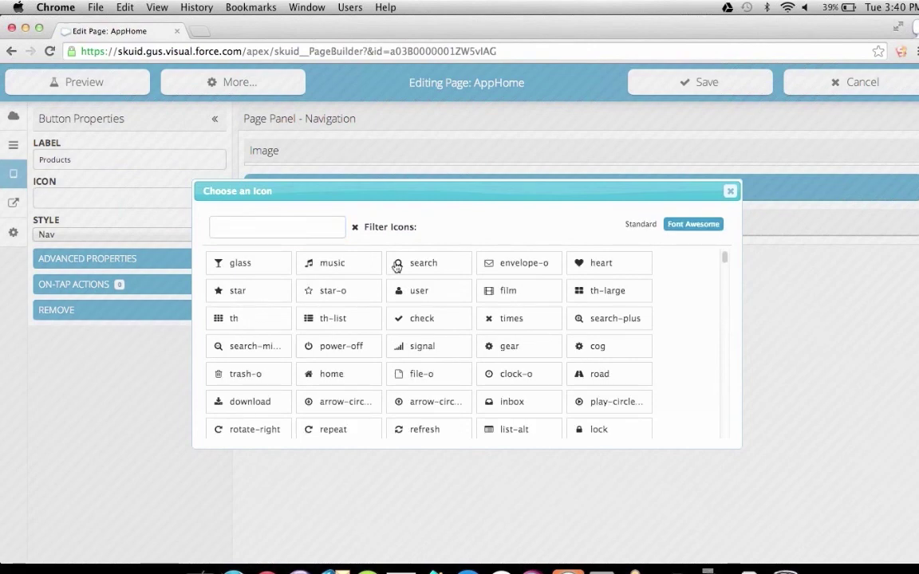
{"action": "left_click", "coordinate": [290, 228]}
{"action": "type", "text": "trophy"}
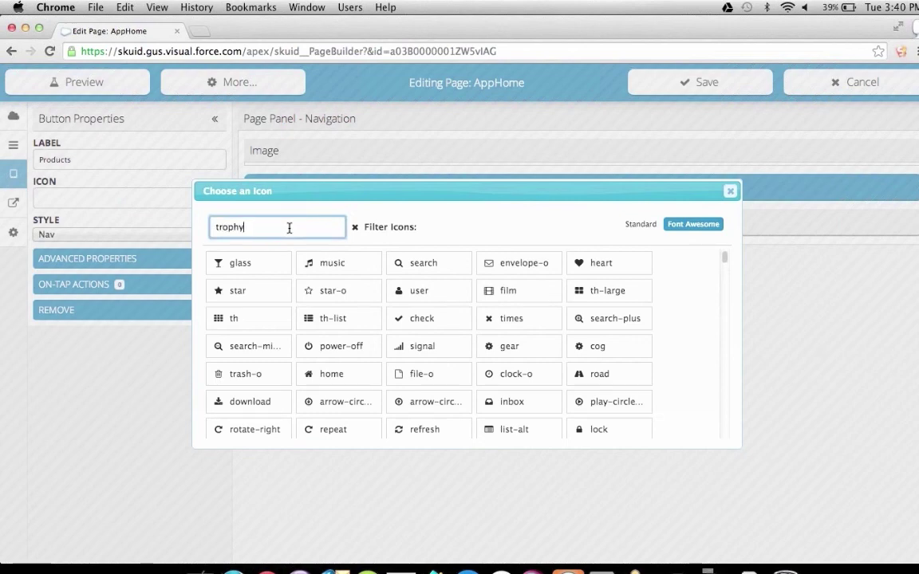
{"action": "left_click", "coordinate": [243, 263]}
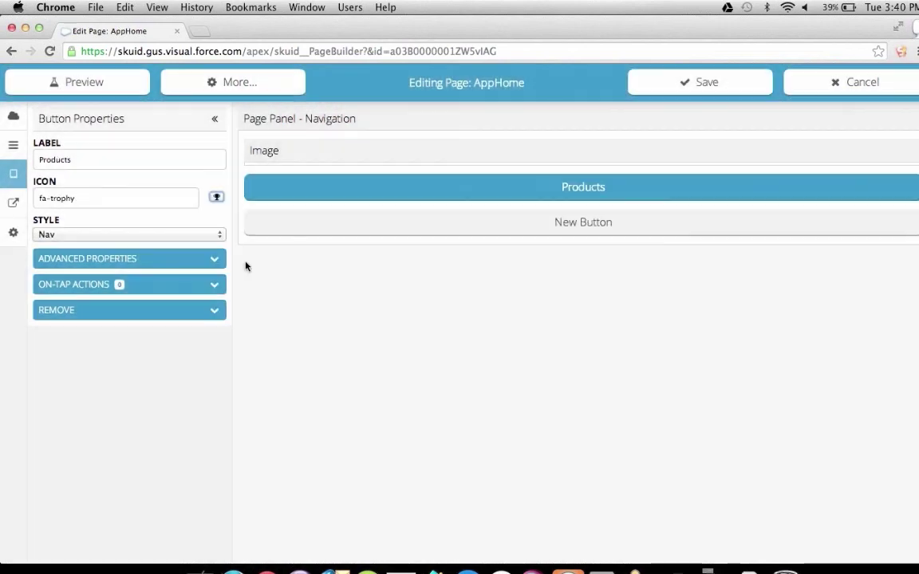
Step: Label the second Navigation button Shopping Cart and give it the fa-shopping-cart icon
{"action": "left_click", "coordinate": [320, 222]}
{"action": "left_click", "coordinate": [148, 165]}
{"action": "key", "text": "super+a"}
{"action": "type", "text": "Shopping Cart"}
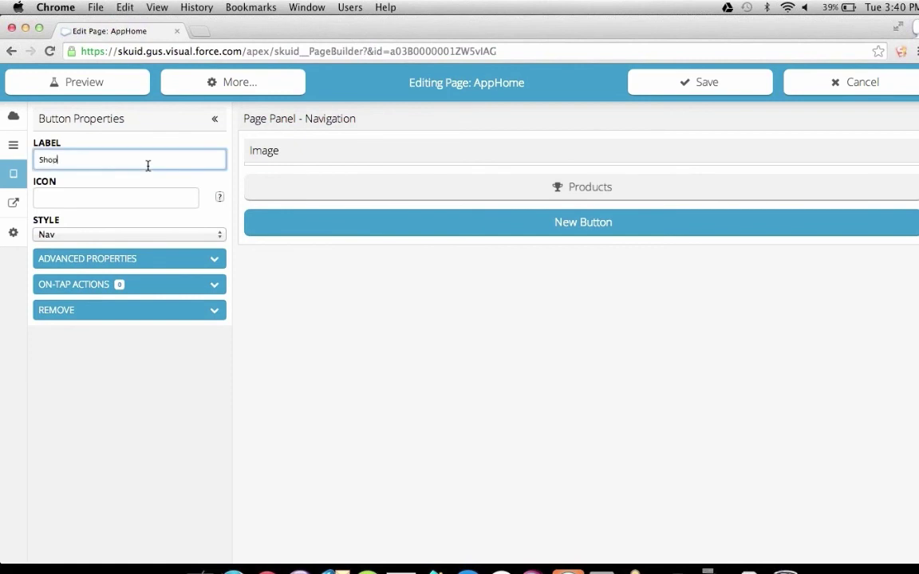
{"action": "left_click", "coordinate": [219, 197]}
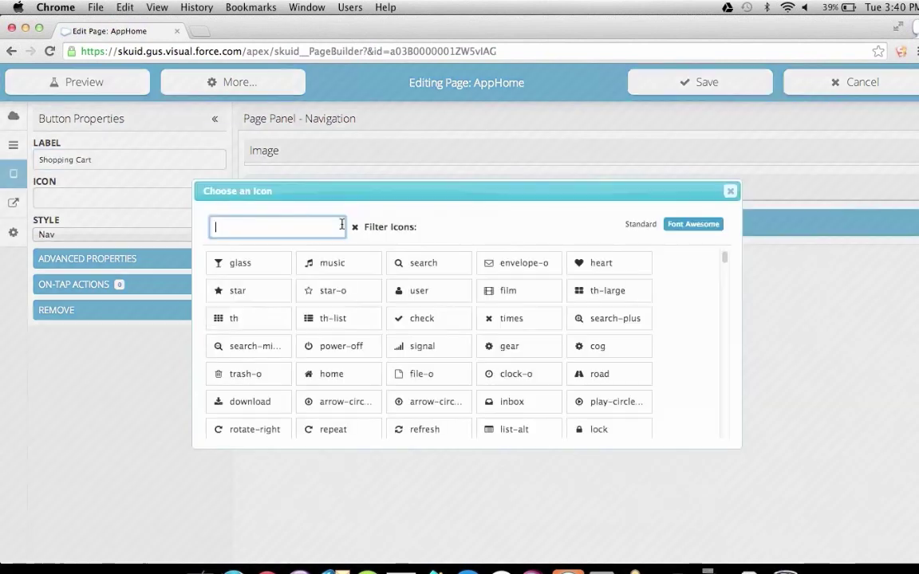
{"action": "type", "text": "cart"}
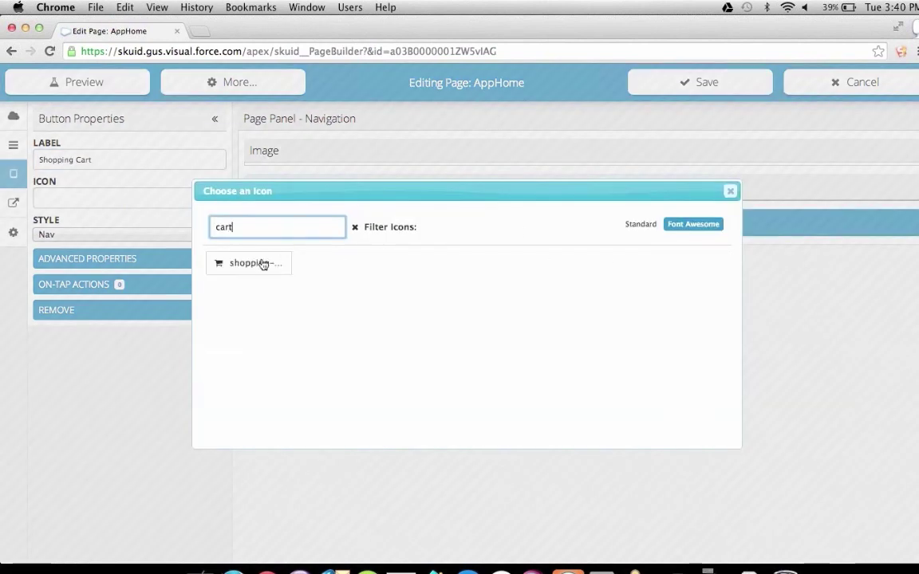
{"action": "left_click", "coordinate": [262, 263]}
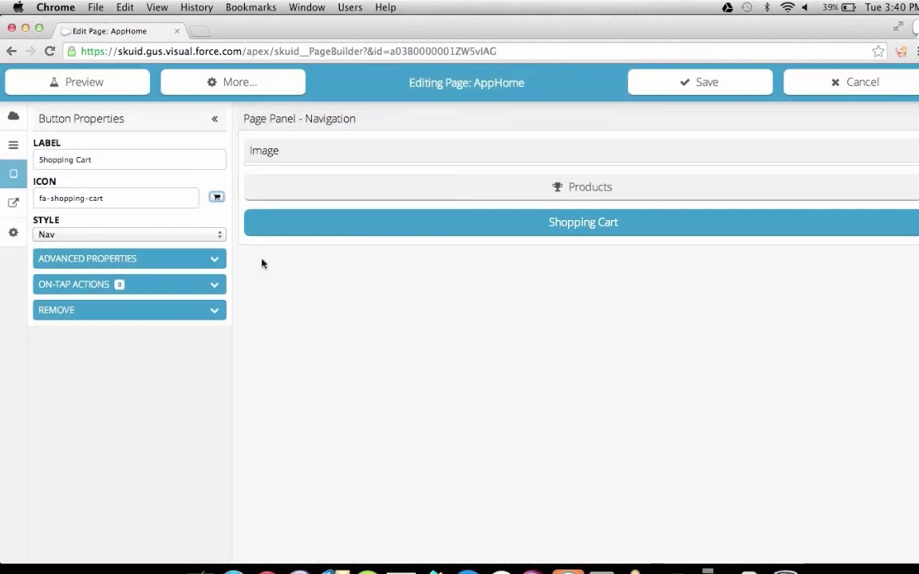
Step: Add an on-tap action of type Set Main Panel to the Products button, targeting the main panel
{"action": "left_click", "coordinate": [327, 192]}
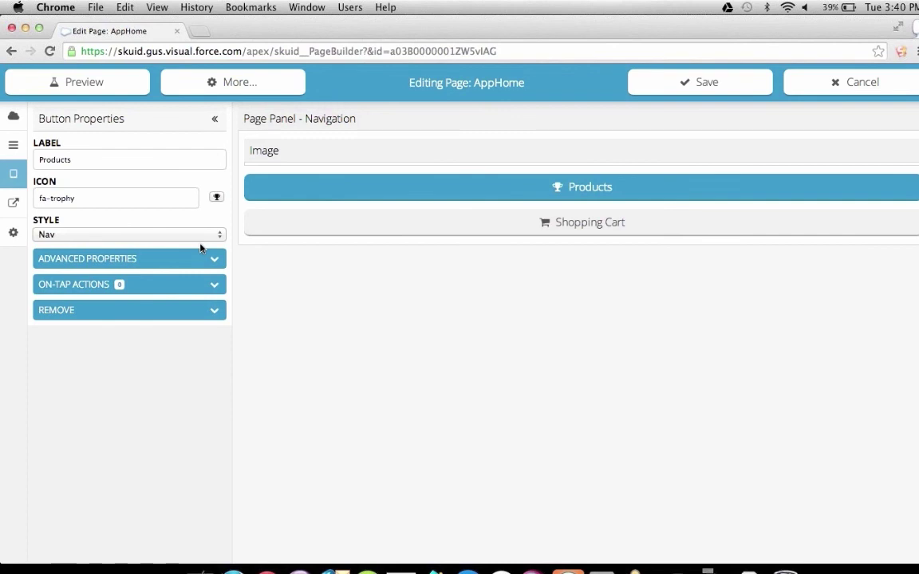
{"action": "left_click", "coordinate": [145, 292]}
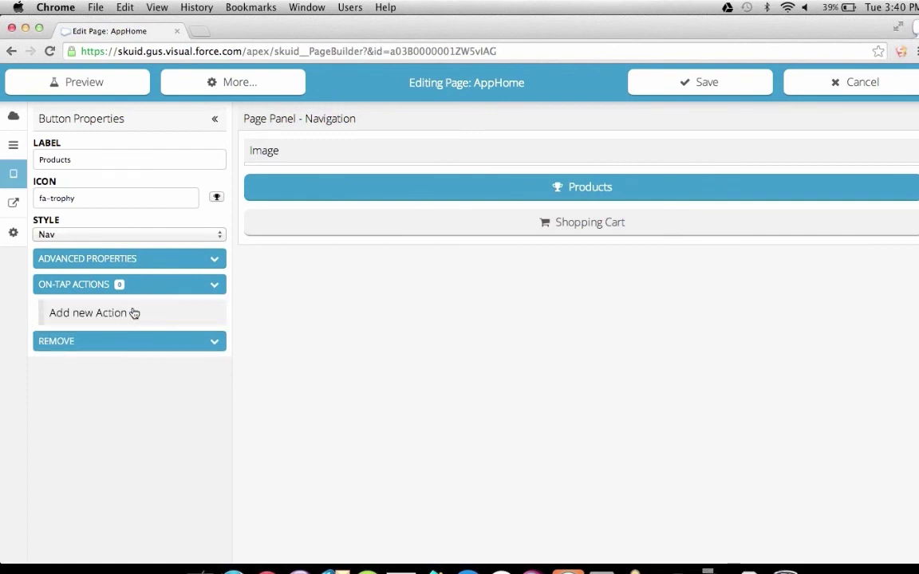
{"action": "left_click", "coordinate": [134, 312]}
{"action": "left_click", "coordinate": [132, 344]}
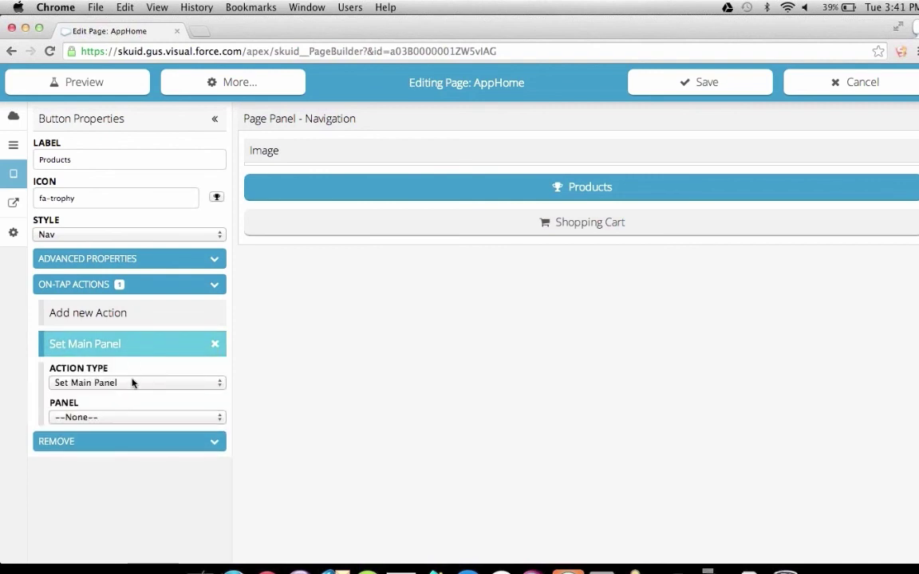
{"action": "left_click", "coordinate": [126, 418]}
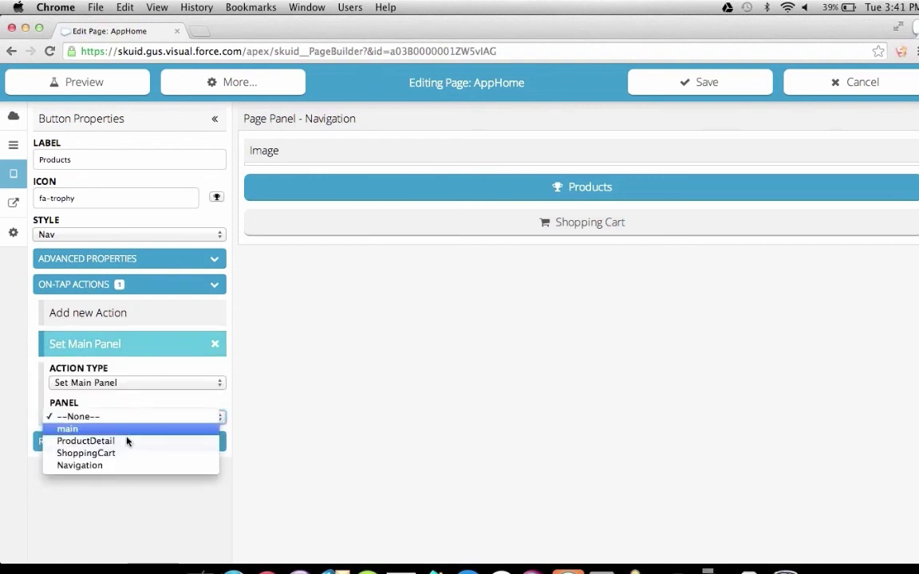
{"action": "left_click", "coordinate": [117, 430]}
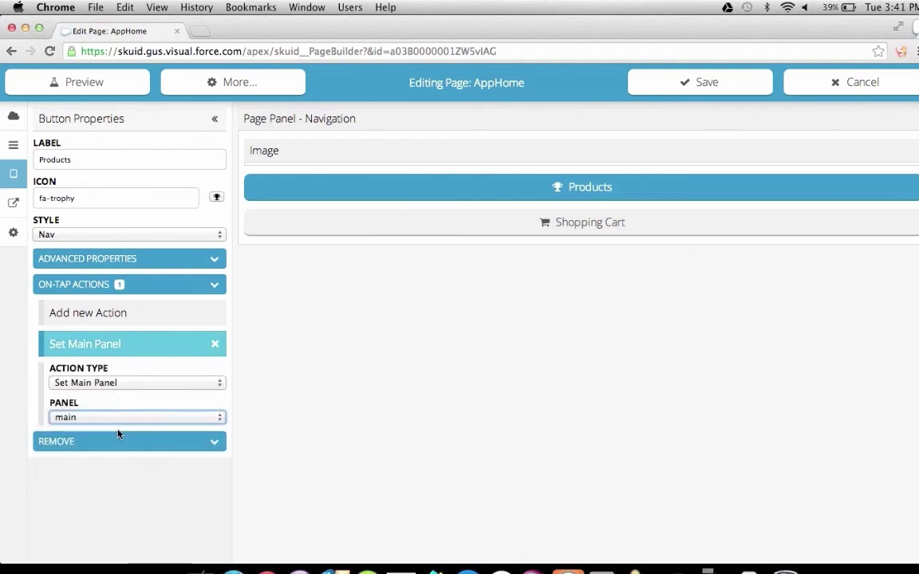
{"action": "left_click", "coordinate": [153, 348]}
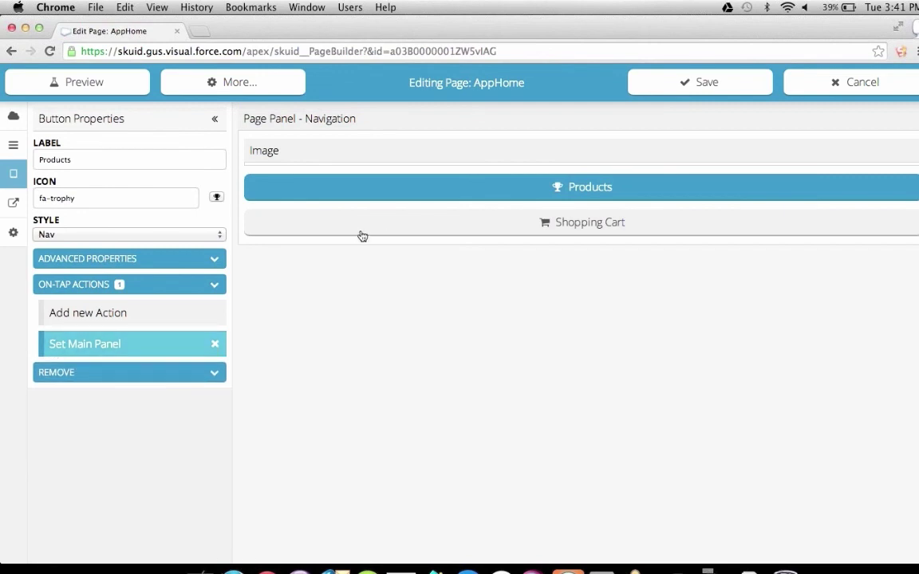
Step: Add an on-tap action of type Set Main Panel to the Shopping Cart button, targeting the ShoppingCart panel
{"action": "left_click", "coordinate": [355, 230]}
{"action": "left_click", "coordinate": [168, 294]}
{"action": "left_click", "coordinate": [118, 318]}
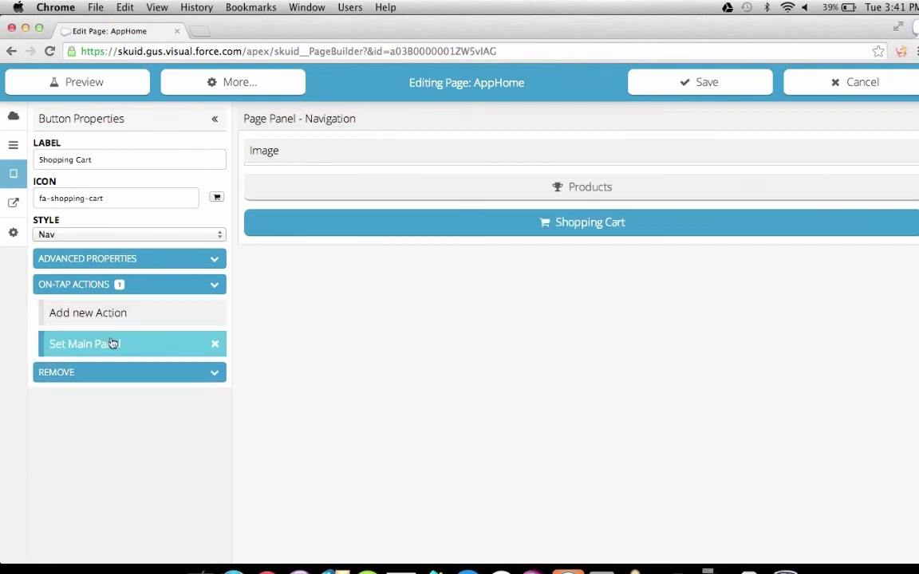
{"action": "left_click", "coordinate": [113, 343]}
{"action": "left_click", "coordinate": [119, 417]}
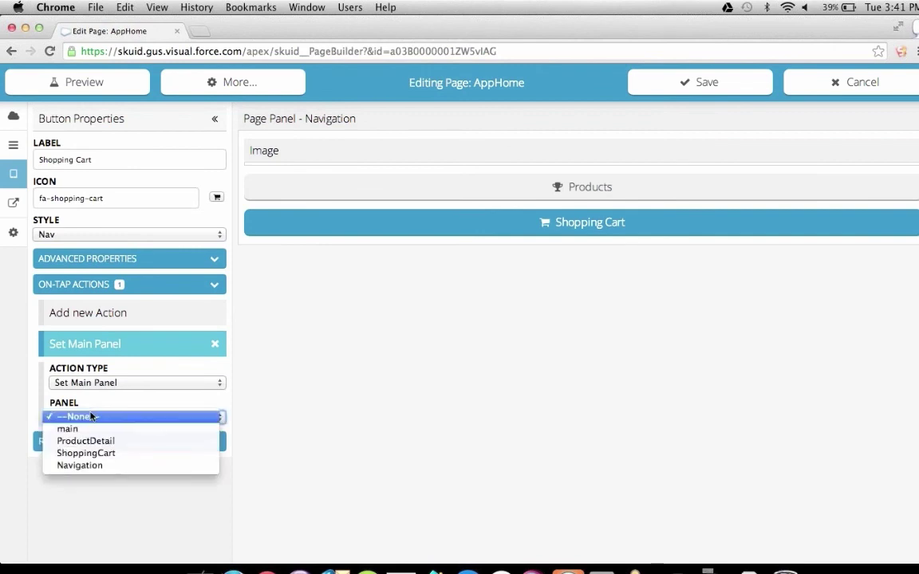
{"action": "left_click", "coordinate": [117, 451]}
{"action": "left_click", "coordinate": [141, 284]}
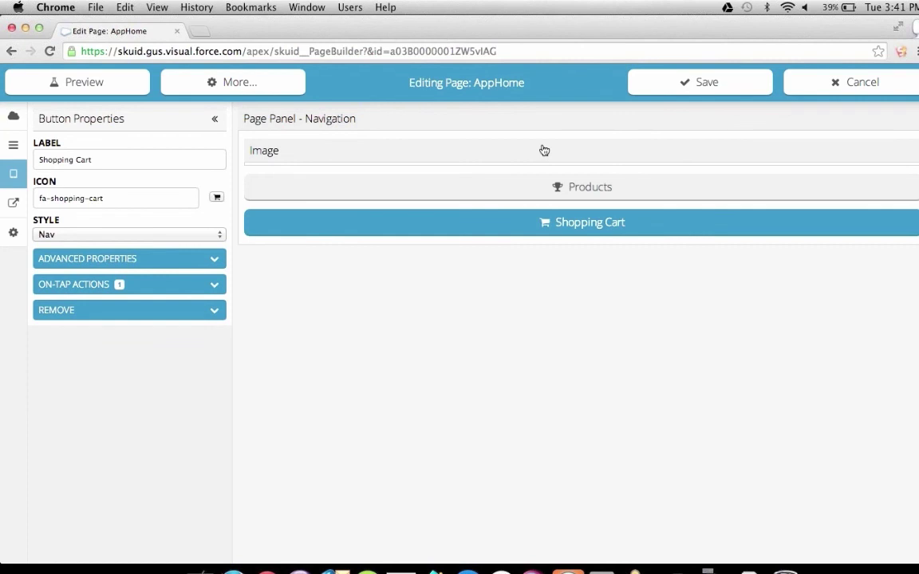
Step: Change the header's fa-bars button tap action to Toggle Left Panel, targeting the Navigation panel
{"action": "left_click", "coordinate": [14, 145]}
{"action": "left_click", "coordinate": [303, 214]}
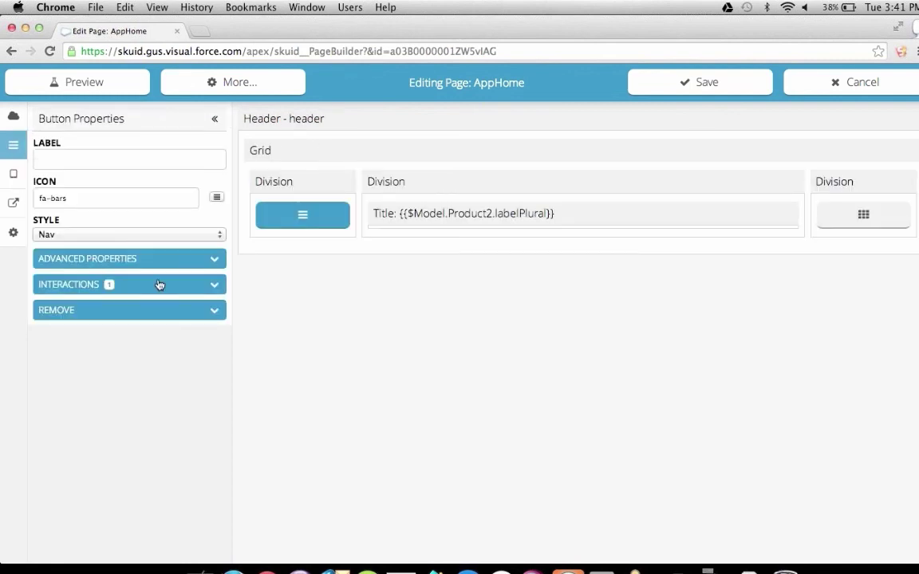
{"action": "left_click", "coordinate": [133, 285]}
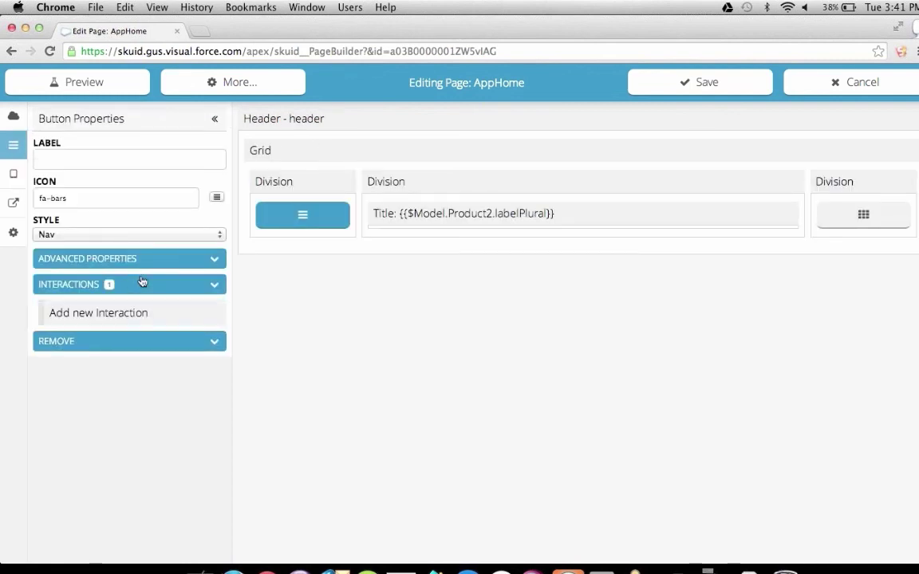
{"action": "left_click", "coordinate": [116, 353]}
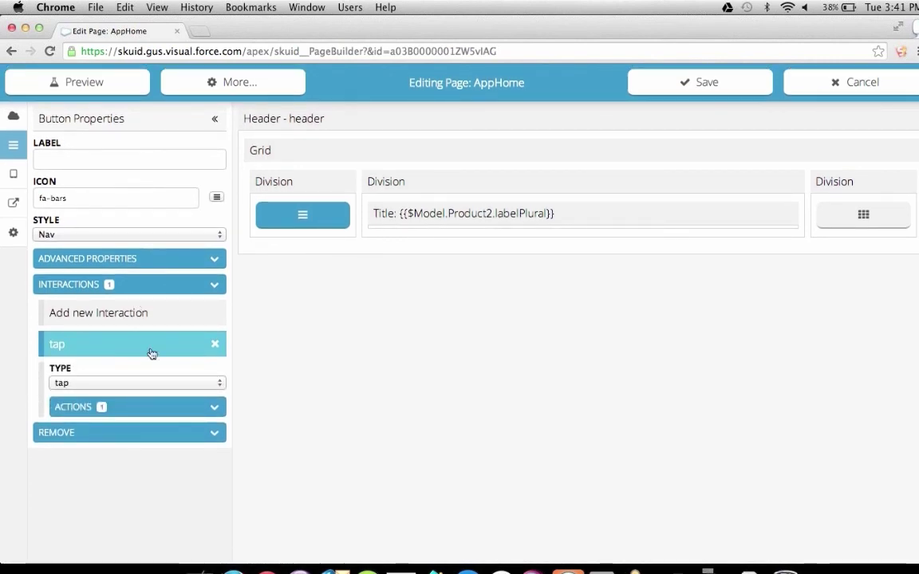
{"action": "left_click", "coordinate": [103, 407]}
{"action": "left_click", "coordinate": [123, 466]}
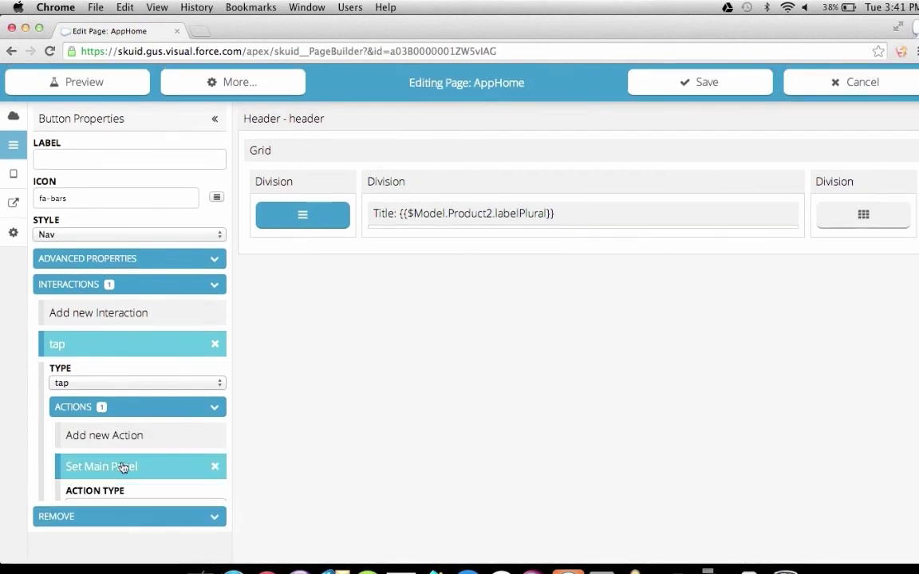
{"action": "left_click", "coordinate": [125, 502]}
{"action": "left_click", "coordinate": [132, 480]}
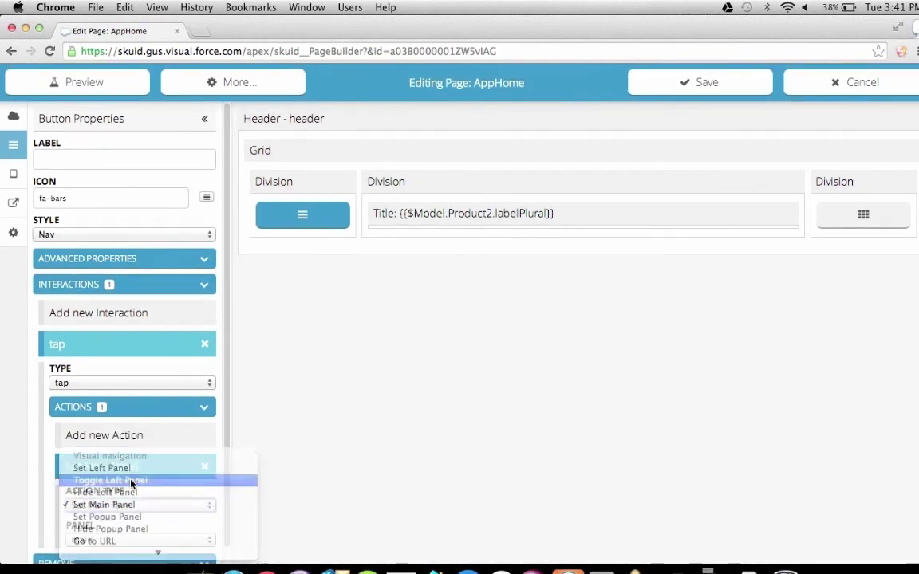
{"action": "left_click", "coordinate": [128, 539]}
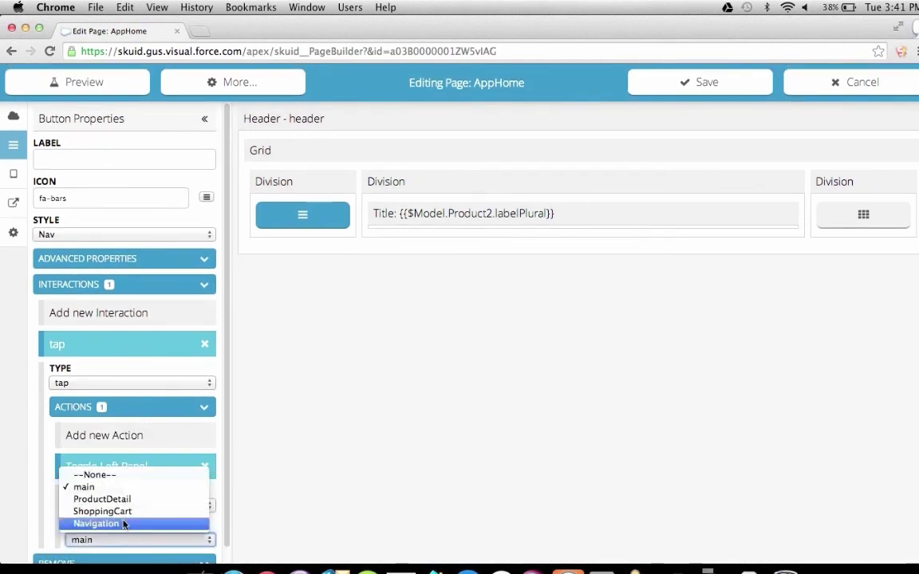
{"action": "left_click", "coordinate": [124, 523]}
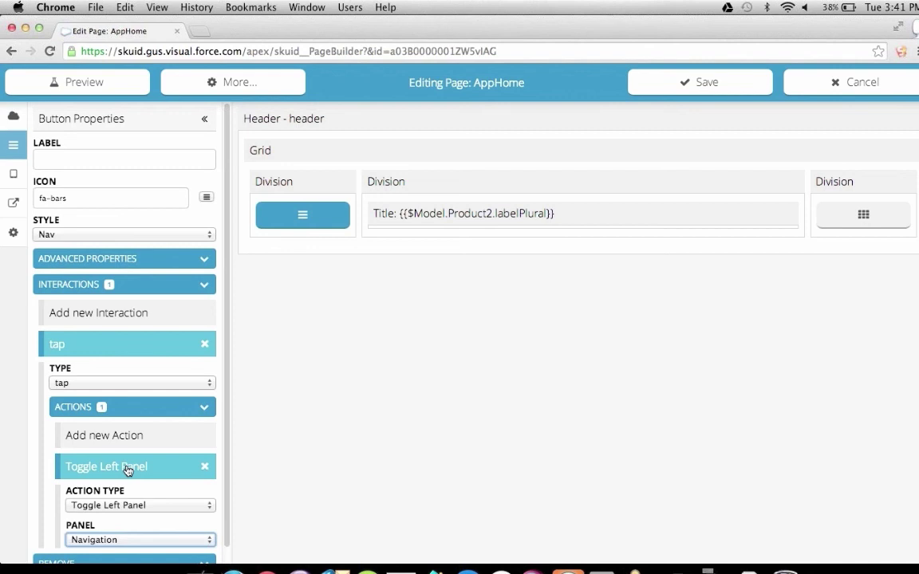
Step: Save the page, preview it and open the left navigation panel
{"action": "left_click", "coordinate": [656, 82]}
{"action": "left_click", "coordinate": [85, 88]}
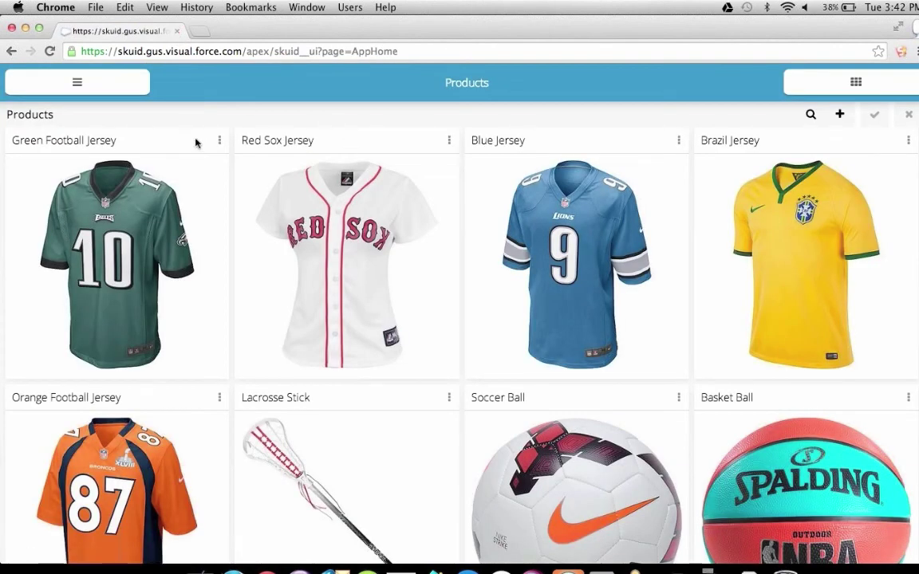
{"action": "left_click", "coordinate": [80, 85]}
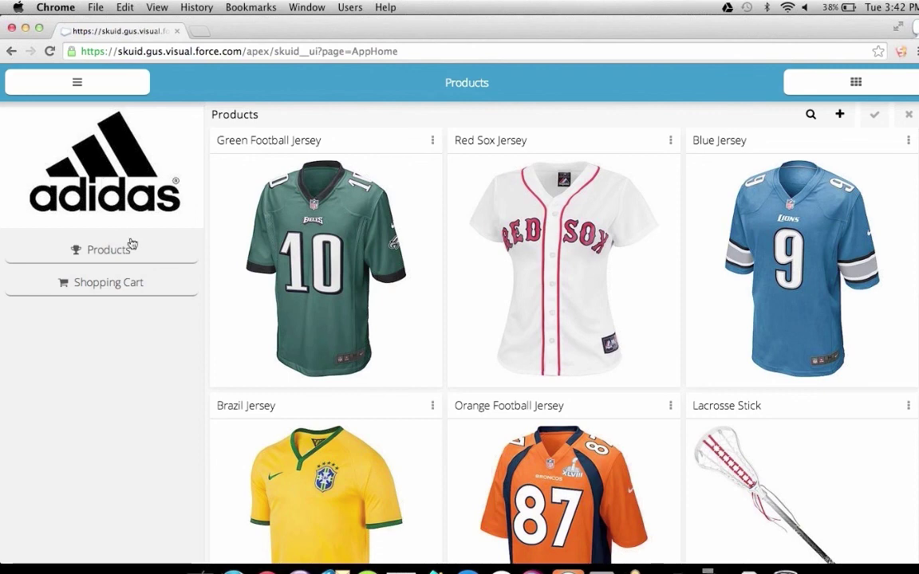
Step: Test the Shopping Cart and Products navigation buttons in the preview, looking through the cart items in between
{"action": "left_click", "coordinate": [127, 289]}
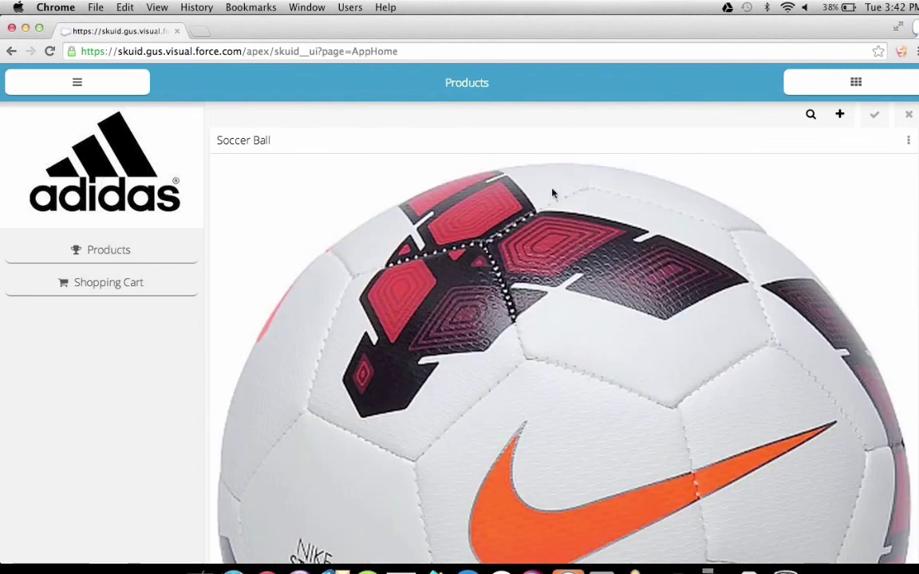
{"action": "scroll", "coordinate": [515, 303], "scroll_direction": "down", "scroll_amount": 1}
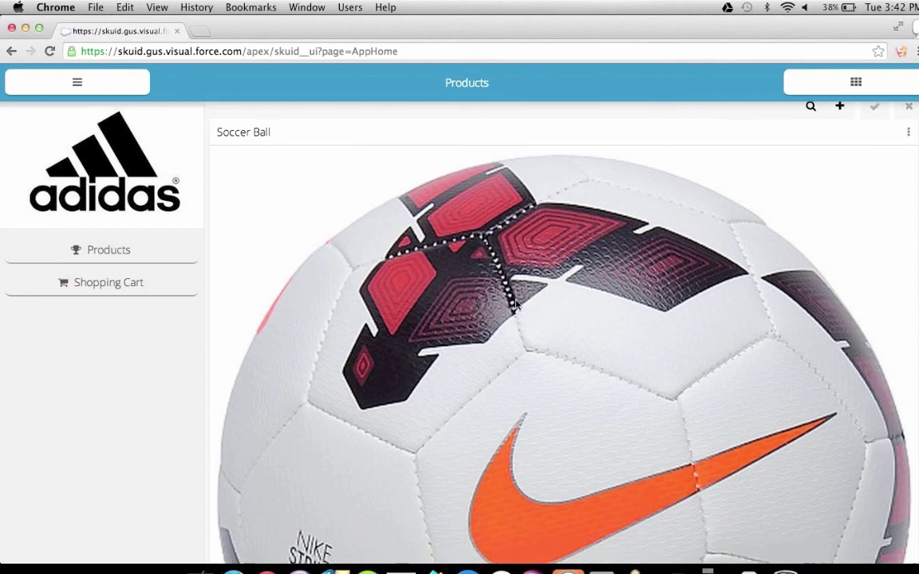
{"action": "scroll", "coordinate": [515, 304], "scroll_direction": "down", "scroll_amount": 6}
{"action": "scroll", "coordinate": [515, 303], "scroll_direction": "up", "scroll_amount": 3}
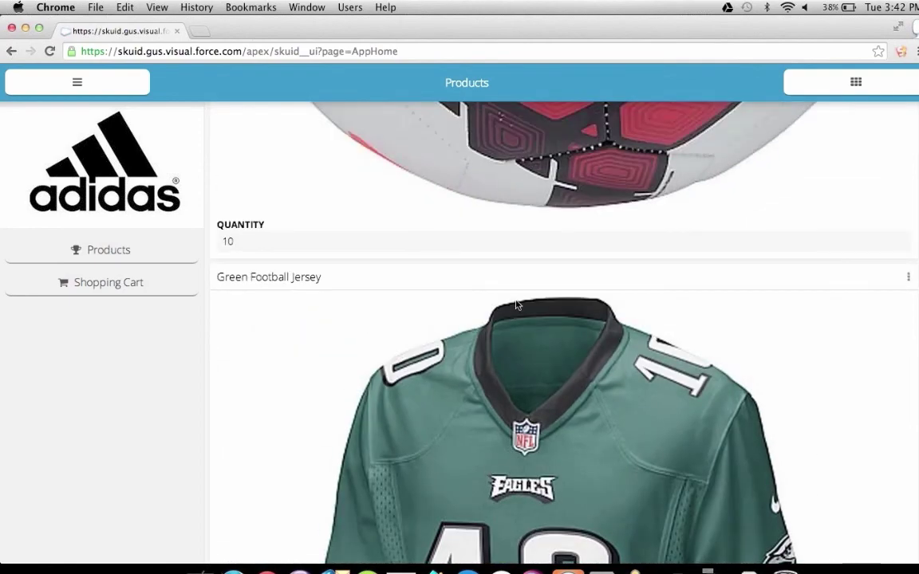
{"action": "scroll", "coordinate": [515, 304], "scroll_direction": "up", "scroll_amount": 4}
{"action": "left_click", "coordinate": [119, 254]}
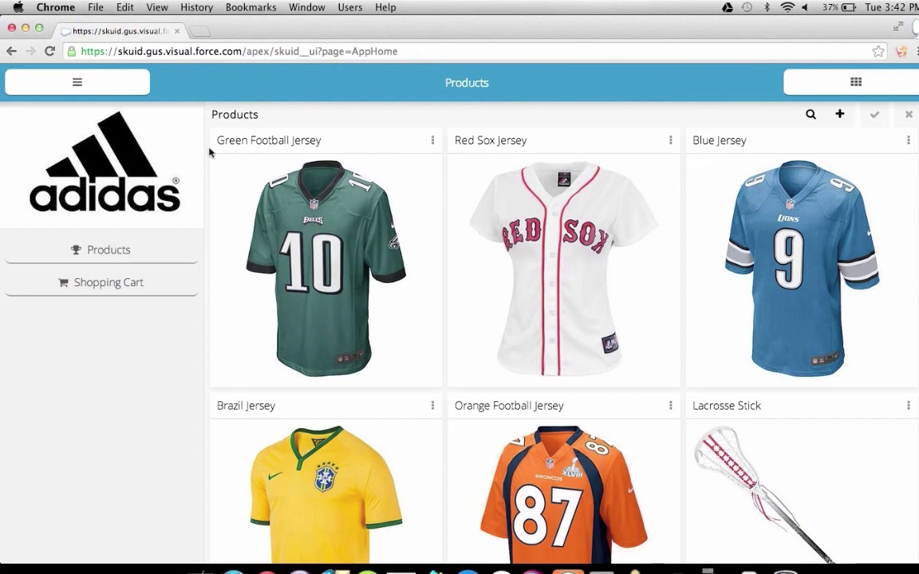
Step: Return to editing the page and add a Grid component to the Deck in the ProductDetail panel
{"action": "double_click", "coordinate": [242, 79]}
{"action": "left_click", "coordinate": [154, 86]}
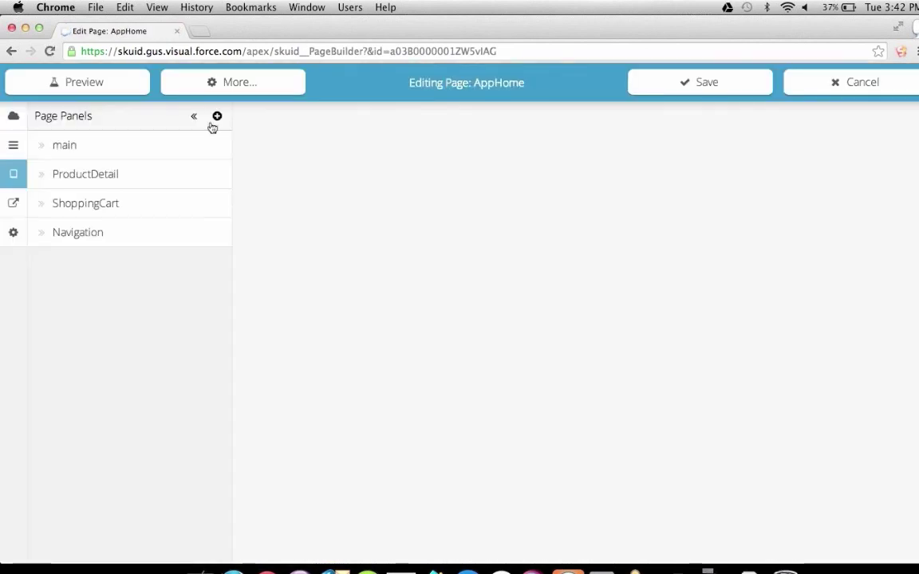
{"action": "left_click", "coordinate": [94, 177]}
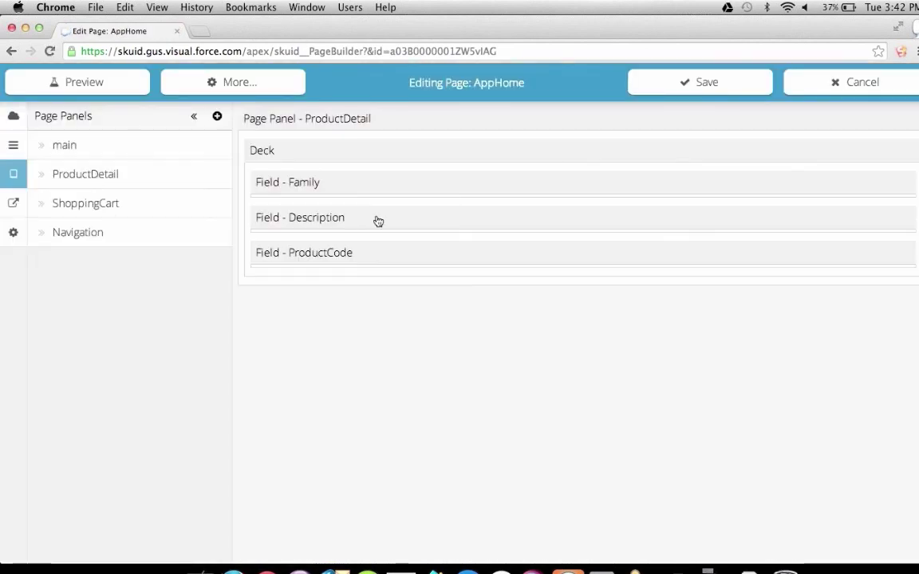
{"action": "left_click", "coordinate": [367, 159]}
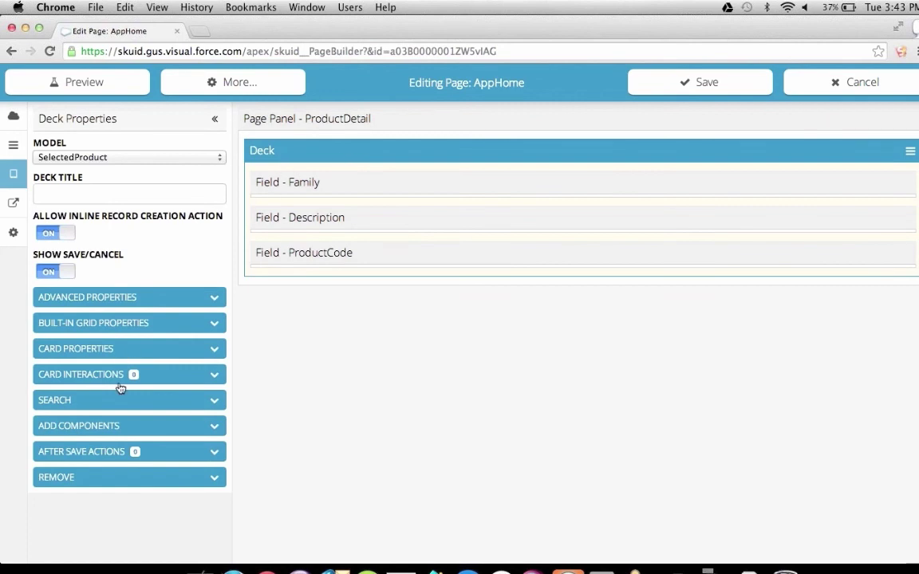
{"action": "left_click", "coordinate": [117, 433]}
{"action": "scroll", "coordinate": [159, 382], "scroll_direction": "down", "scroll_amount": 2}
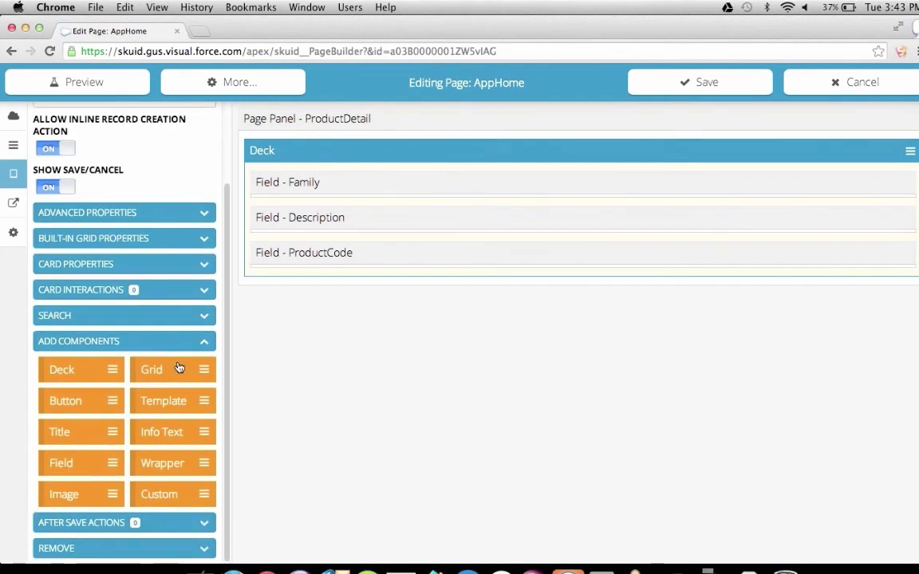
{"action": "left_click", "coordinate": [166, 370]}
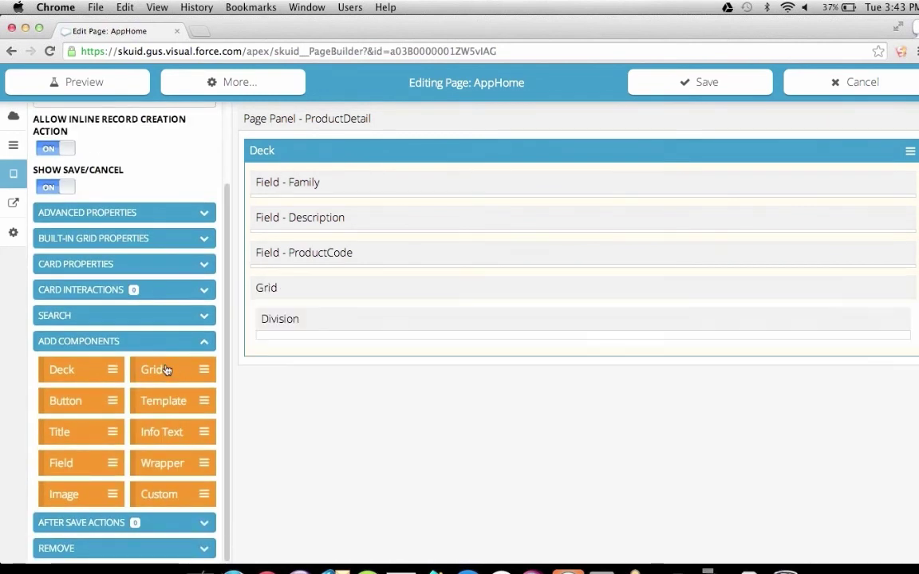
Step: Add a second Division to the new Grid in the ProductDetail deck
{"action": "left_click", "coordinate": [335, 289]}
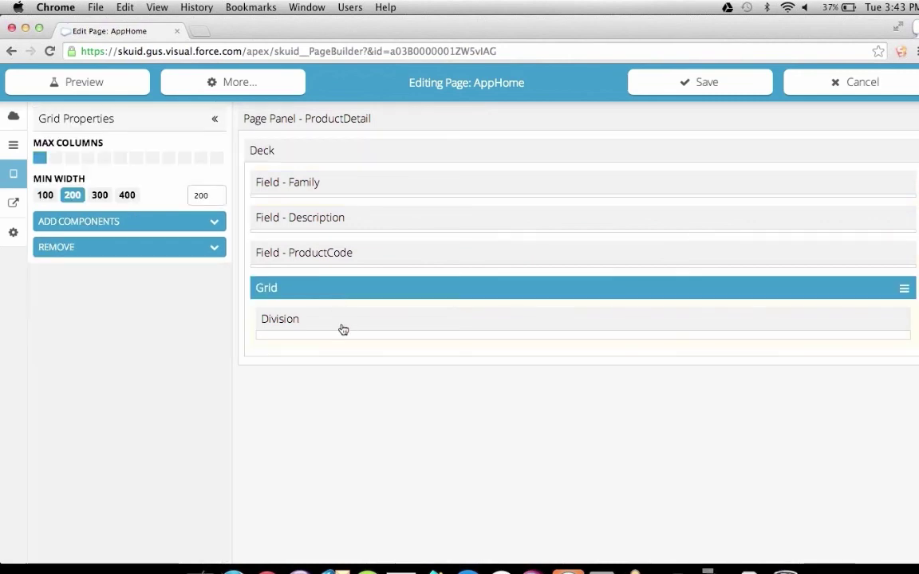
{"action": "left_click", "coordinate": [343, 327]}
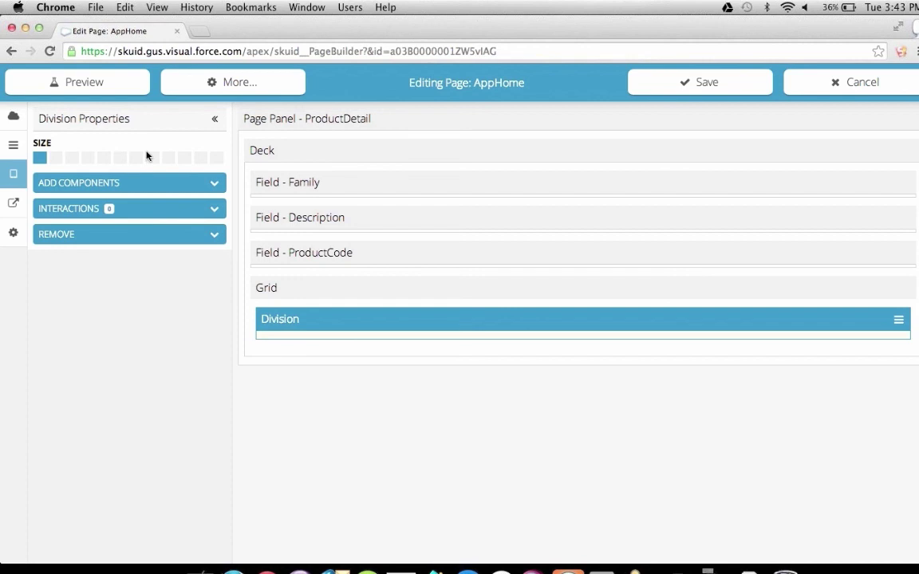
{"action": "left_click", "coordinate": [123, 184]}
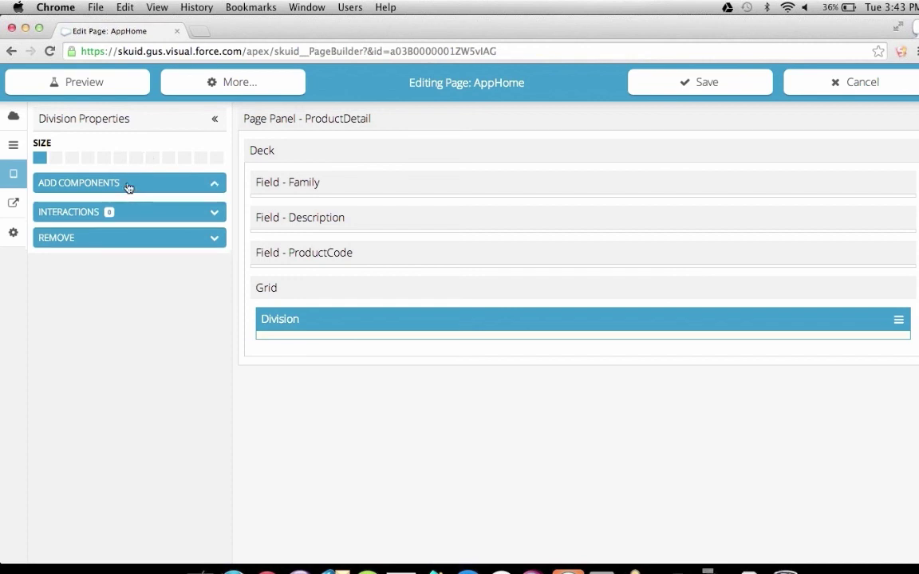
{"action": "left_click", "coordinate": [275, 288]}
{"action": "left_click", "coordinate": [107, 224]}
{"action": "left_click_drag", "start_coordinate": [93, 253], "coordinate": [271, 303]}
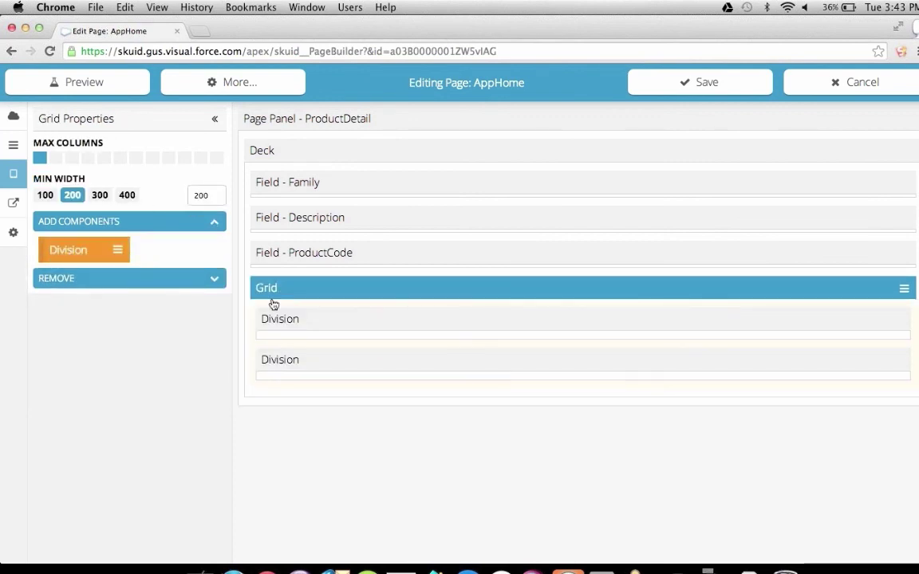
Step: Set the size of the Grid's second Division to 2
{"action": "left_click", "coordinate": [347, 324]}
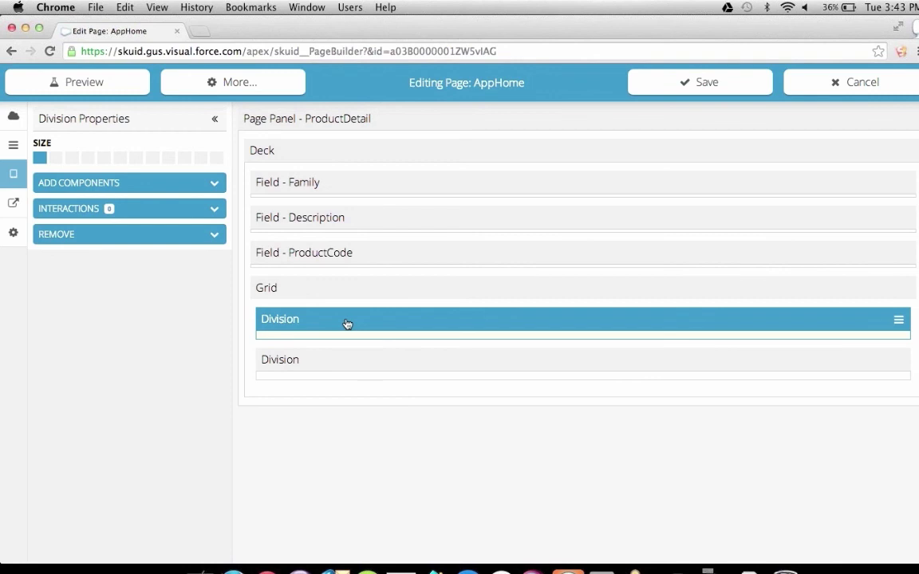
{"action": "left_click", "coordinate": [343, 364]}
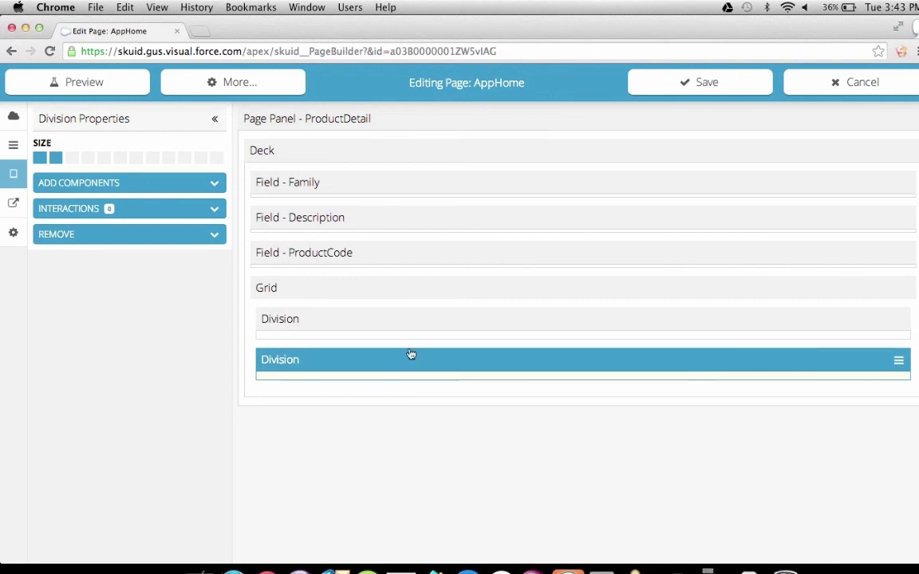
{"action": "left_click", "coordinate": [390, 293]}
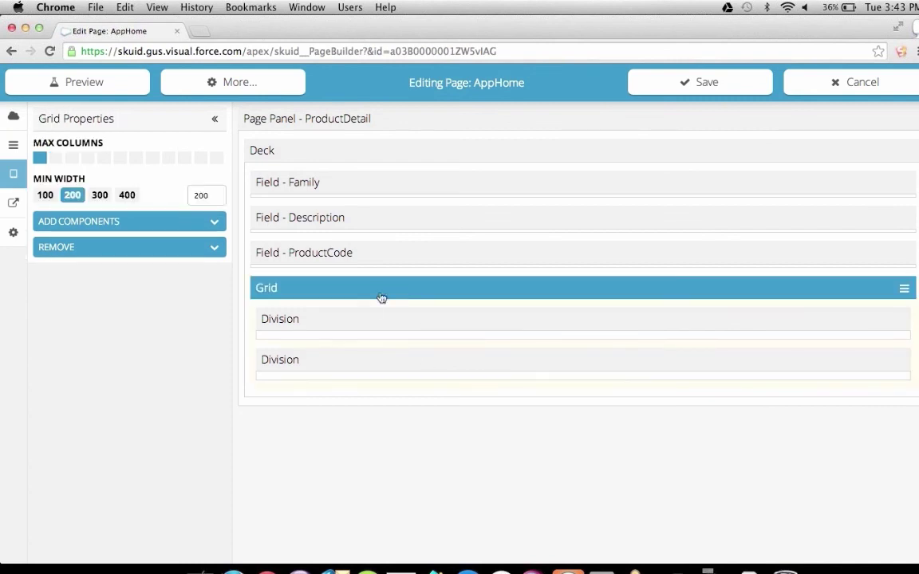
Step: Add an Image component and a Button to the Grid's first Division
{"action": "left_click", "coordinate": [328, 326]}
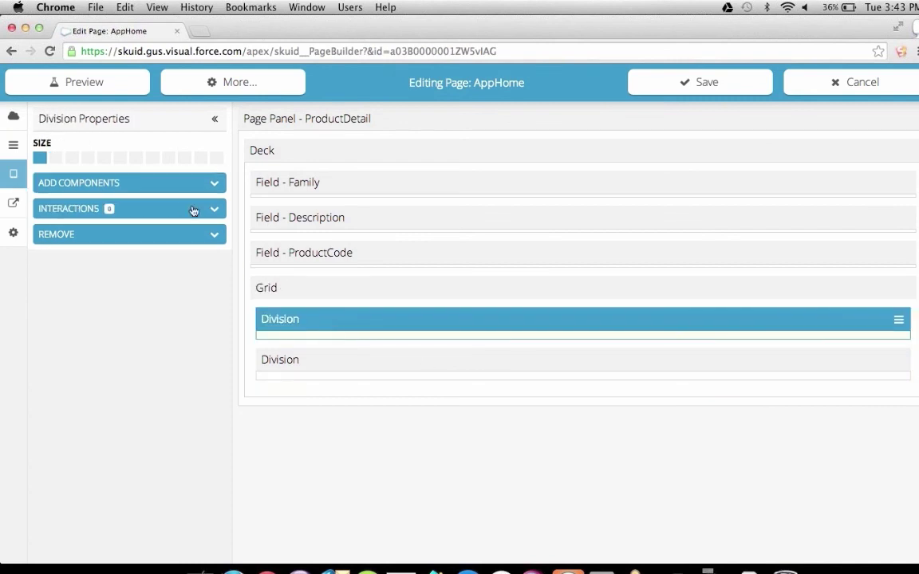
{"action": "left_click", "coordinate": [160, 182]}
{"action": "left_click", "coordinate": [88, 338]}
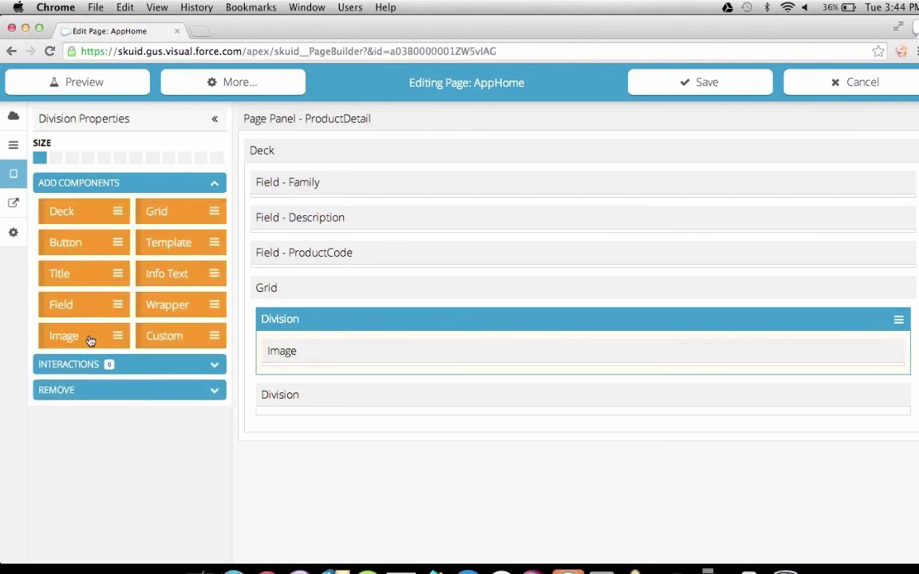
{"action": "left_click", "coordinate": [90, 247]}
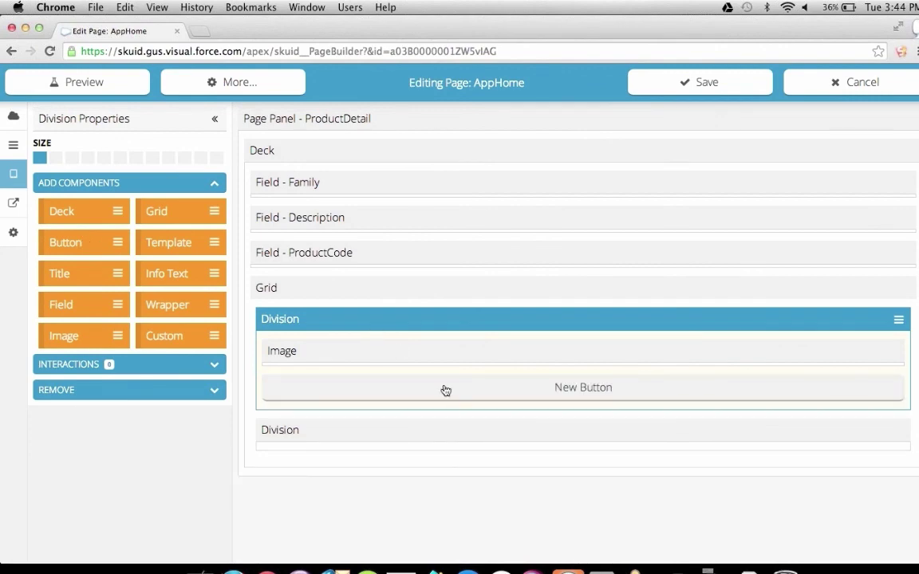
Step: Set the image's source to Attachment and pick its attachment field through the Product2 Image reference
{"action": "left_click", "coordinate": [381, 357]}
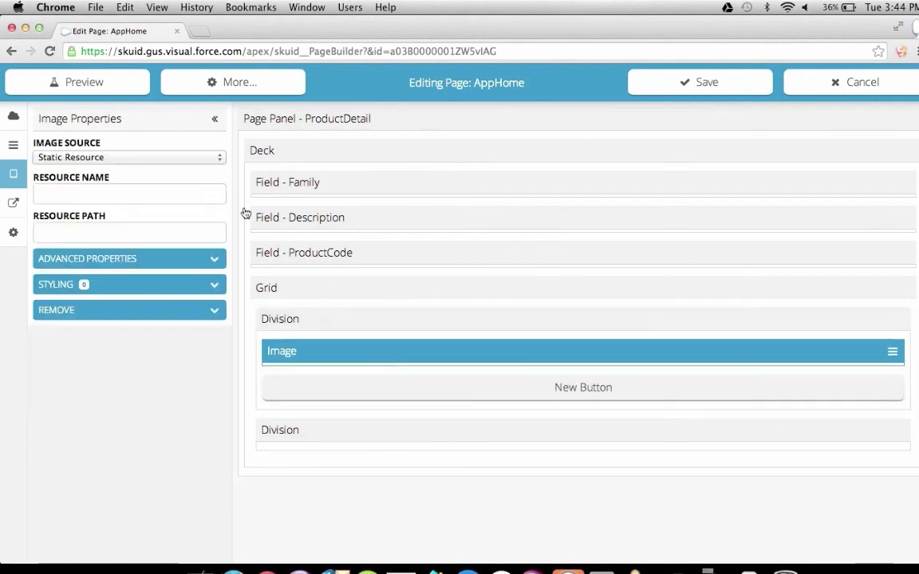
{"action": "left_click", "coordinate": [182, 158]}
{"action": "left_click", "coordinate": [138, 170]}
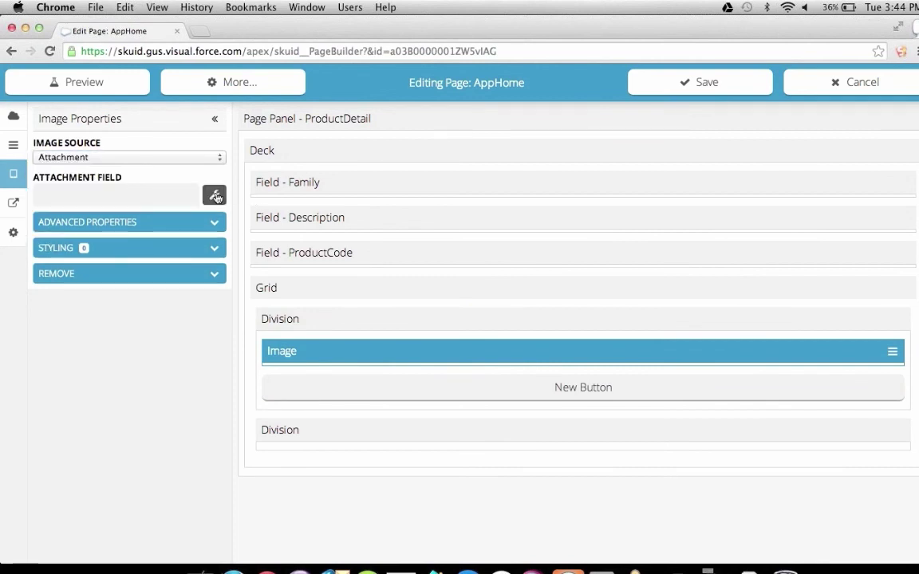
{"action": "left_click", "coordinate": [214, 195]}
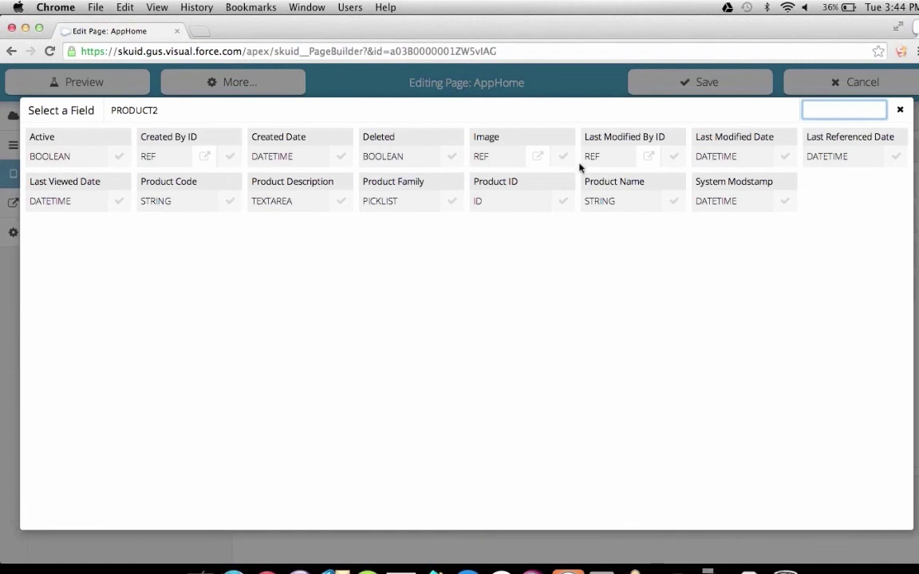
{"action": "left_click", "coordinate": [539, 158]}
{"action": "left_click", "coordinate": [118, 162]}
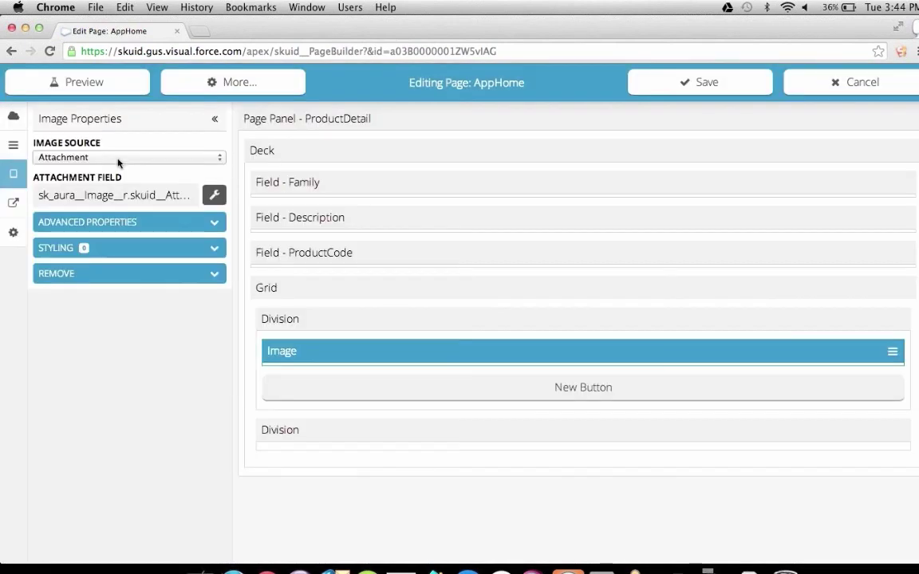
Step: Label the new button in the first Division Add to Cart
{"action": "left_click", "coordinate": [478, 394]}
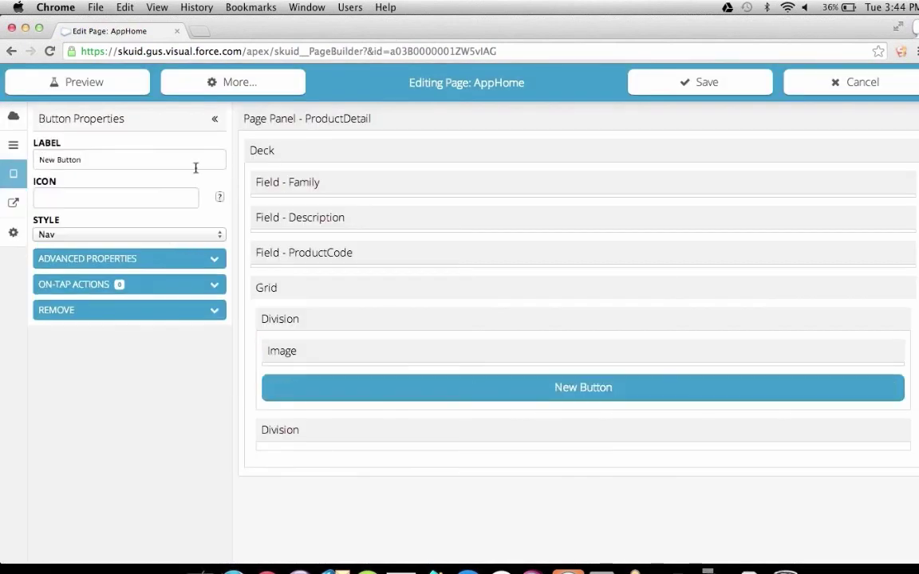
{"action": "left_click_drag", "start_coordinate": [172, 160], "coordinate": [49, 157]}
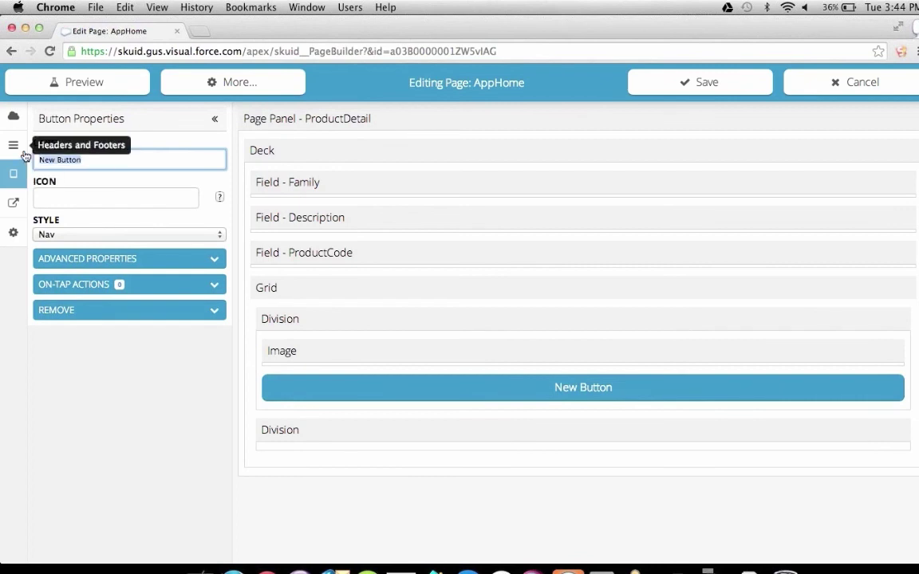
{"action": "type", "text": "Add to Cart"}
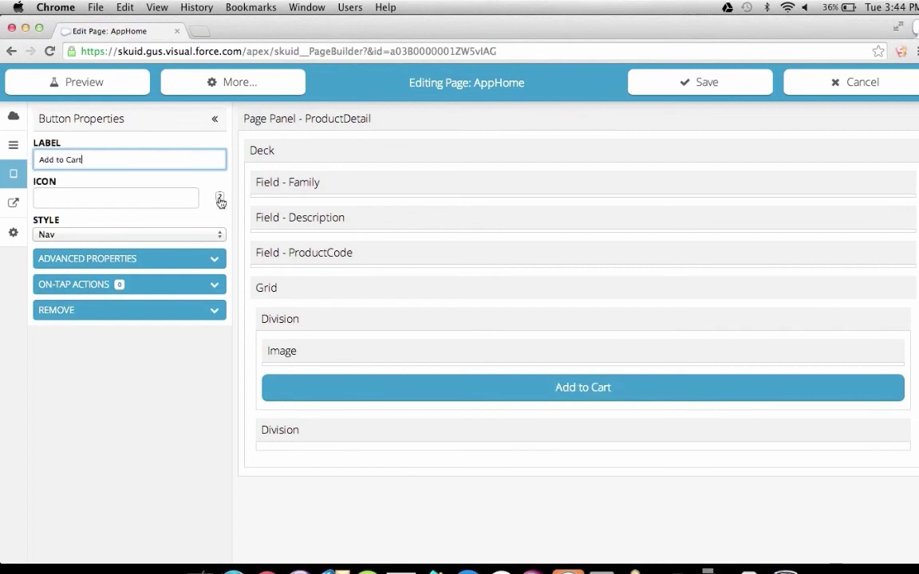
Step: Give the Add to Cart button the Font Awesome shopping cart icon, filtering the icon list by cart
{"action": "left_click", "coordinate": [219, 198]}
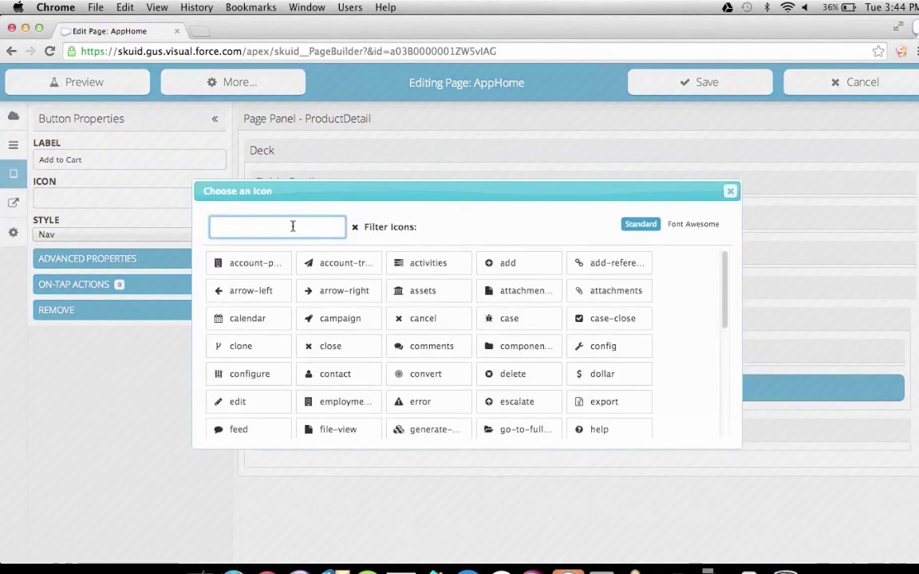
{"action": "type", "text": "c"}
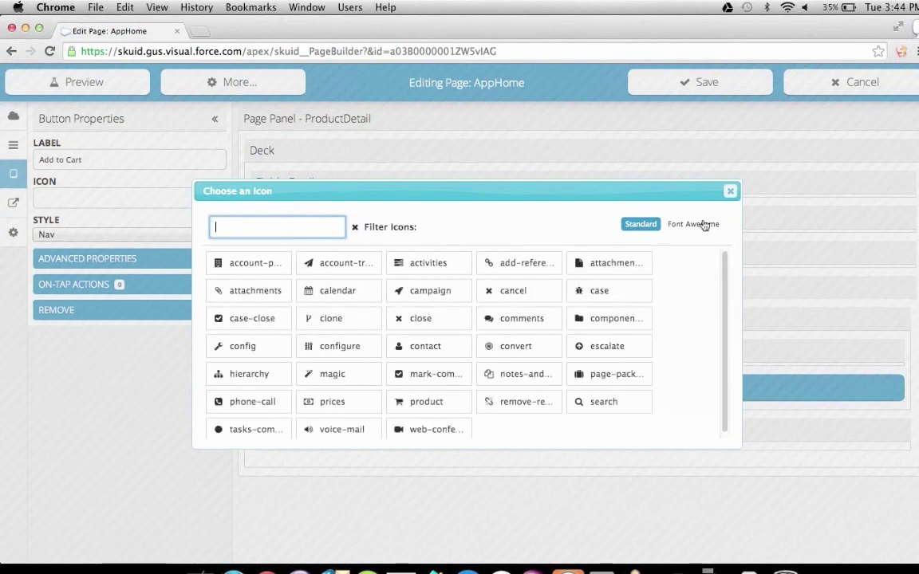
{"action": "key", "text": "BackSpace"}
{"action": "left_click", "coordinate": [693, 224]}
{"action": "left_click", "coordinate": [313, 224]}
{"action": "type", "text": "cart"}
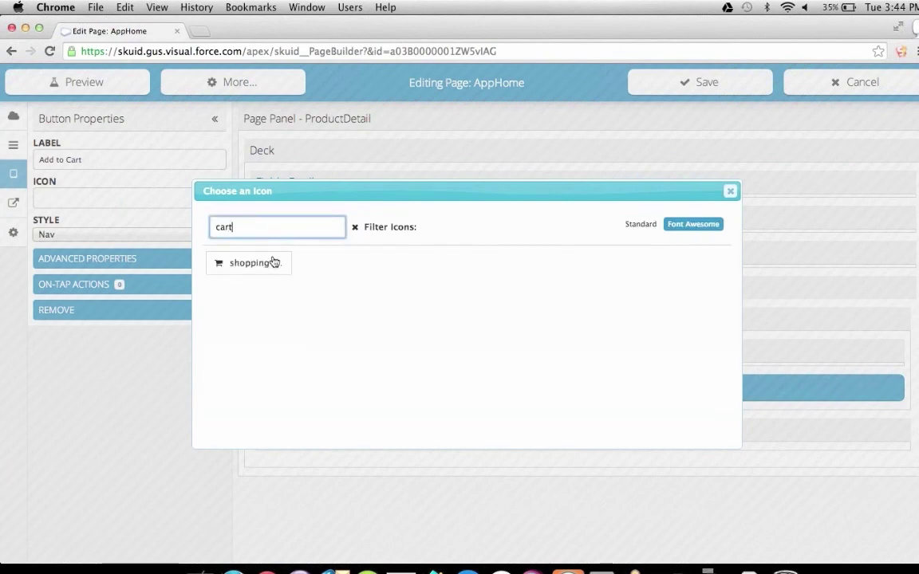
{"action": "left_click", "coordinate": [273, 262]}
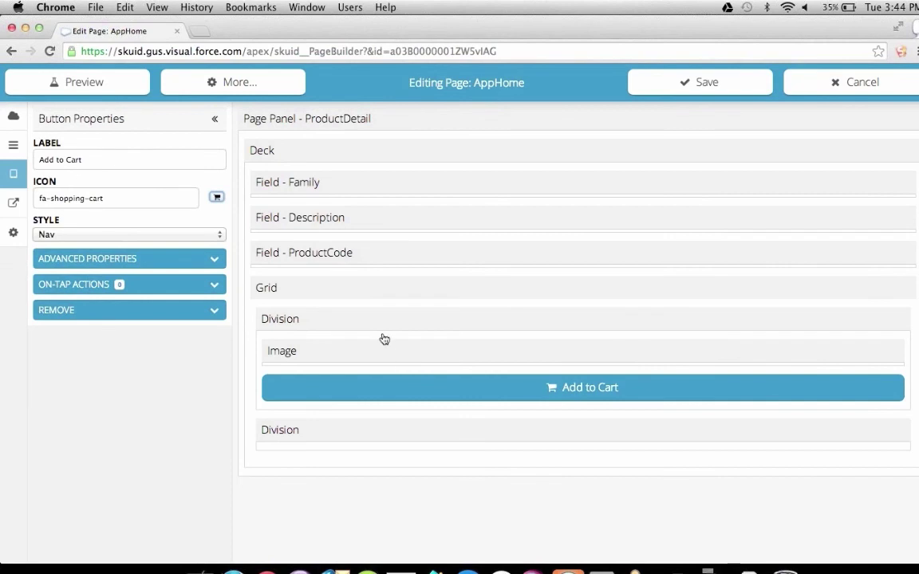
Step: Move the Family, Description and ProductCode fields from the Deck into the Grid's second Division
{"action": "left_click", "coordinate": [387, 439]}
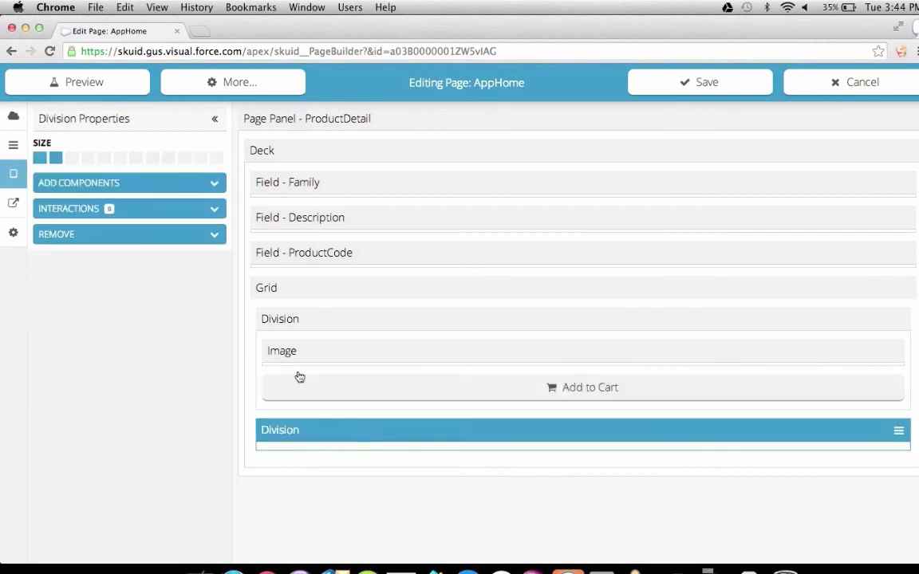
{"action": "left_click", "coordinate": [154, 184]}
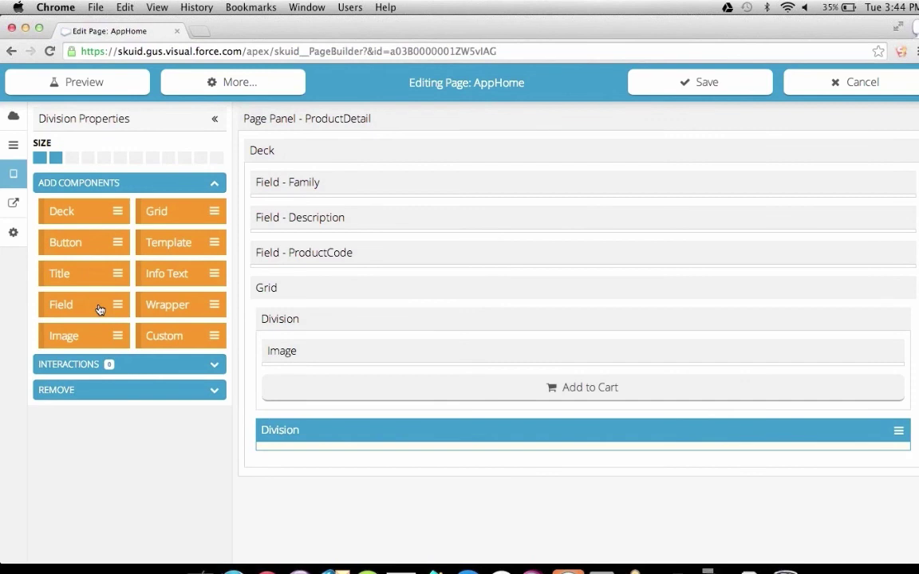
{"action": "left_click", "coordinate": [431, 185]}
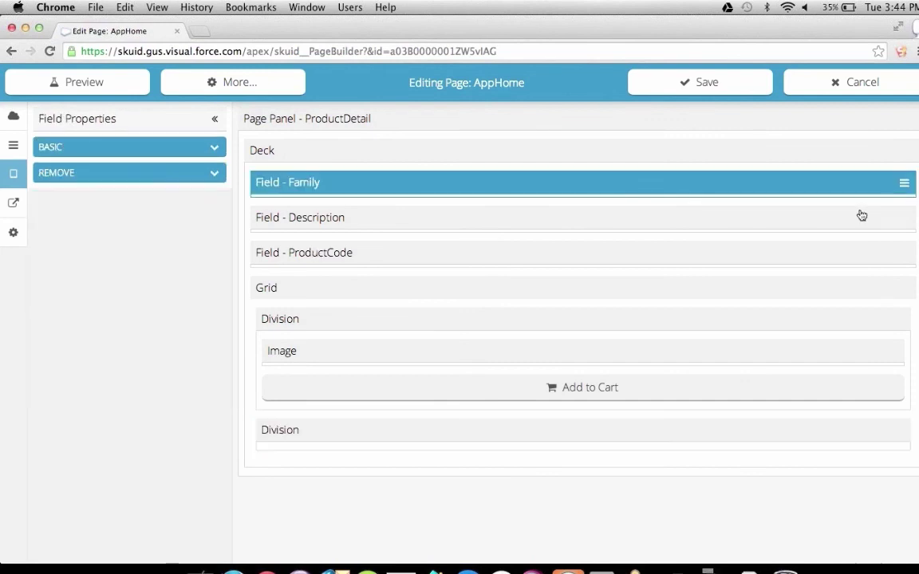
{"action": "left_click_drag", "start_coordinate": [903, 181], "coordinate": [591, 433]}
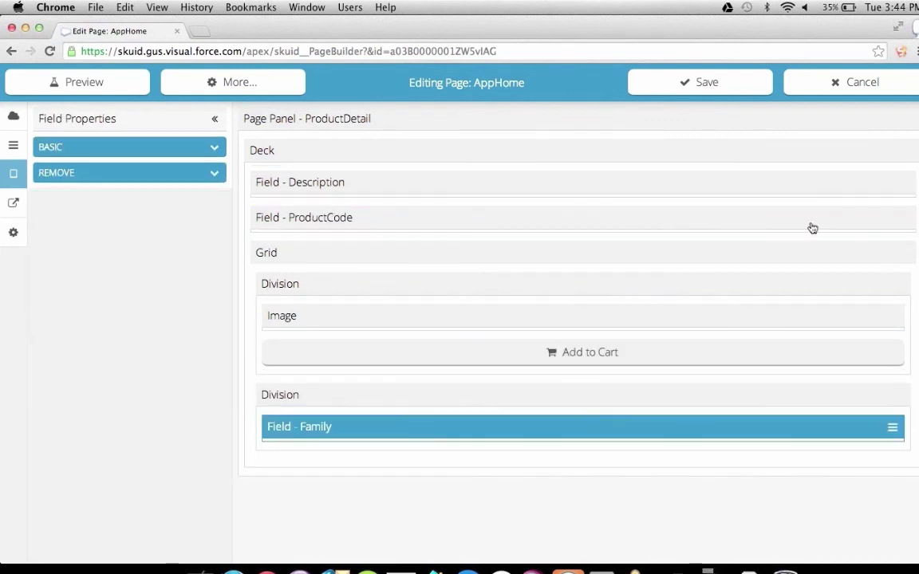
{"action": "left_click_drag", "start_coordinate": [903, 181], "coordinate": [734, 425]}
{"action": "left_click", "coordinate": [914, 177]}
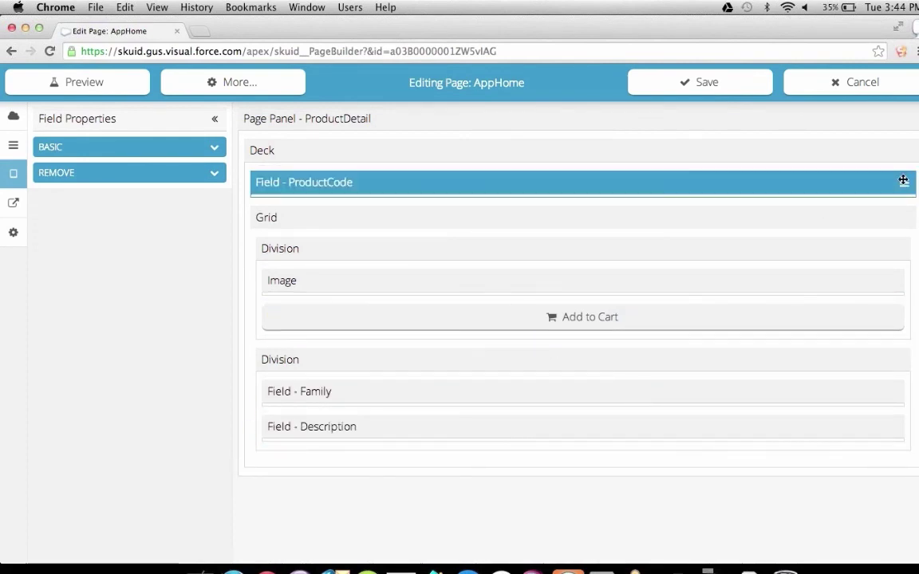
{"action": "left_click_drag", "start_coordinate": [903, 181], "coordinate": [749, 417]}
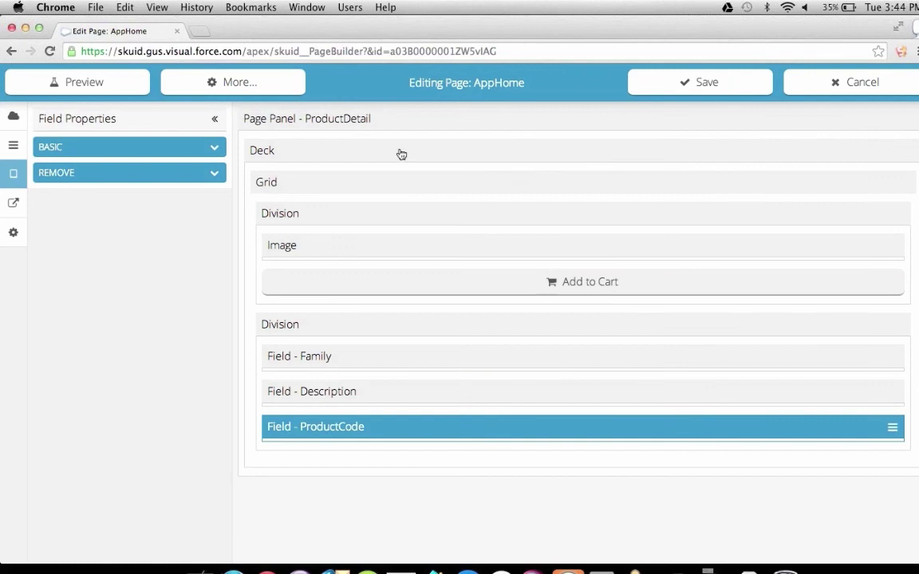
Step: Set the Grid's maximum columns to 3 and check how its Divisions reflow at a narrower window width
{"action": "left_click", "coordinate": [338, 186]}
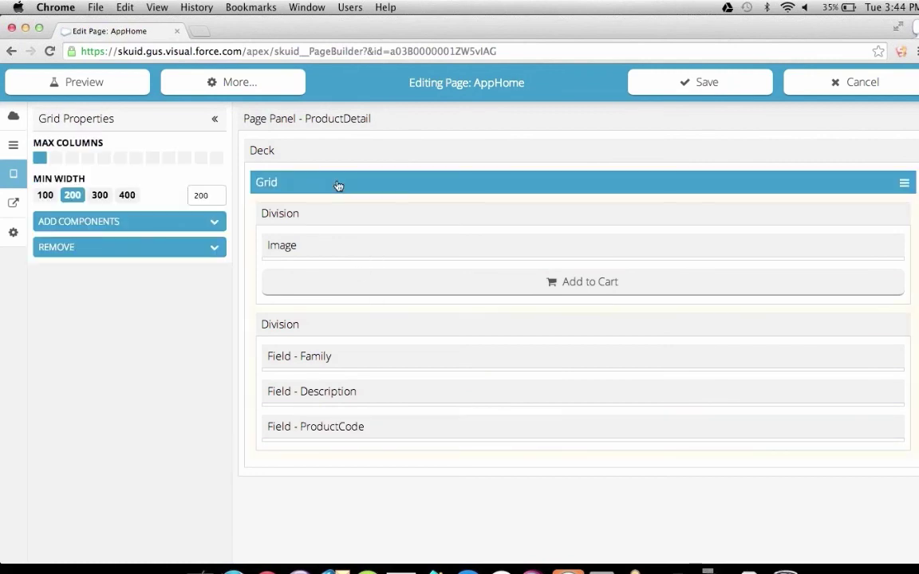
{"action": "left_click", "coordinate": [71, 159]}
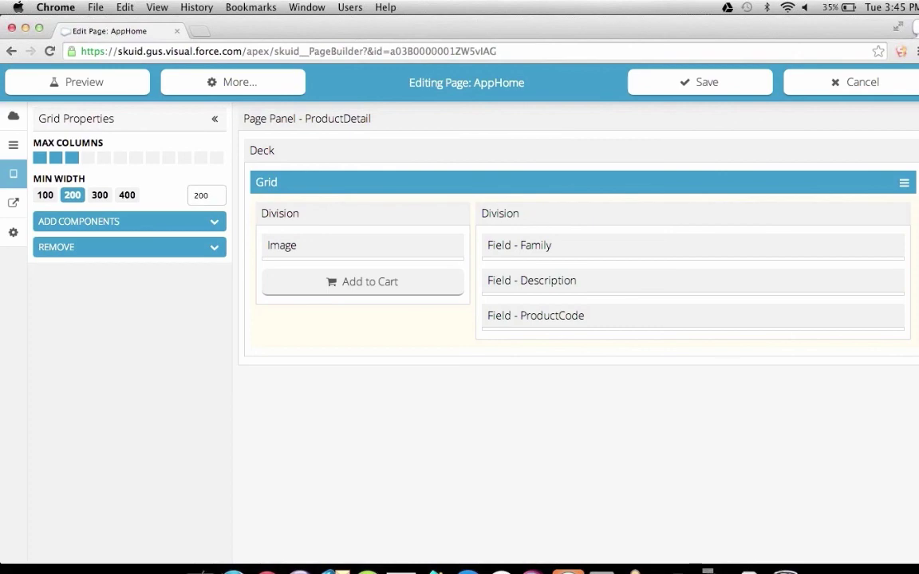
{"action": "left_click_drag", "start_coordinate": [917, 564], "coordinate": [552, 562]}
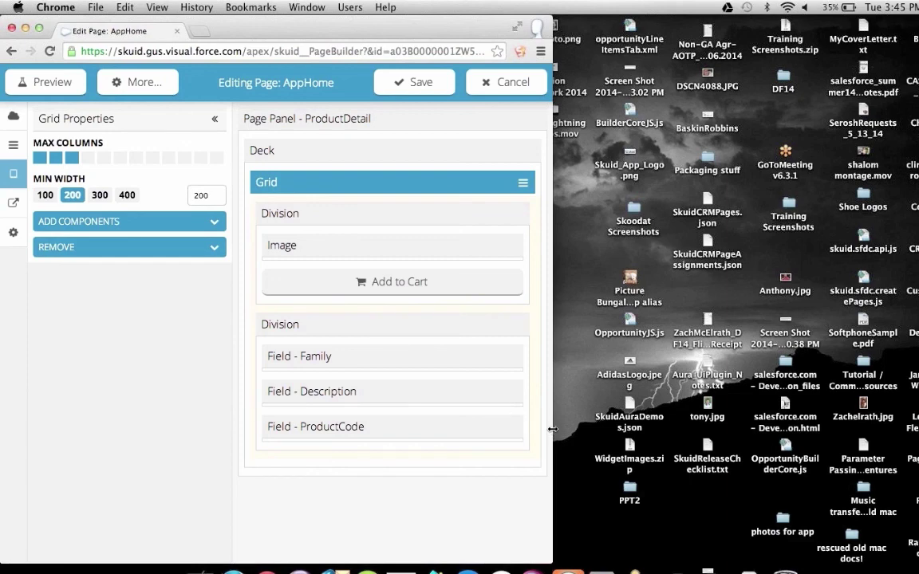
{"action": "key", "text": "super+alt+f"}
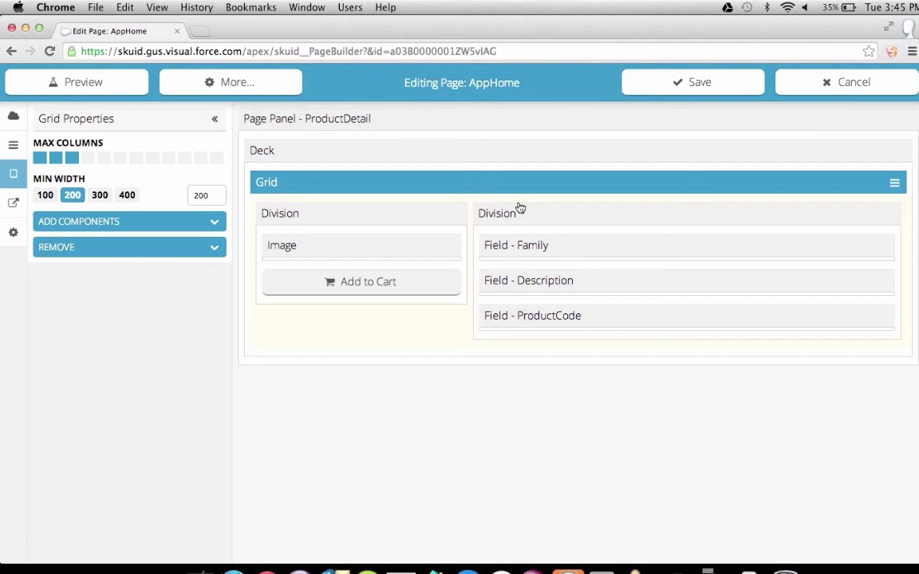
Step: Add an on-tap action of type Create new row in Model to the Add to Cart button
{"action": "left_click", "coordinate": [319, 282]}
{"action": "left_click", "coordinate": [116, 285]}
{"action": "left_click", "coordinate": [123, 313]}
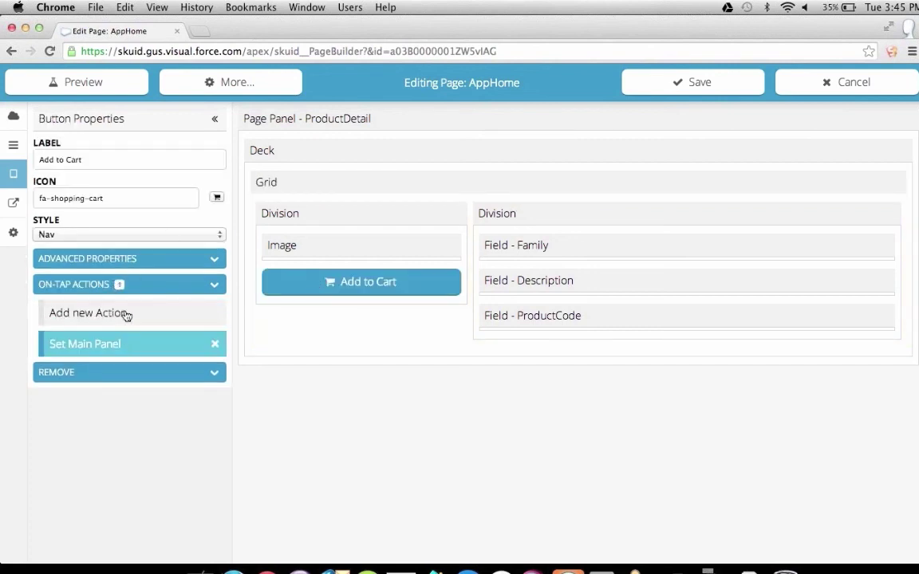
{"action": "left_click", "coordinate": [125, 344]}
{"action": "left_click", "coordinate": [123, 382]}
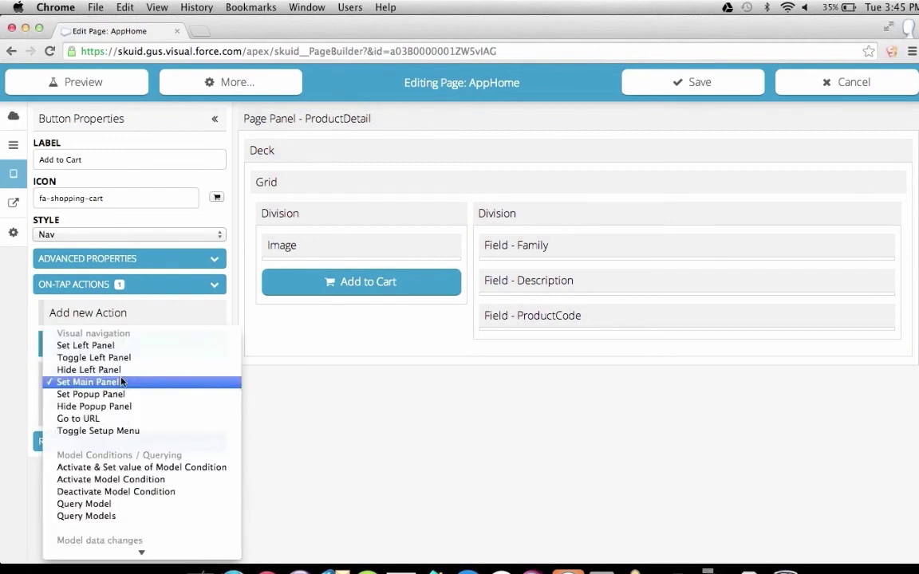
{"action": "left_click", "coordinate": [110, 465]}
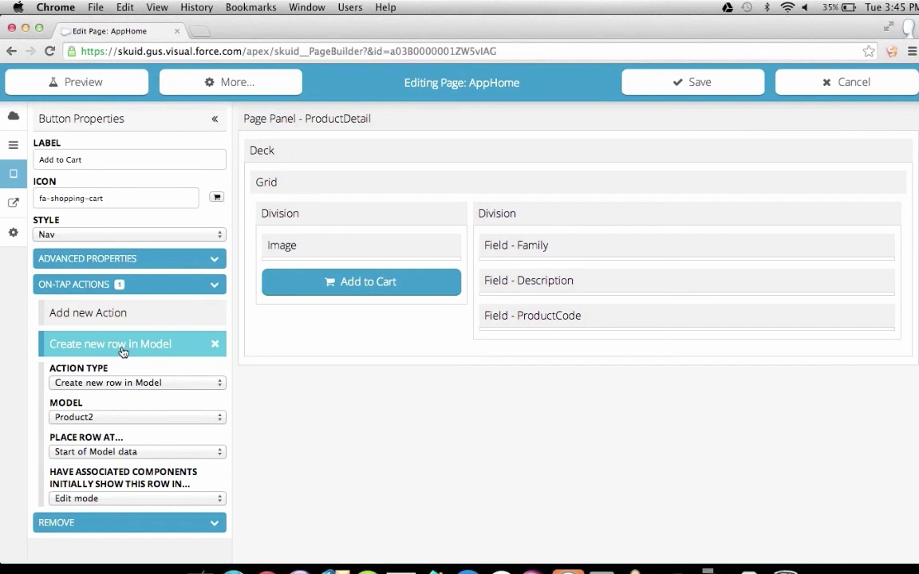
{"action": "left_click", "coordinate": [122, 351]}
Step: Add a Save Model(s) on-tap action for the MyCartItems model to the Add to Cart button and save the page
{"action": "left_click", "coordinate": [109, 313]}
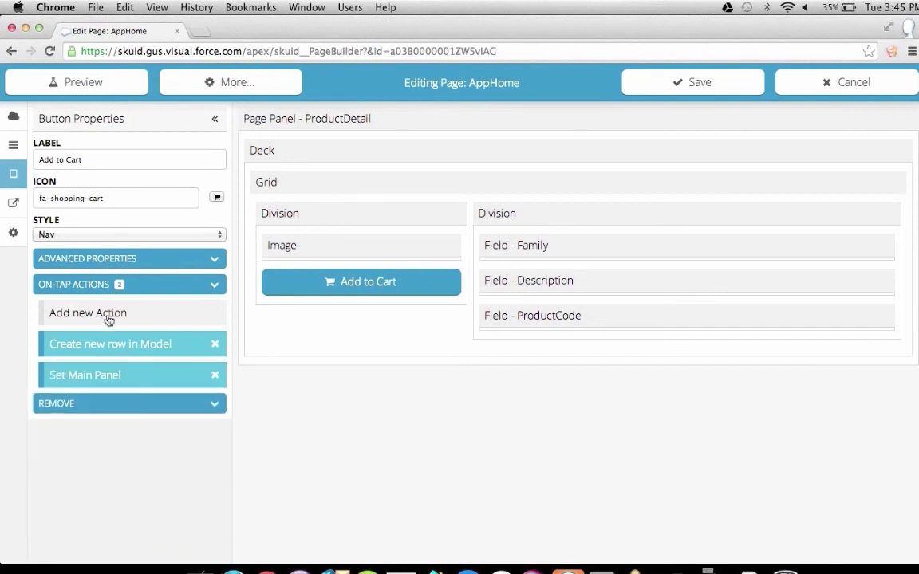
{"action": "left_click", "coordinate": [120, 375]}
{"action": "left_click", "coordinate": [127, 415]}
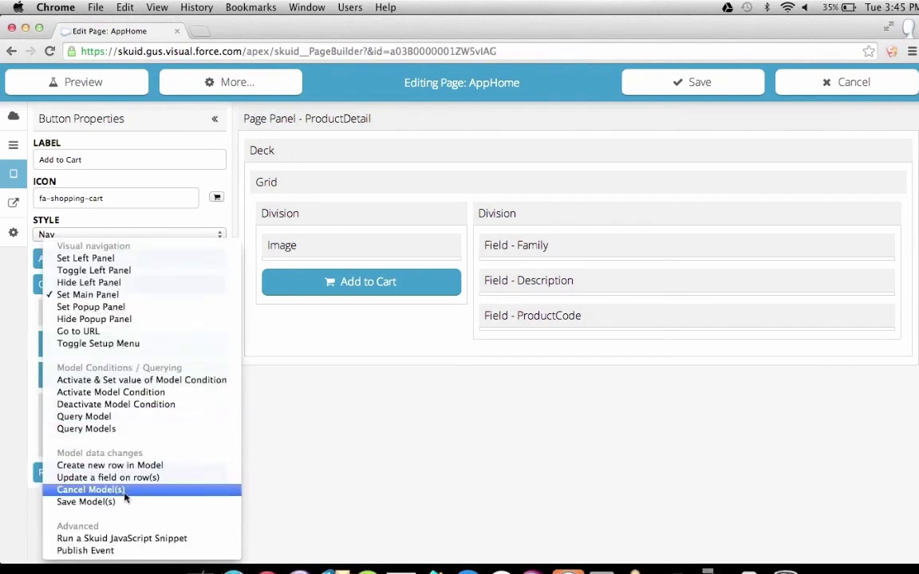
{"action": "left_click", "coordinate": [86, 501]}
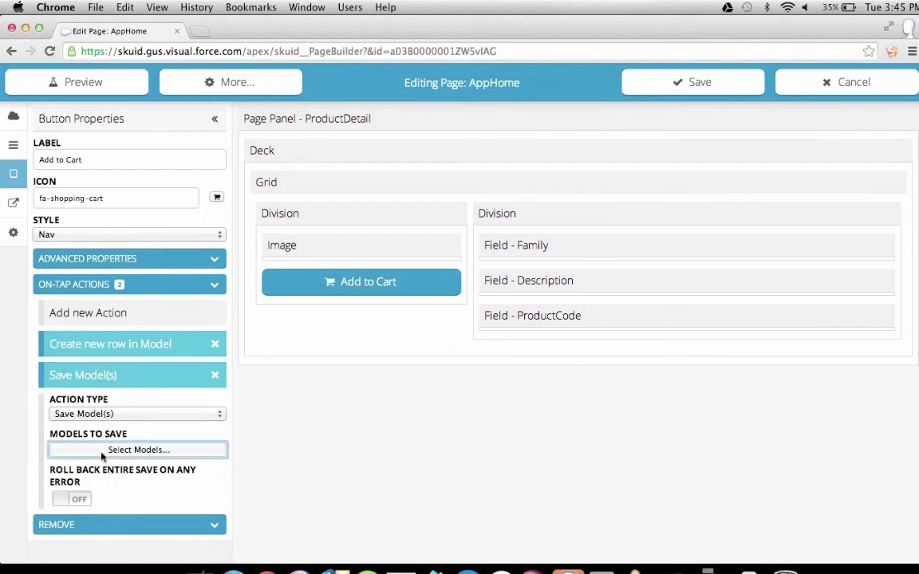
{"action": "left_click", "coordinate": [102, 450]}
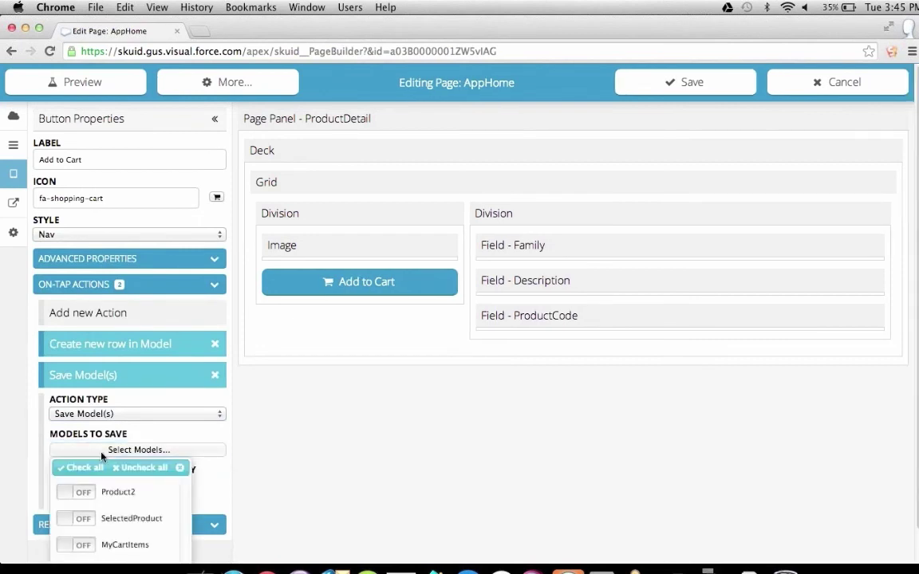
{"action": "left_click", "coordinate": [74, 544]}
{"action": "left_click", "coordinate": [190, 437]}
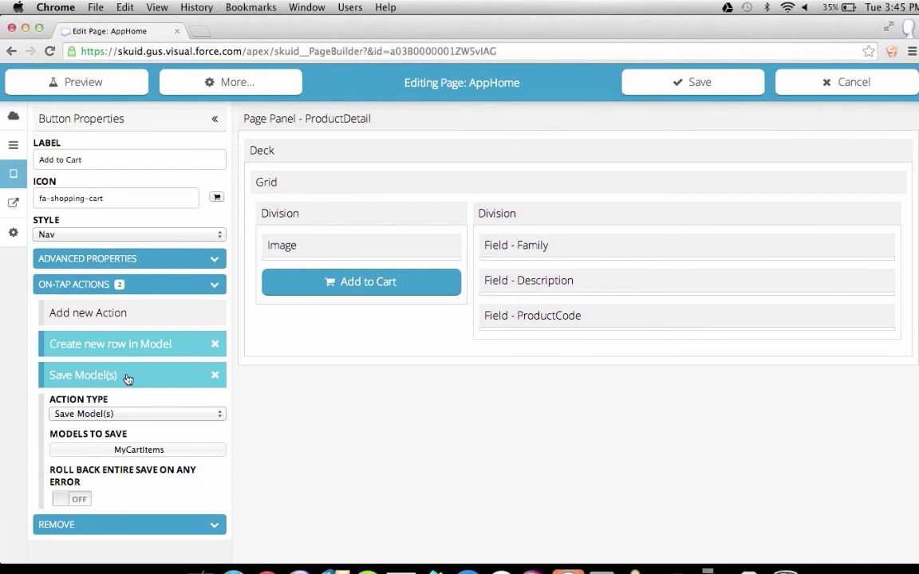
{"action": "left_click", "coordinate": [127, 379]}
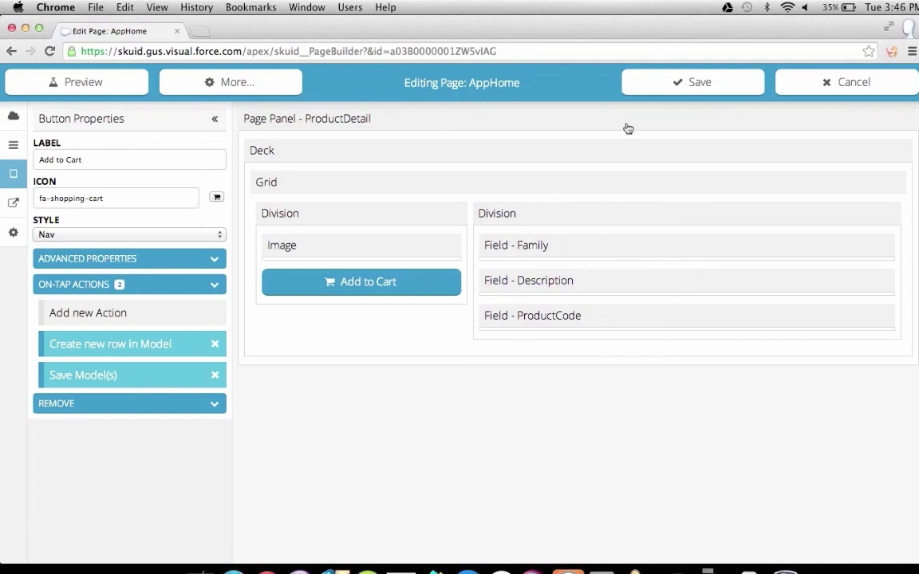
{"action": "left_click", "coordinate": [664, 81]}
Step: Set the maximum columns of the Deck in the ShoppingCart panel to 4 and save the page
{"action": "left_click", "coordinate": [14, 175]}
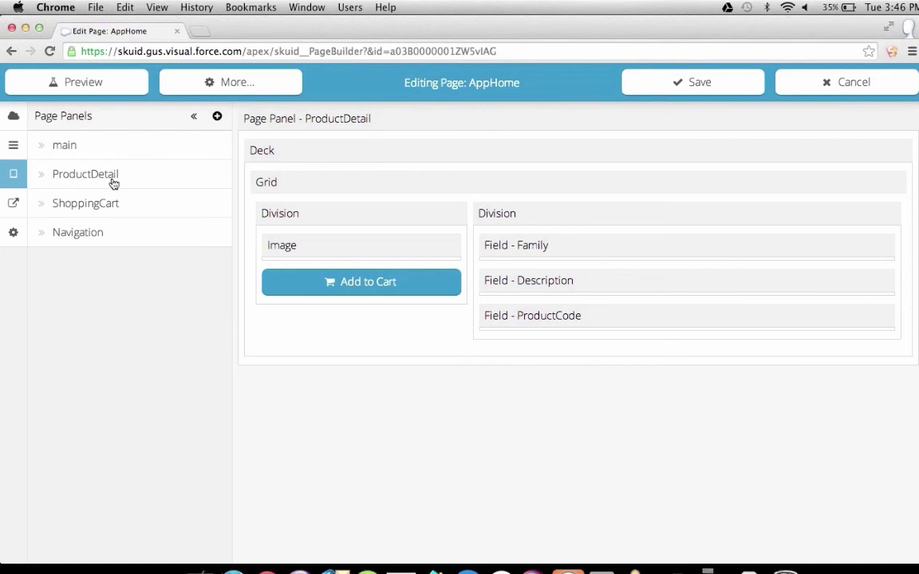
{"action": "left_click", "coordinate": [97, 205]}
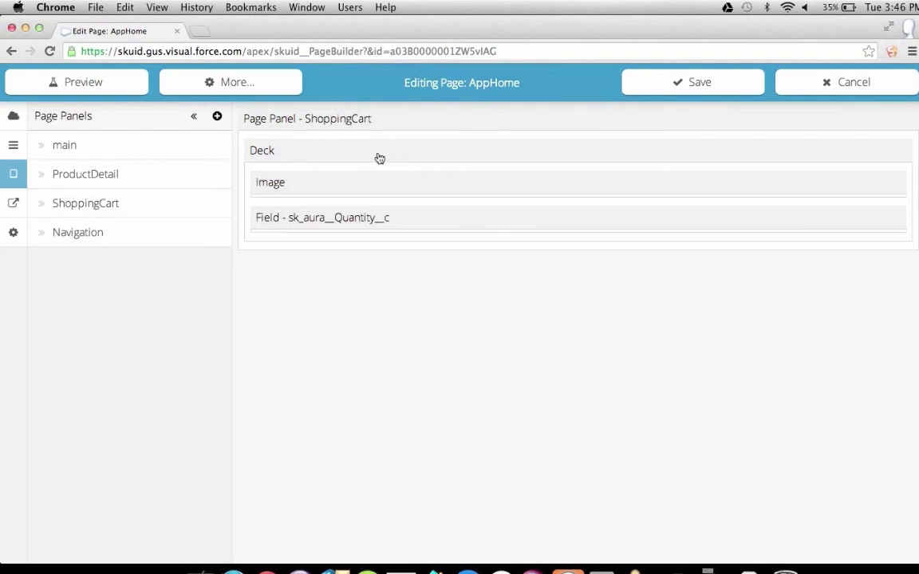
{"action": "left_click", "coordinate": [379, 157]}
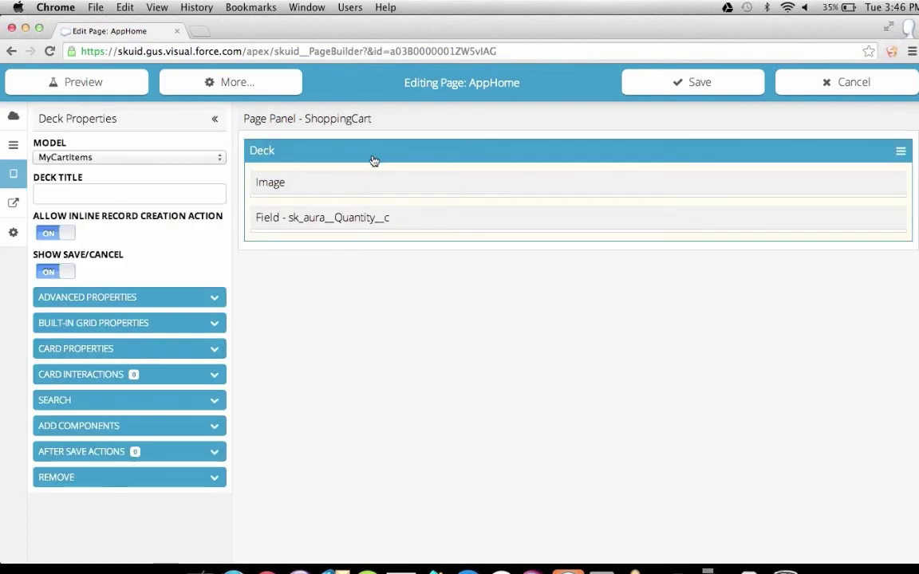
{"action": "left_click", "coordinate": [159, 324]}
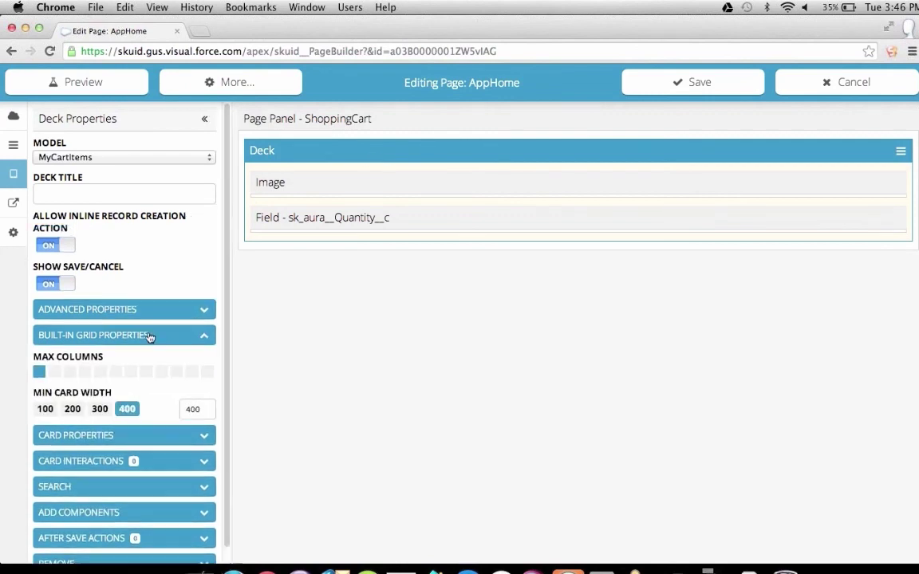
{"action": "left_click", "coordinate": [86, 374]}
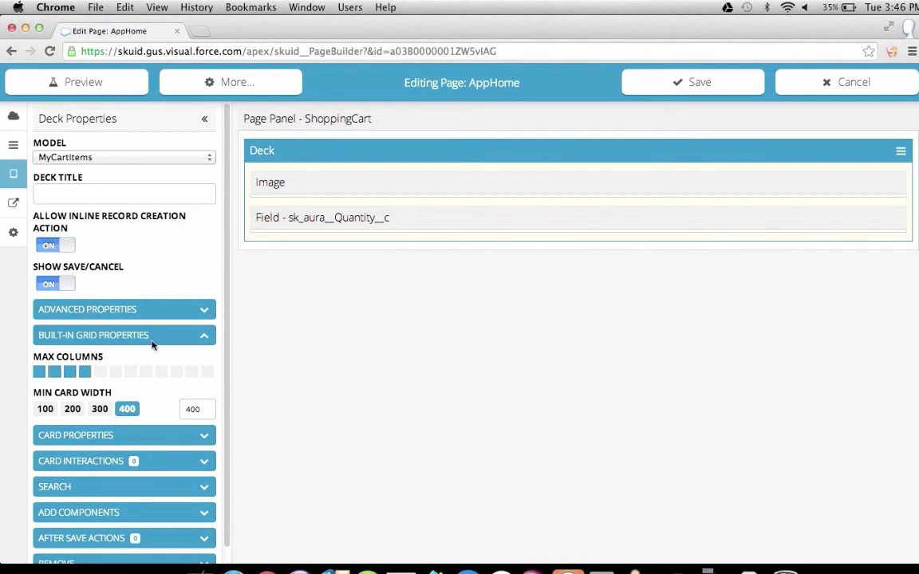
{"action": "left_click", "coordinate": [681, 85]}
Step: Preview the page and test Add to Cart from the Red Sox Jersey product detail popup, closing it when done
{"action": "left_click", "coordinate": [116, 82]}
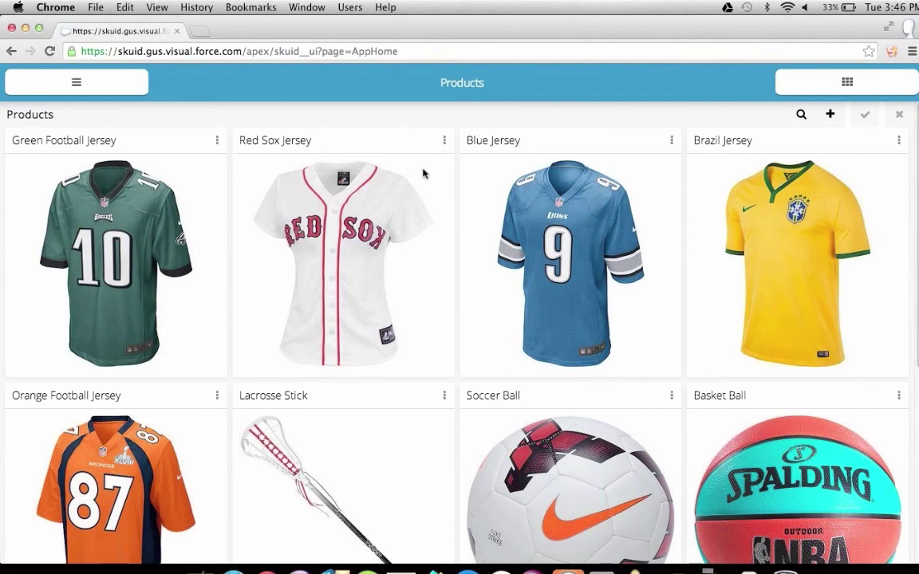
{"action": "left_click", "coordinate": [423, 173]}
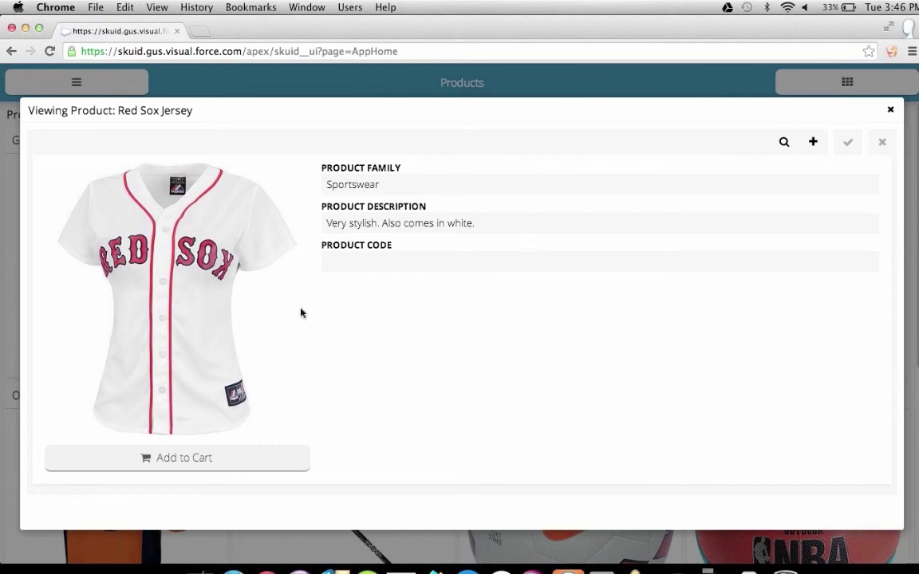
{"action": "left_click", "coordinate": [202, 465]}
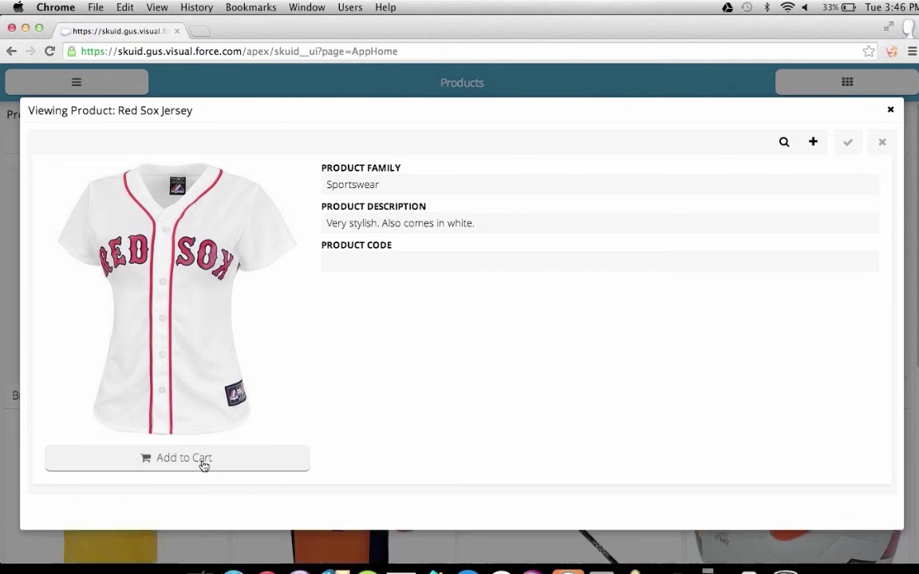
{"action": "left_click", "coordinate": [889, 113]}
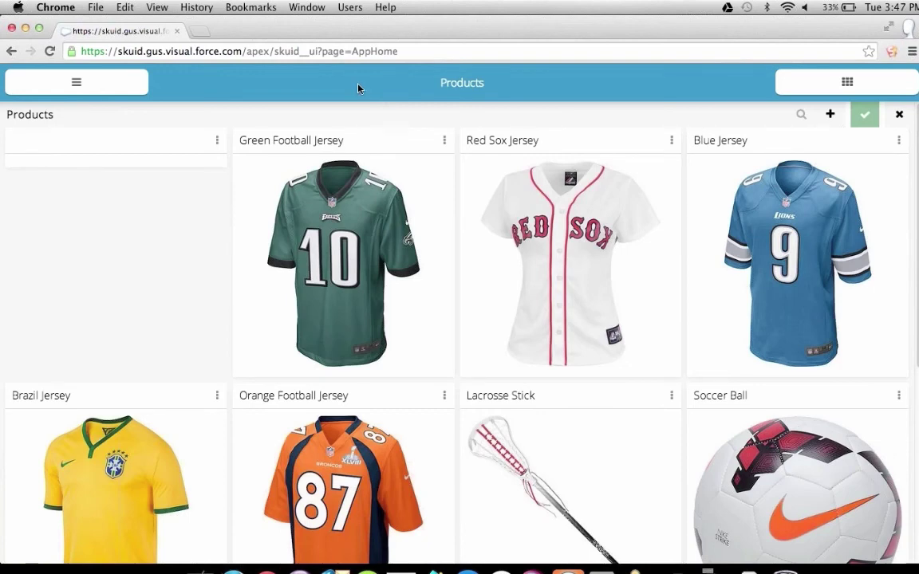
Step: Return to editing the AppHome page, discarding the preview's unsaved changes, and add an in-line CSS resource
{"action": "left_click", "coordinate": [194, 85]}
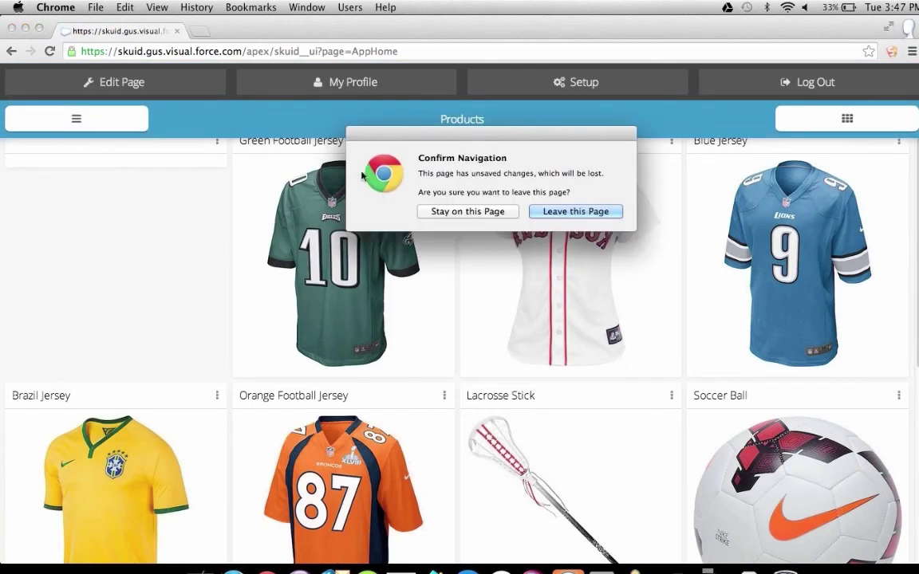
{"action": "key", "text": "Return"}
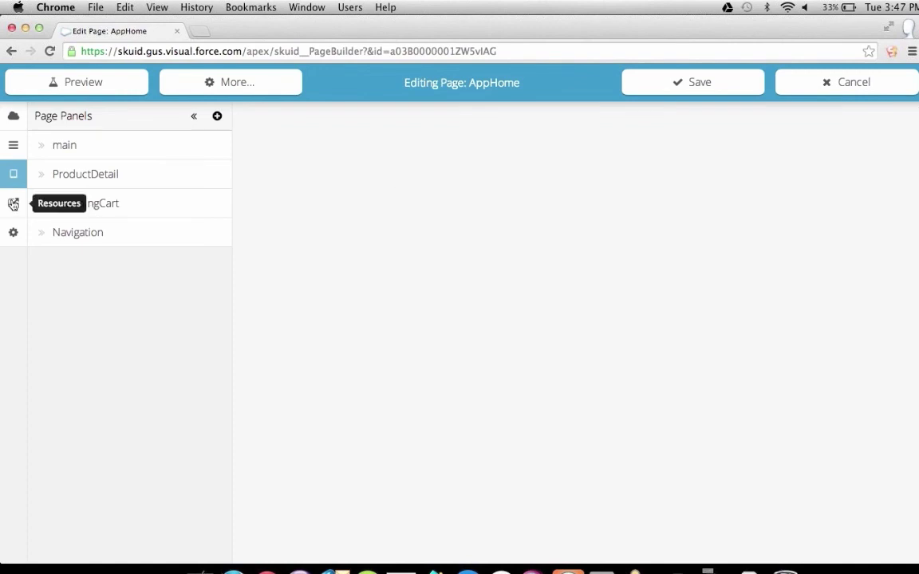
{"action": "left_click", "coordinate": [13, 204]}
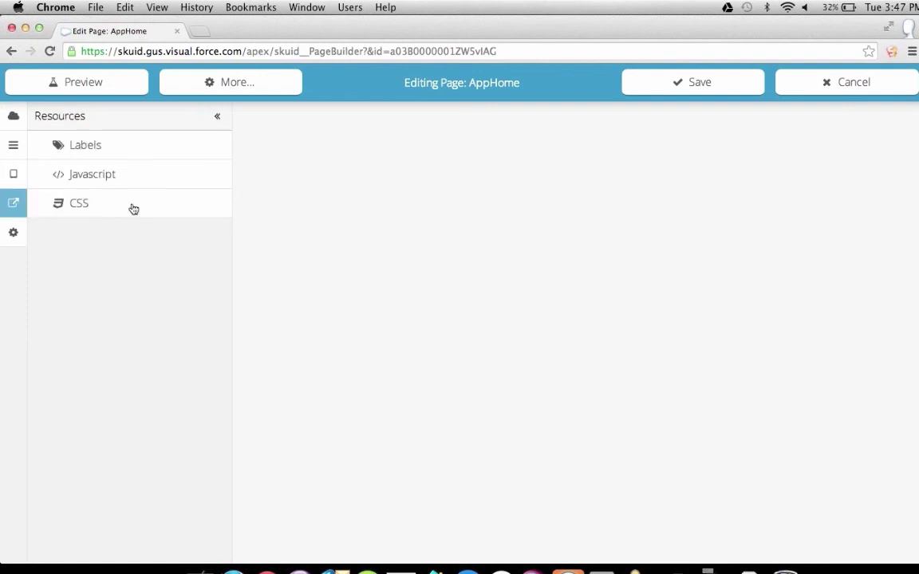
{"action": "mouse_move", "coordinate": [133, 208]}
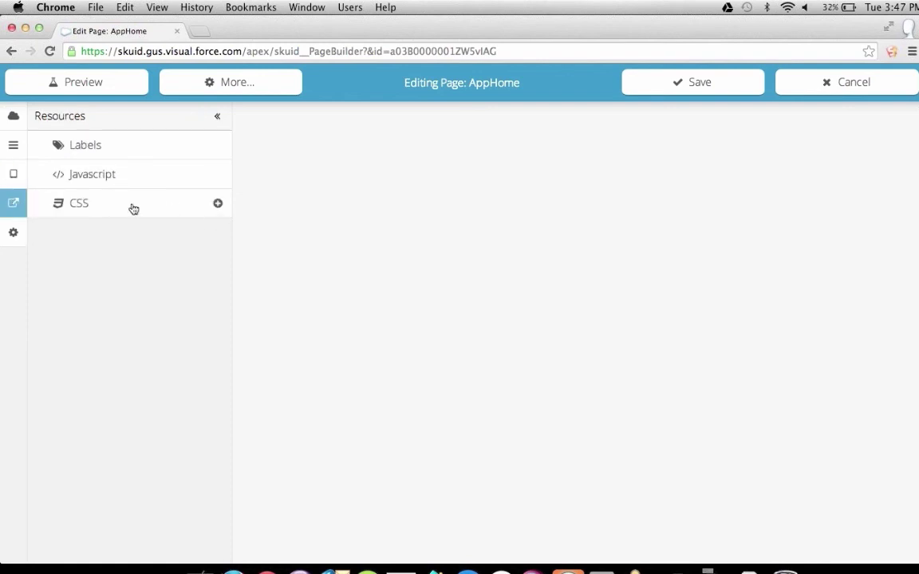
{"action": "left_click", "coordinate": [218, 205]}
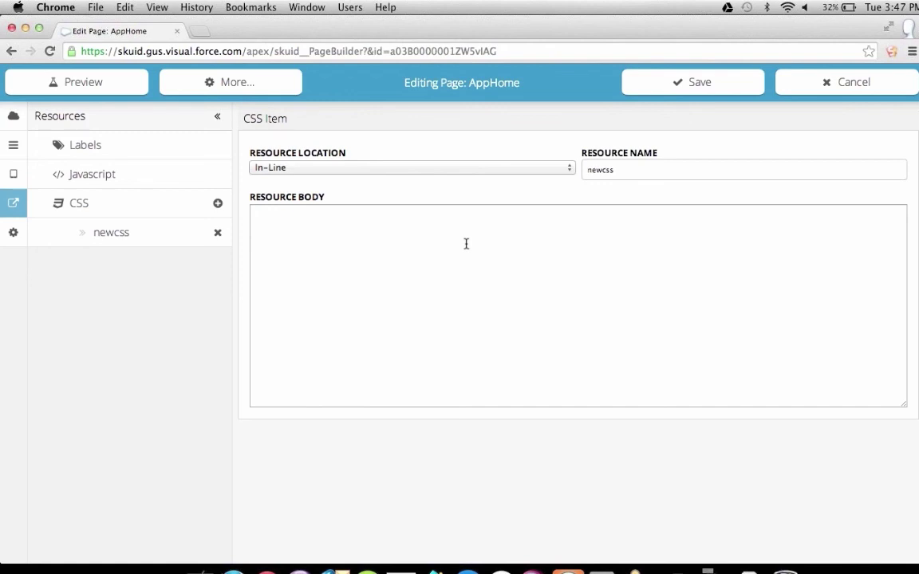
{"action": "left_click", "coordinate": [390, 167]}
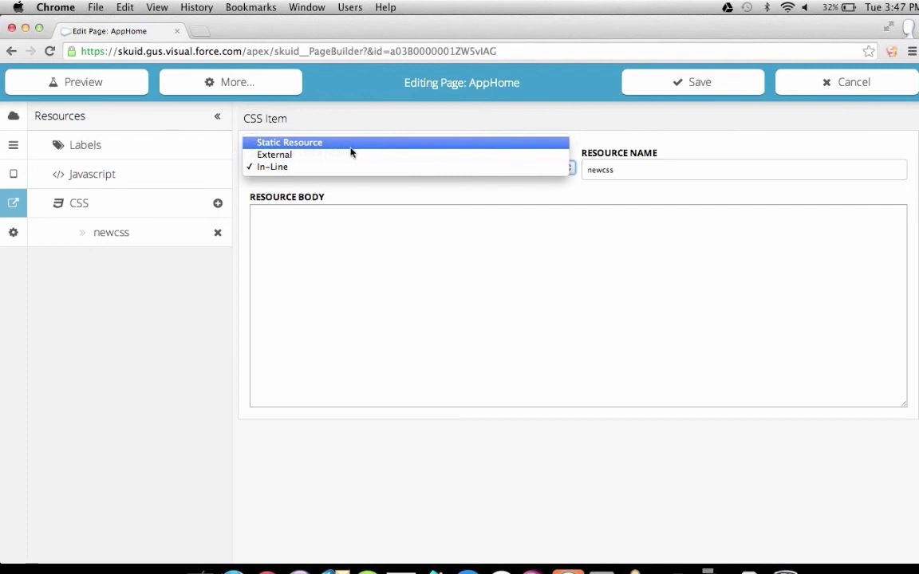
{"action": "left_click", "coordinate": [428, 242]}
Step: Write a CSS rule for .sm-headerarea in the resource body that sets background-color to black
{"action": "left_click", "coordinate": [394, 221]}
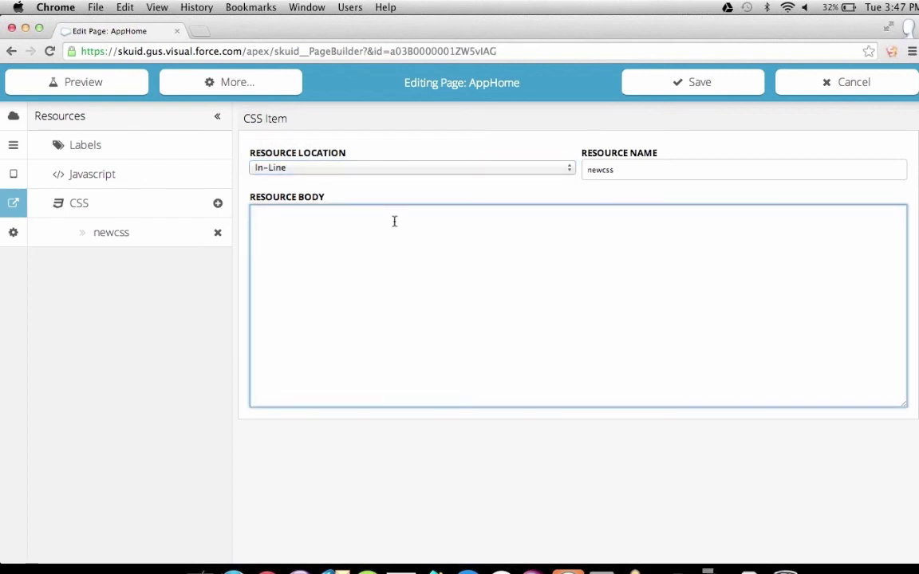
{"action": "type", "text": ".sm-headerarea {"}
{"action": "key", "text": "Return"}
{"action": "type", "text": "background-color:"}
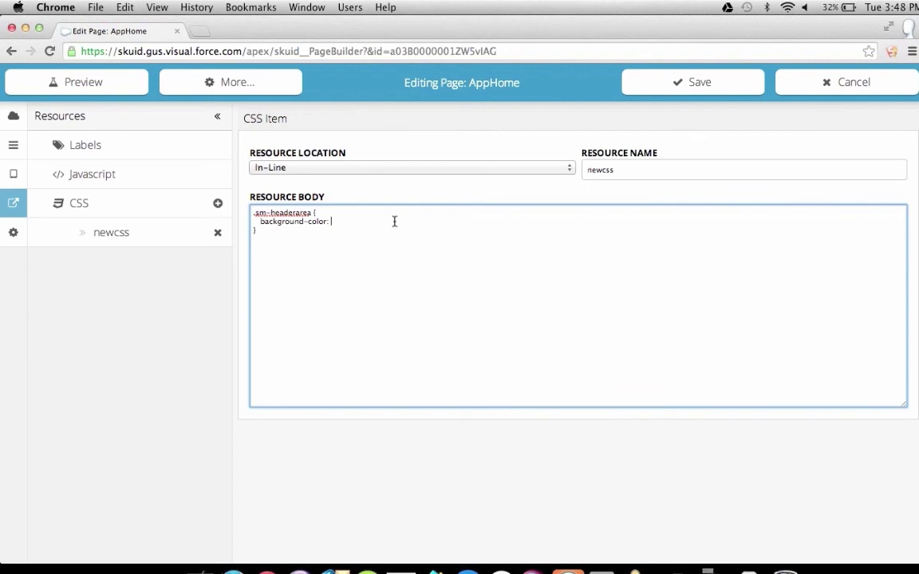
{"action": "type", "text": "black;"}
Step: Add a CSS rule for .sm-headerwrapper .sm-title with color white and font-size 1.2em below the first rule
{"action": "key", "text": "Down"}
{"action": "key", "text": "Return"}
{"action": "key", "text": "Return"}
{"action": "type", "text": ".sm"}
{"action": "type", "text": "-headerwrapper"}
{"action": "type", "text": " .sm-"}
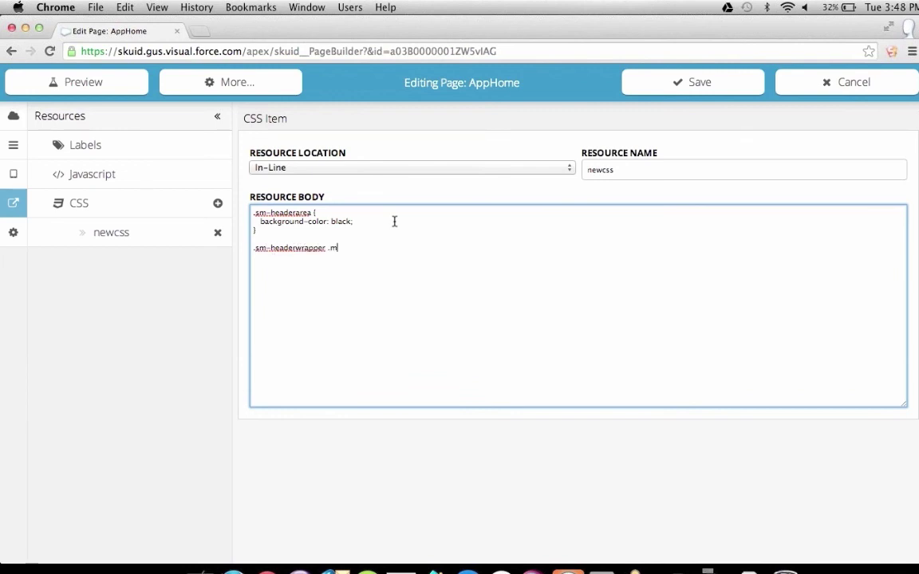
{"action": "type", "text": "title {"}
{"action": "key", "text": "Return"}
{"action": "type", "text": "color: white;"}
{"action": "key", "text": "Return"}
{"action": "type", "text": "font"}
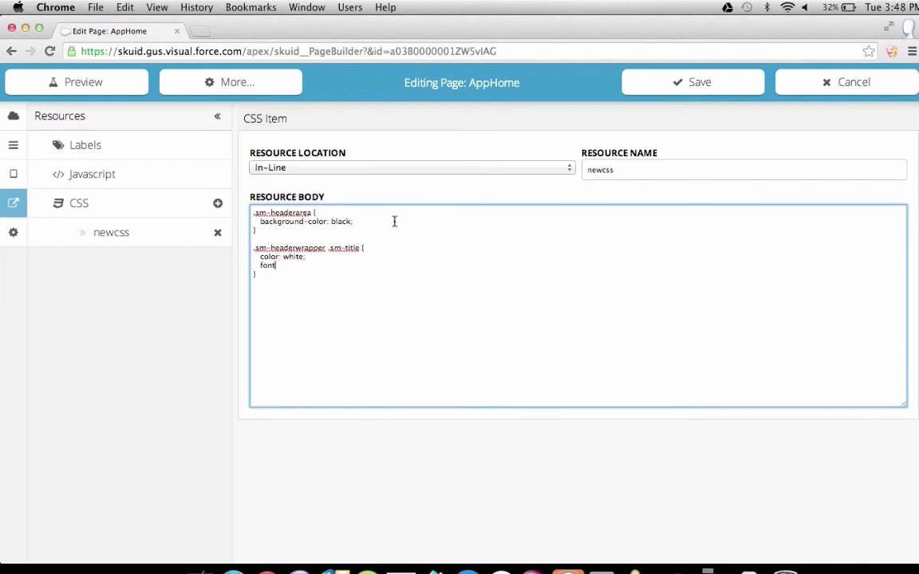
{"action": "type", "text": "-size: 1.2em;"}
Step: Save the page, then preview the restyled header and show the navigation panel
{"action": "left_click", "coordinate": [683, 88]}
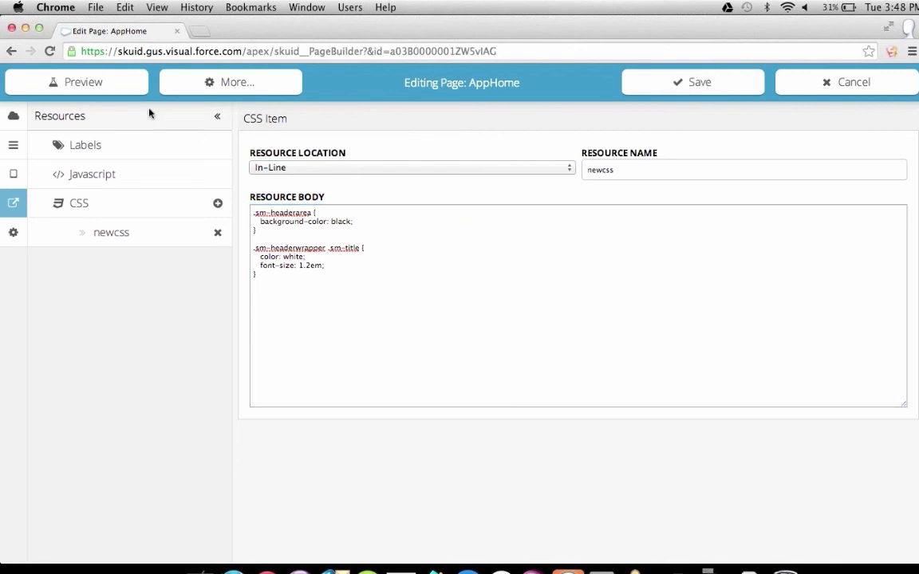
{"action": "left_click", "coordinate": [125, 83]}
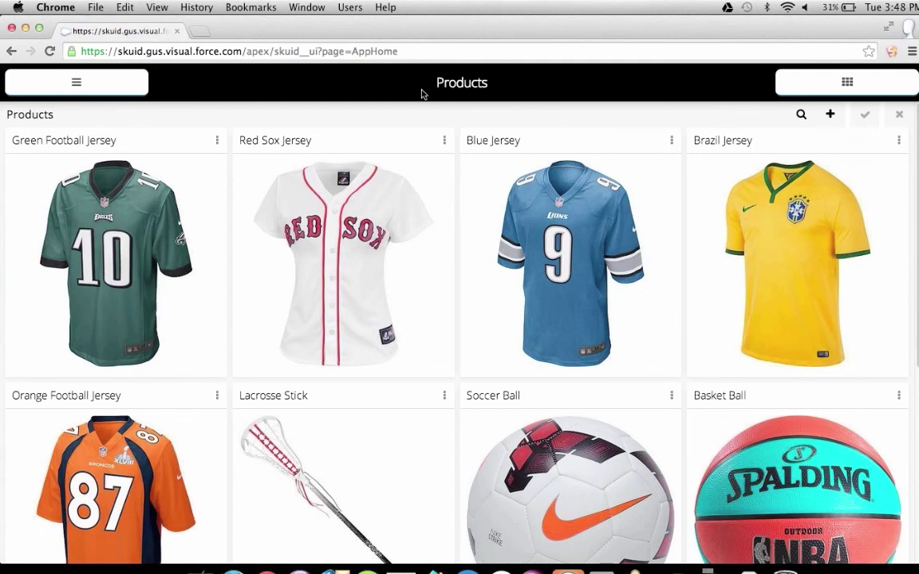
{"action": "left_click", "coordinate": [94, 83]}
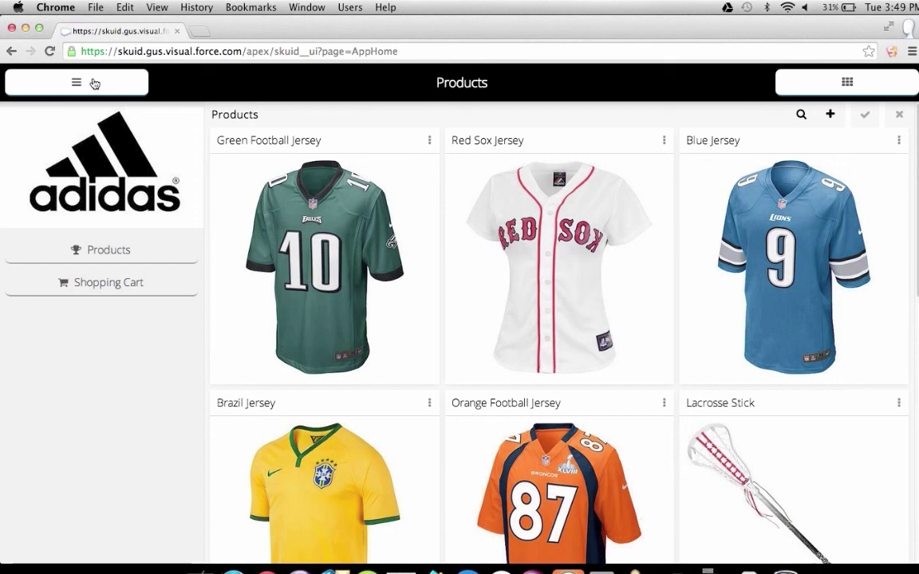
Step: Reopen the AppHome page for editing and create a model named Stores on the sk_aura__Store__c object
{"action": "double_click", "coordinate": [332, 90]}
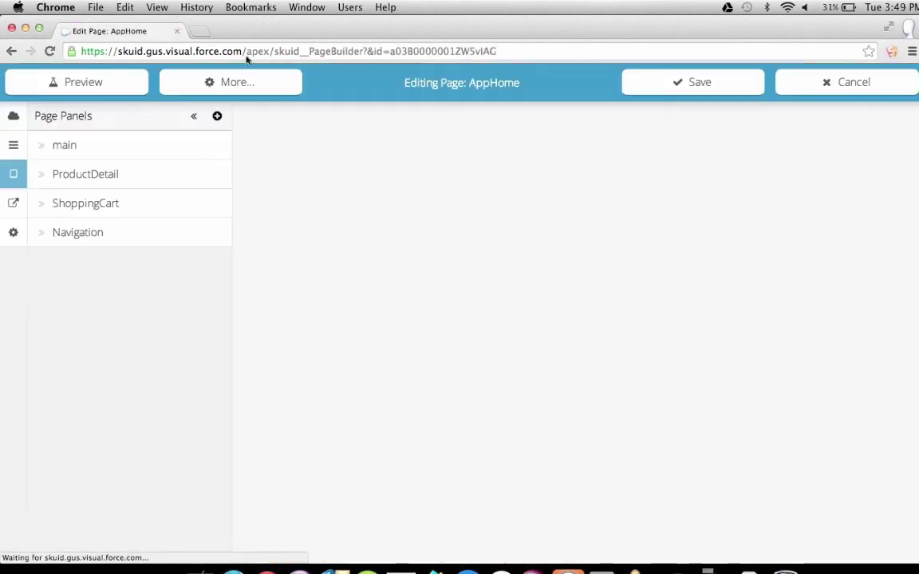
{"action": "left_click", "coordinate": [16, 119]}
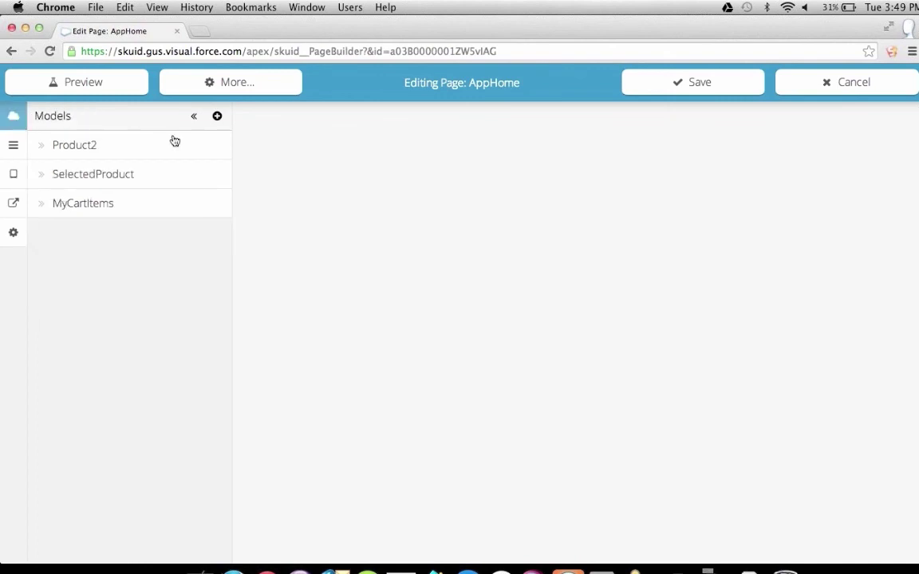
{"action": "left_click", "coordinate": [217, 117]}
{"action": "double_click", "coordinate": [135, 189]}
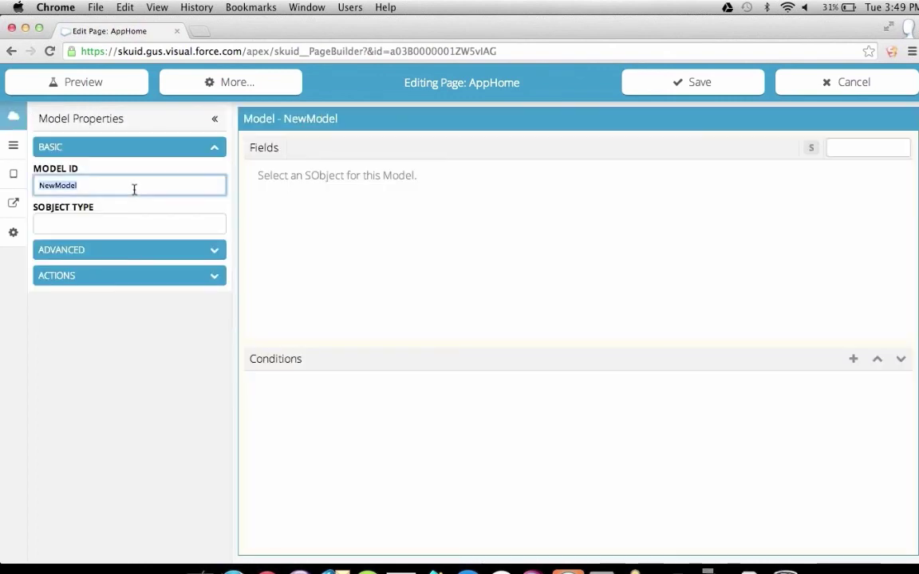
{"action": "type", "text": "Stores"}
{"action": "key", "text": "Tab"}
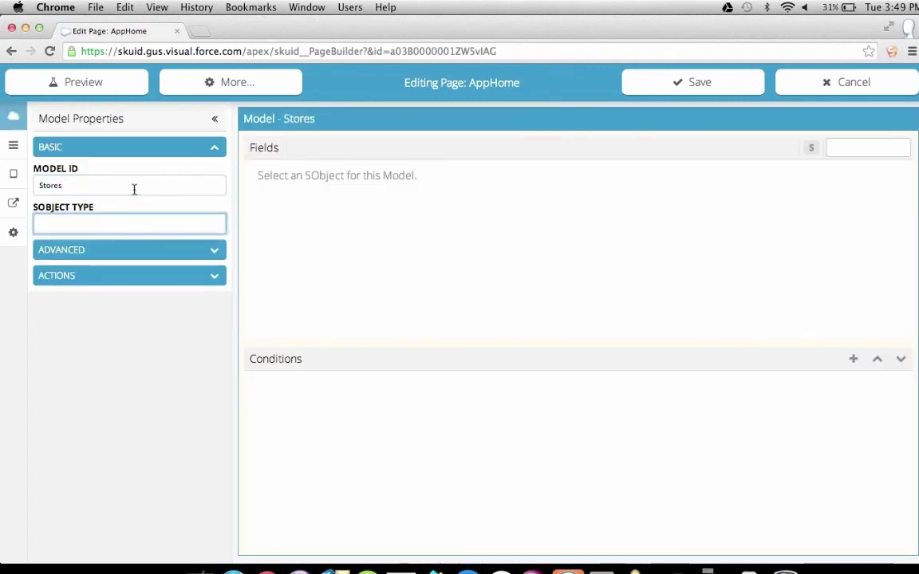
{"action": "type", "text": "Store"}
{"action": "left_click", "coordinate": [148, 256]}
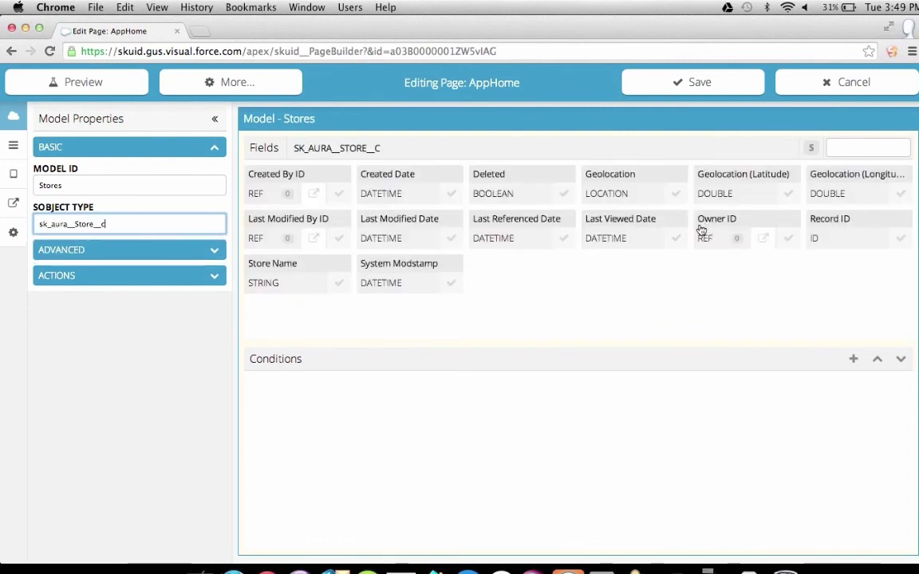
Step: Include the Store Name and Geolocation fields in the Stores model and save the page
{"action": "left_click", "coordinate": [337, 284]}
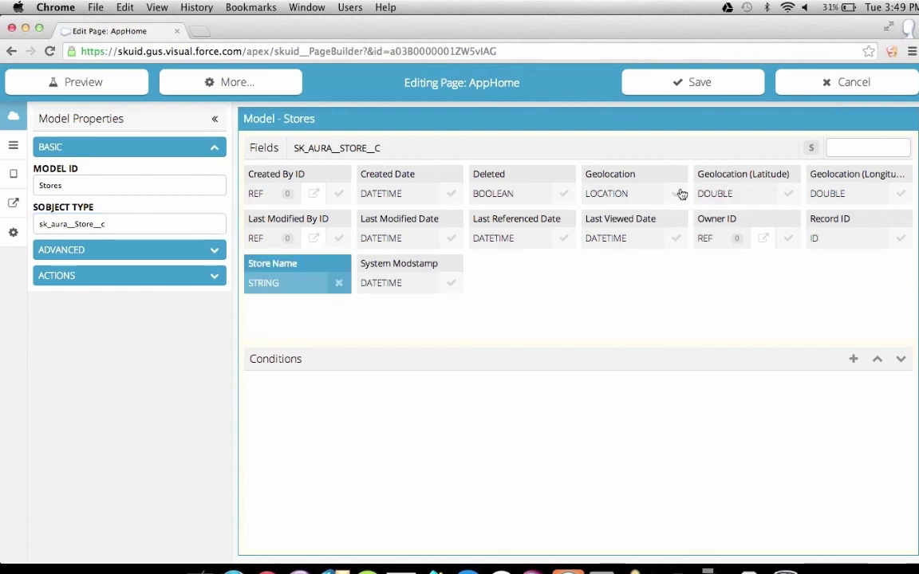
{"action": "left_click", "coordinate": [604, 175]}
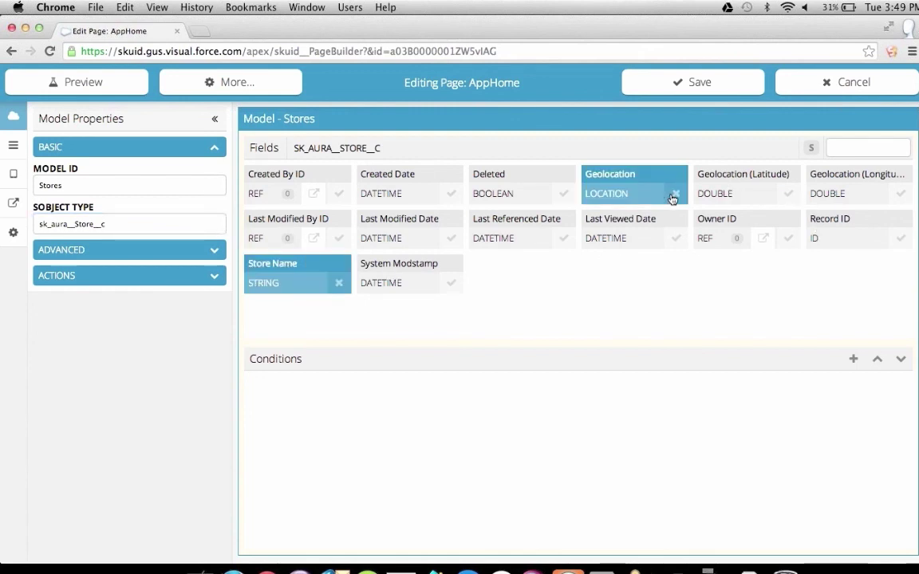
{"action": "left_click", "coordinate": [646, 90]}
Step: Add a JavaScript resource with location External and name it Google Maps API
{"action": "left_click", "coordinate": [14, 207]}
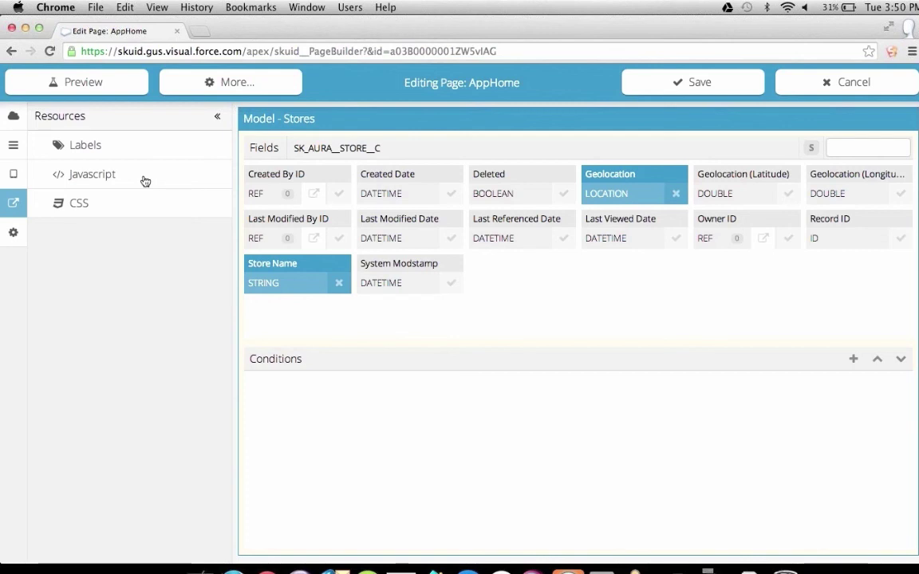
{"action": "mouse_move", "coordinate": [168, 180]}
{"action": "left_click", "coordinate": [217, 175]}
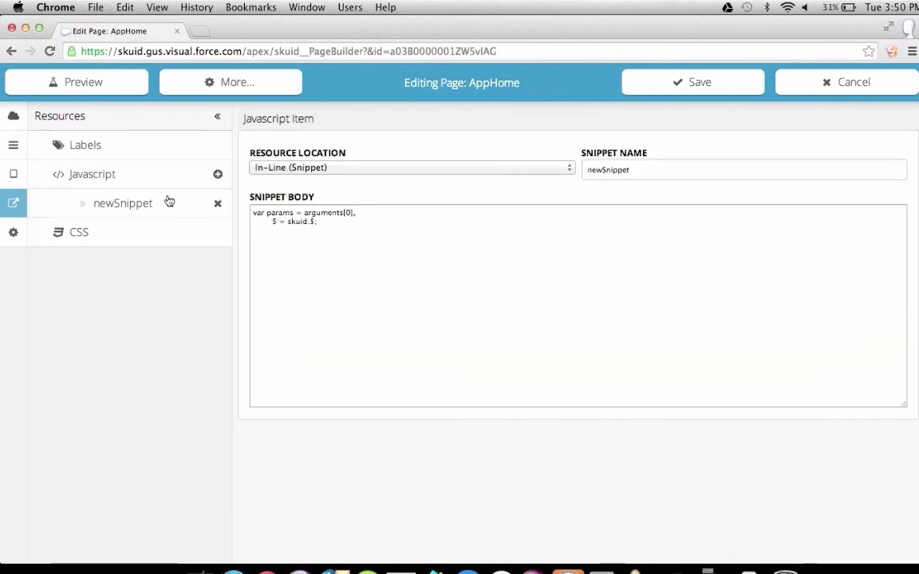
{"action": "left_click", "coordinate": [359, 169]}
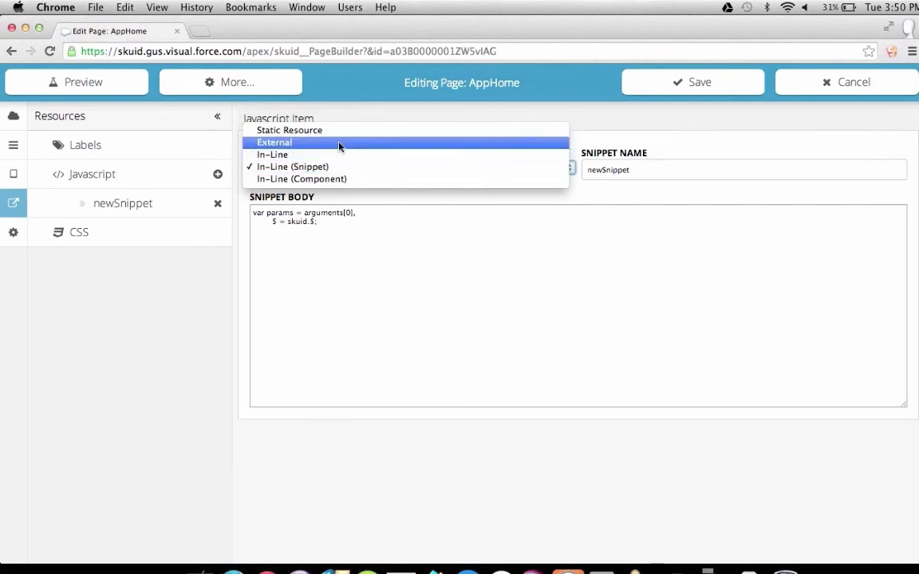
{"action": "left_click", "coordinate": [339, 143]}
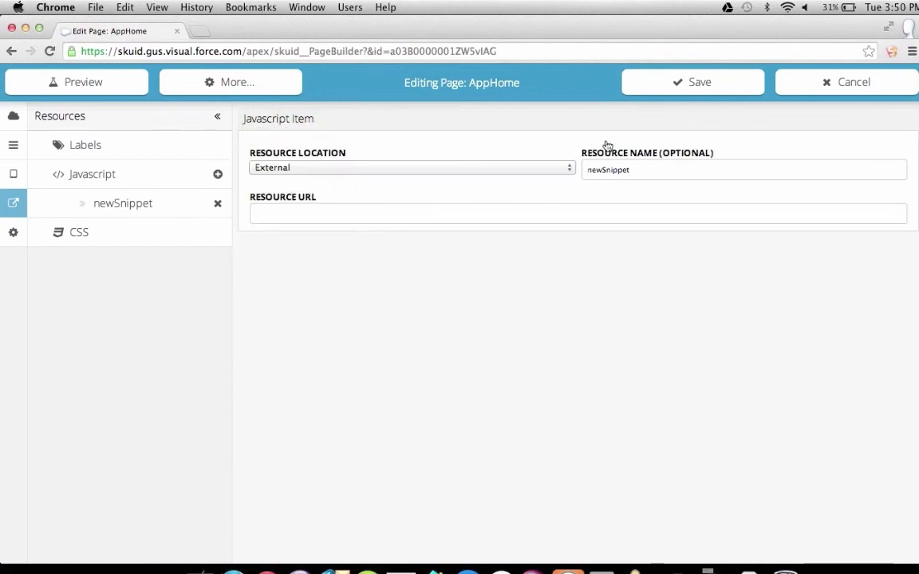
{"action": "double_click", "coordinate": [644, 177]}
{"action": "type", "text": "Google "}
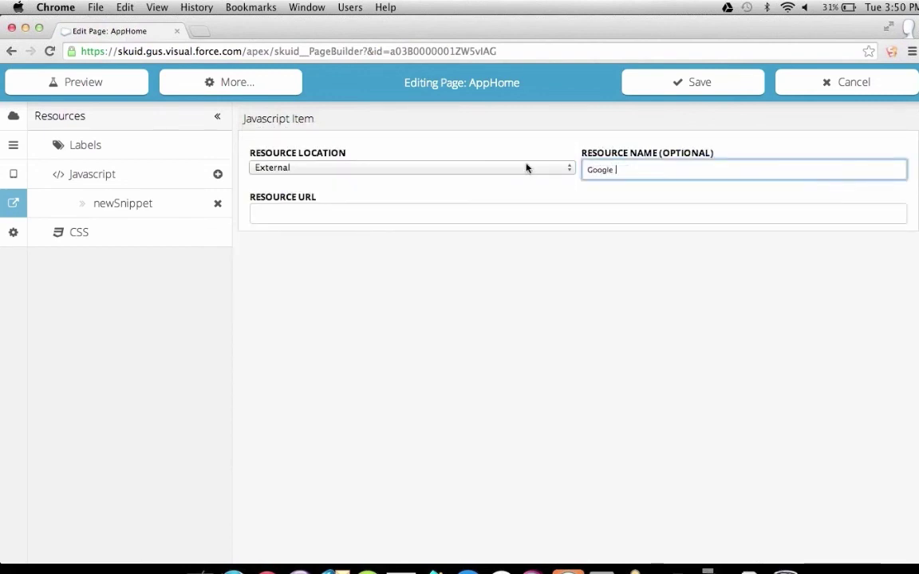
{"action": "type", "text": "Maps API"}
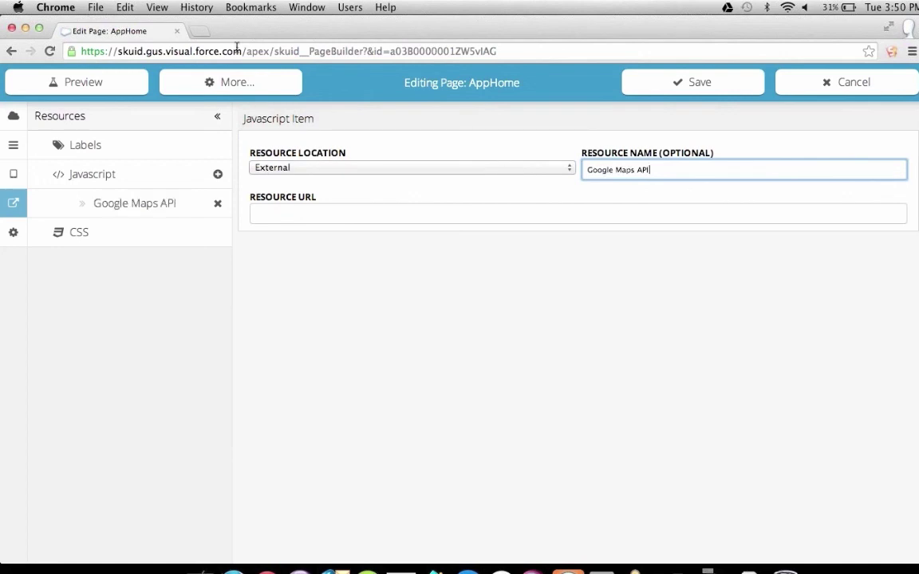
Step: Go to Salesforce Setup in a new browser tab and open HomePage from the Skuid pages list
{"action": "left_click", "coordinate": [344, 76]}
{"action": "mouse_move", "coordinate": [563, 107]}
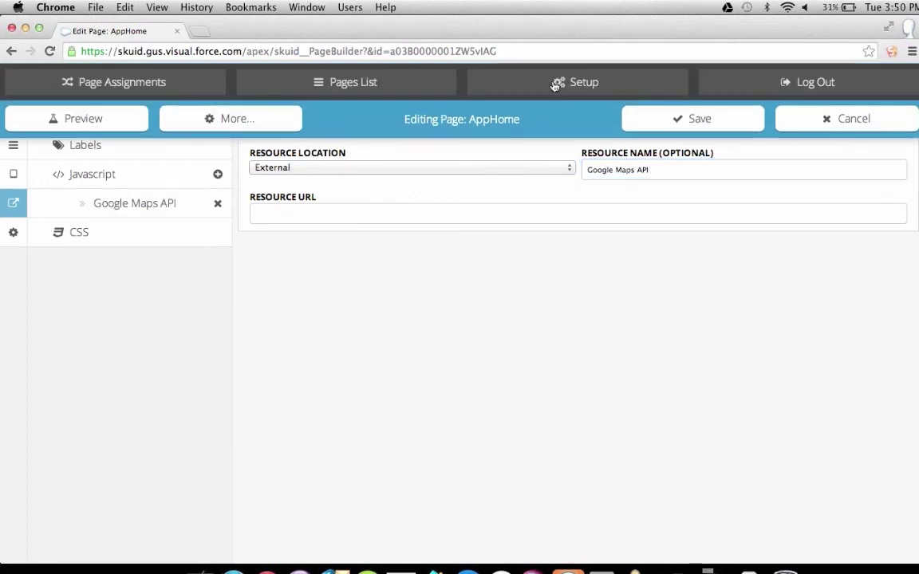
{"action": "left_click", "coordinate": [558, 81]}
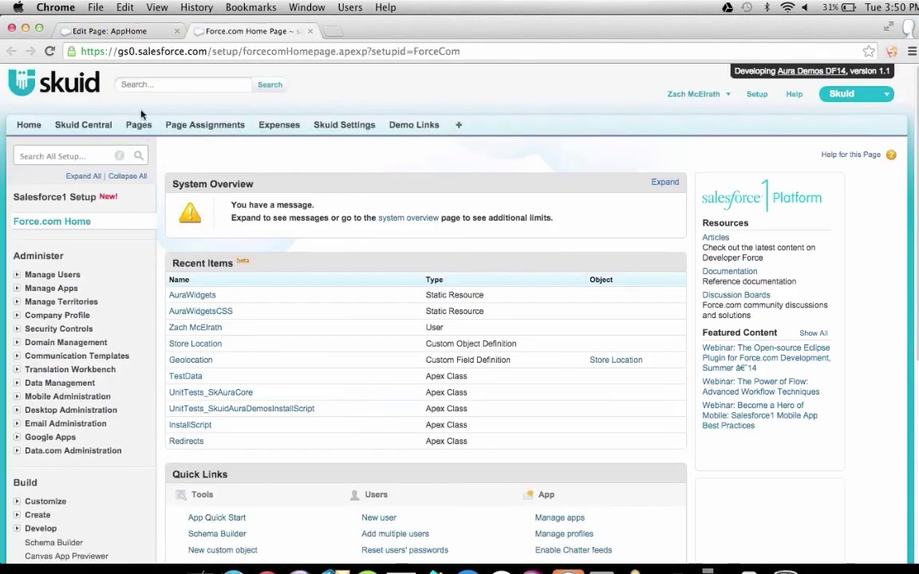
{"action": "left_click", "coordinate": [139, 125]}
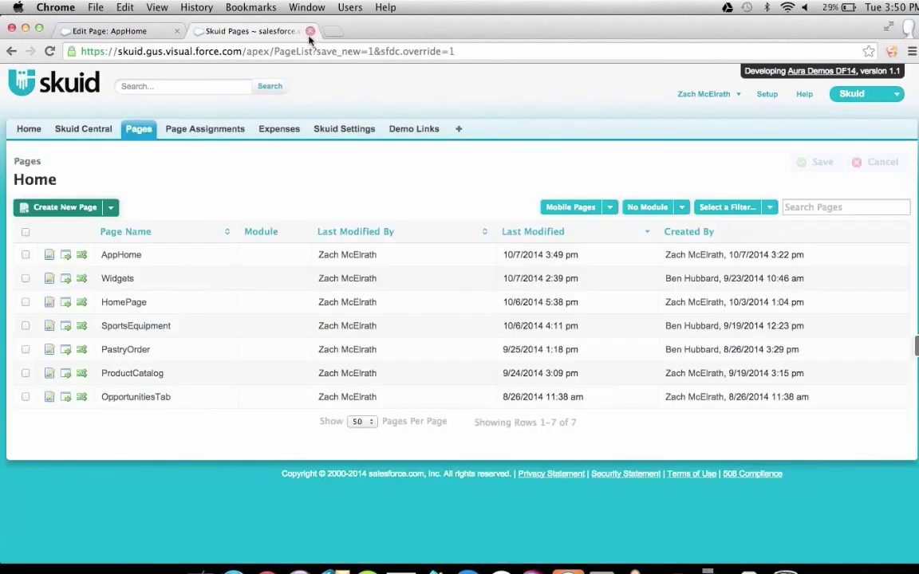
{"action": "left_click", "coordinate": [127, 302]}
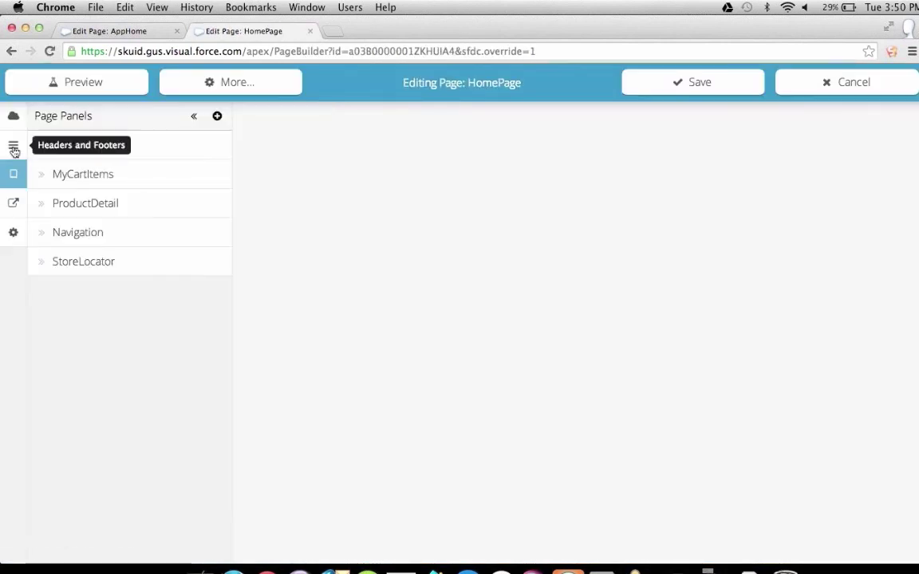
Step: Copy the resource URL of HomePage's maps api JavaScript resource
{"action": "left_click", "coordinate": [14, 204]}
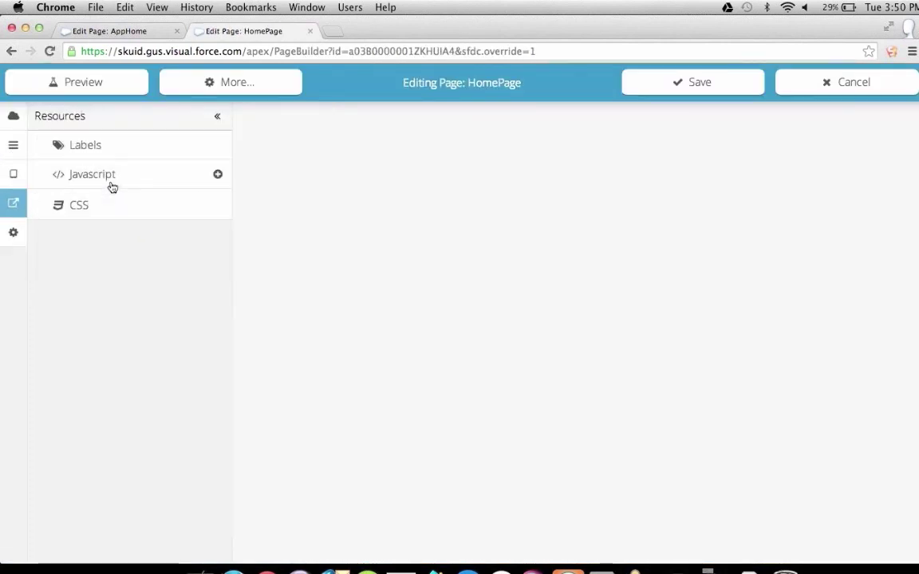
{"action": "left_click", "coordinate": [113, 182]}
{"action": "left_click", "coordinate": [144, 206]}
{"action": "left_click", "coordinate": [488, 215]}
{"action": "key", "text": "super+a"}
{"action": "key", "text": "super+c"}
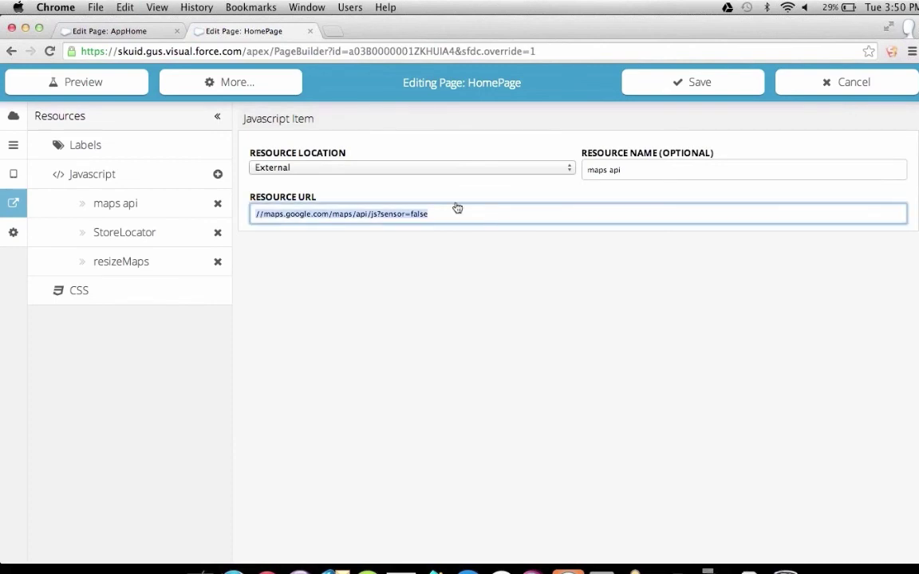
Step: Back in the AppHome editor, paste //maps.google.com/maps/api/js?sensor=false as the Google Maps API resource URL
{"action": "left_click", "coordinate": [134, 31]}
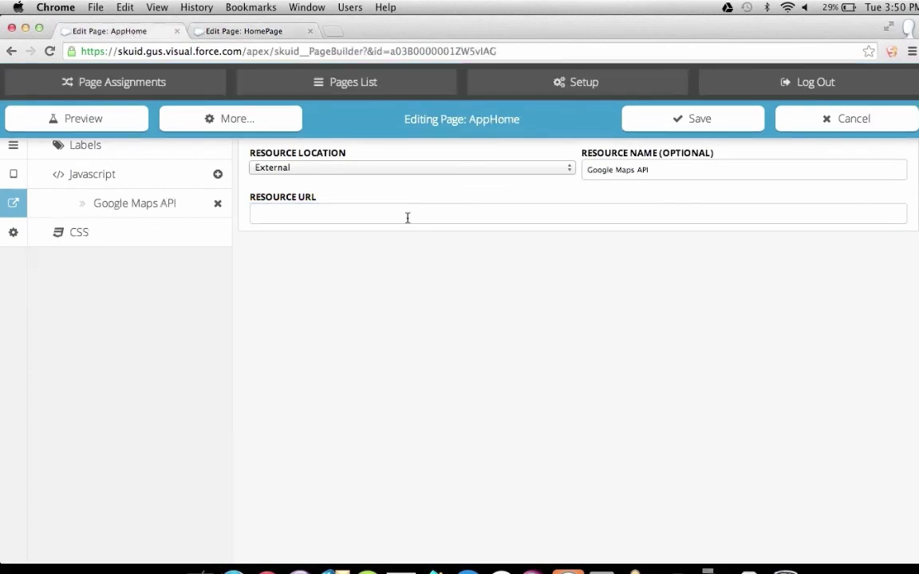
{"action": "left_click", "coordinate": [385, 213]}
{"action": "key", "text": "super+v"}
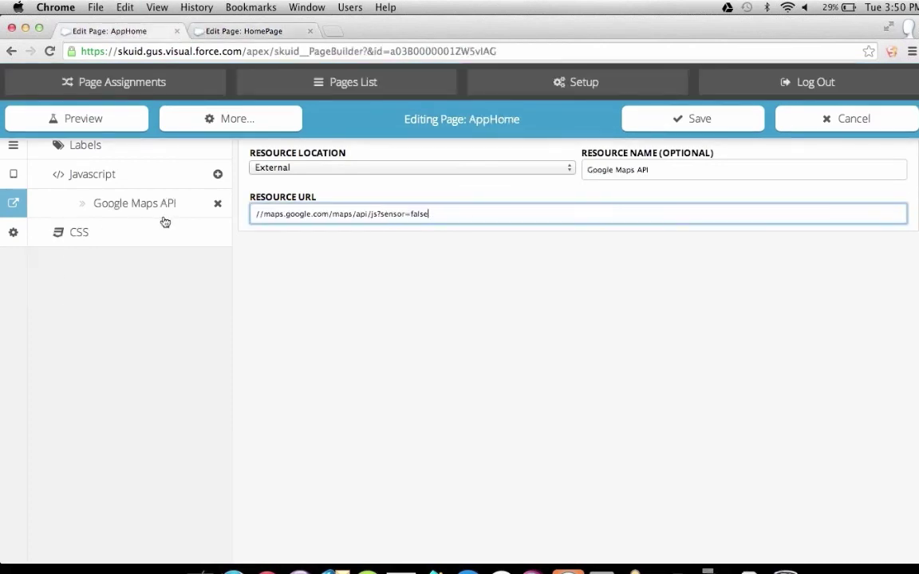
Step: Add a second JavaScript resource with location In-Line (Component) and name the component StoreLocator
{"action": "left_click", "coordinate": [219, 177]}
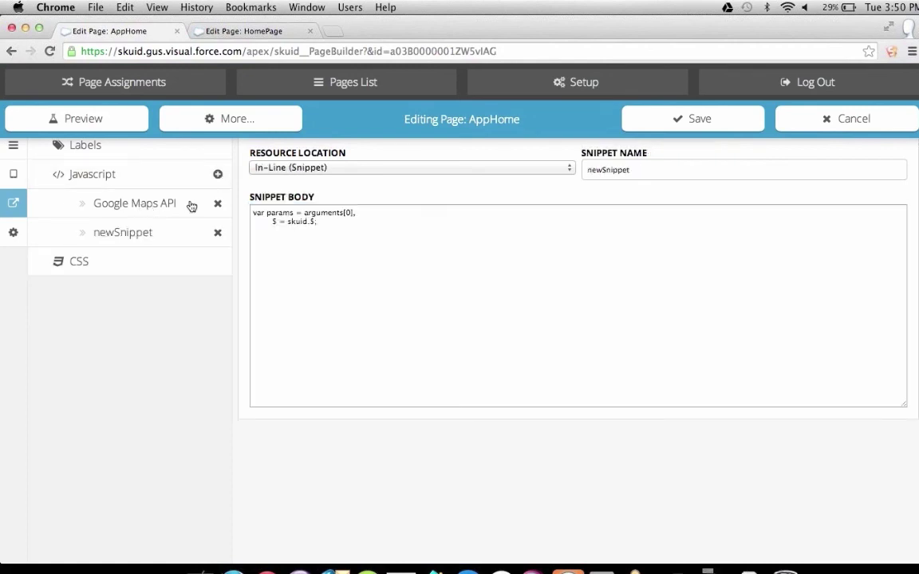
{"action": "left_click", "coordinate": [356, 168]}
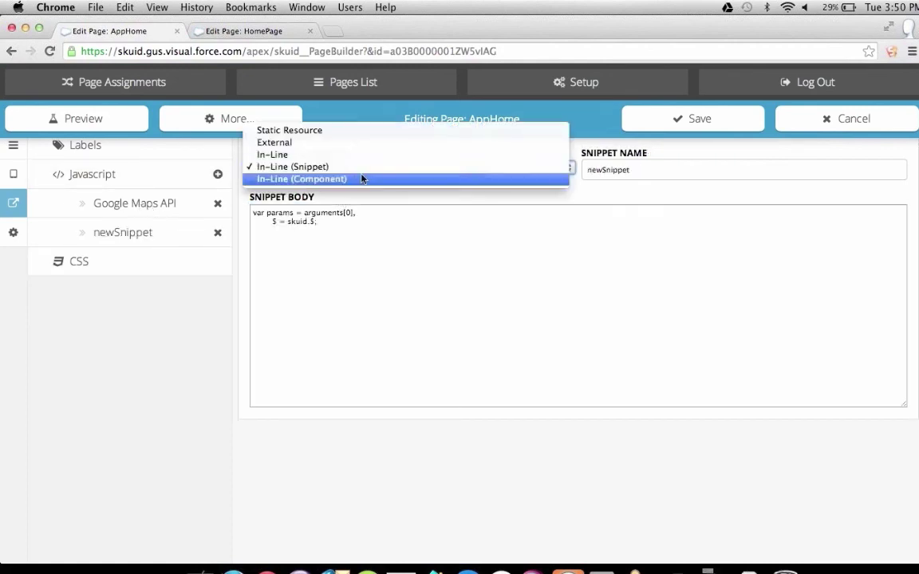
{"action": "left_click", "coordinate": [365, 179]}
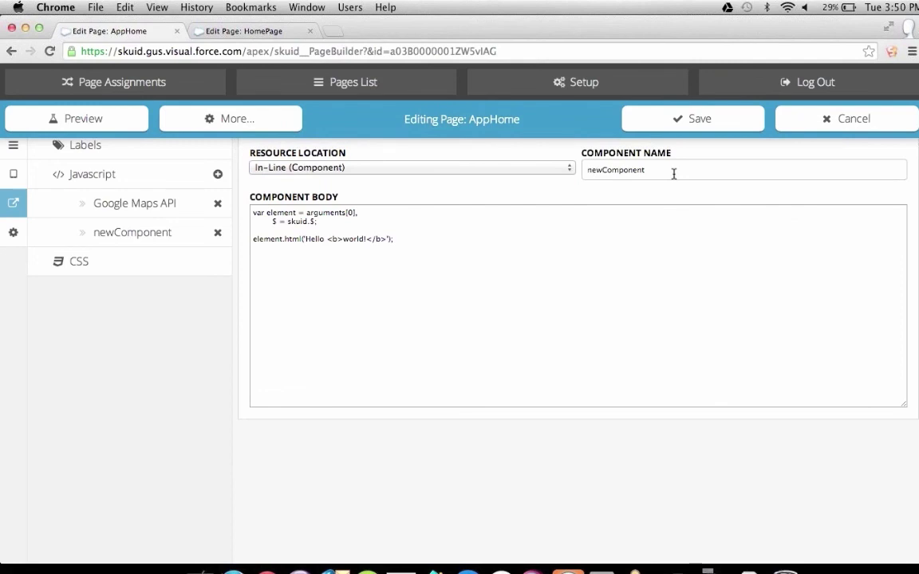
{"action": "double_click", "coordinate": [674, 174]}
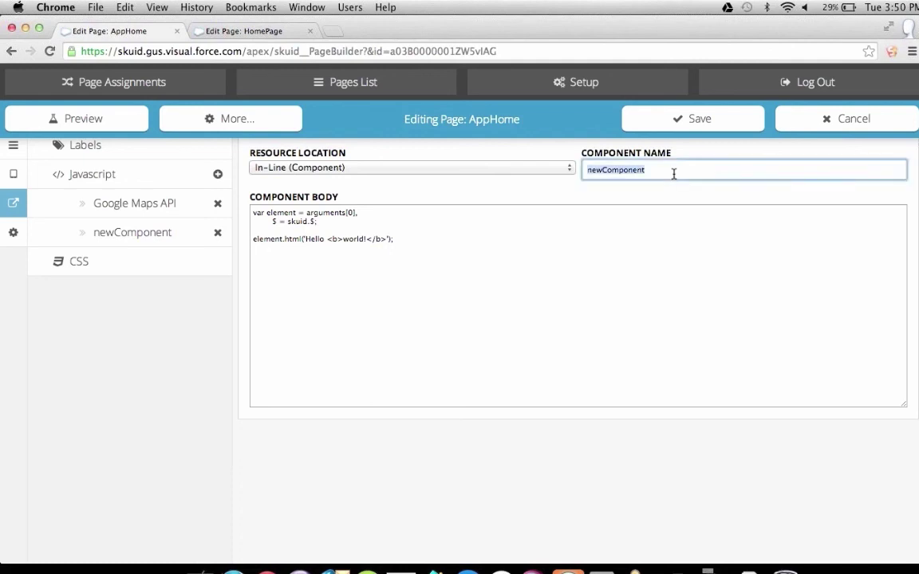
{"action": "type", "text": "StoreLocator"}
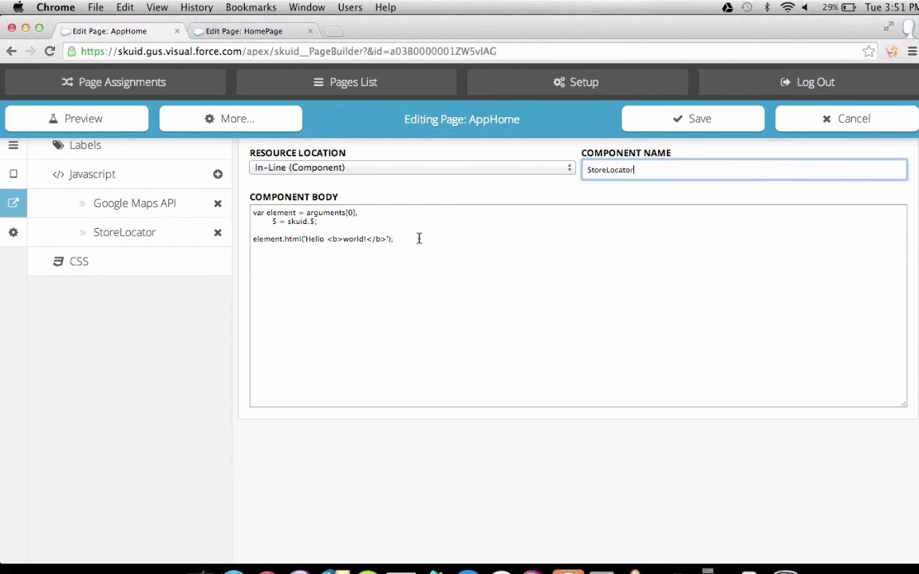
Step: Replace the default StoreLocator component body with the full code copied from HomePage's StoreLocator component
{"action": "left_click_drag", "start_coordinate": [414, 237], "coordinate": [256, 209]}
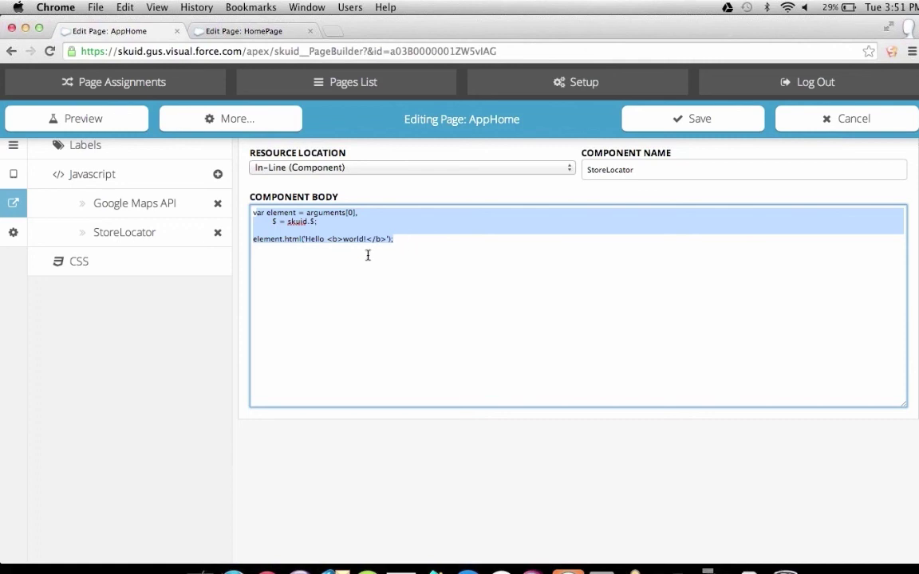
{"action": "left_click", "coordinate": [275, 30]}
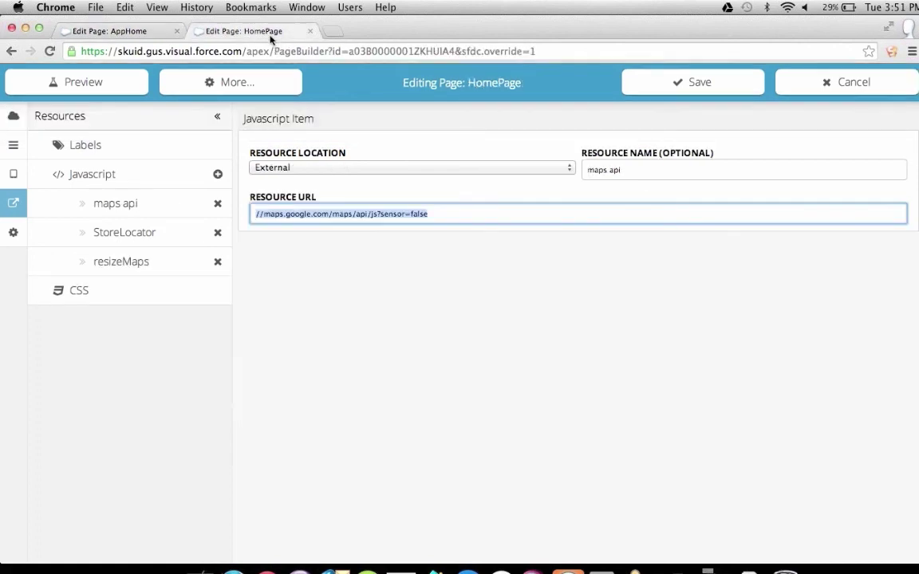
{"action": "left_click", "coordinate": [122, 237]}
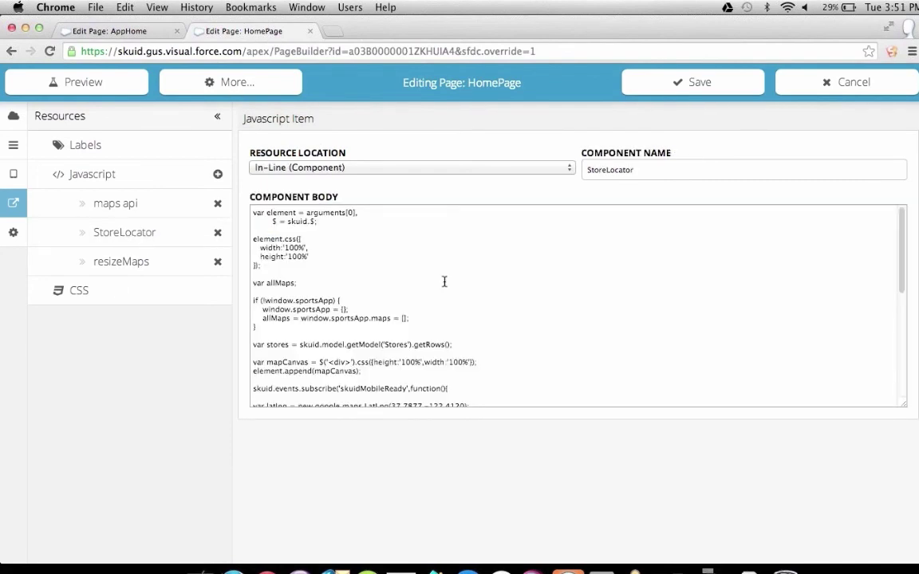
{"action": "key", "text": "super+a"}
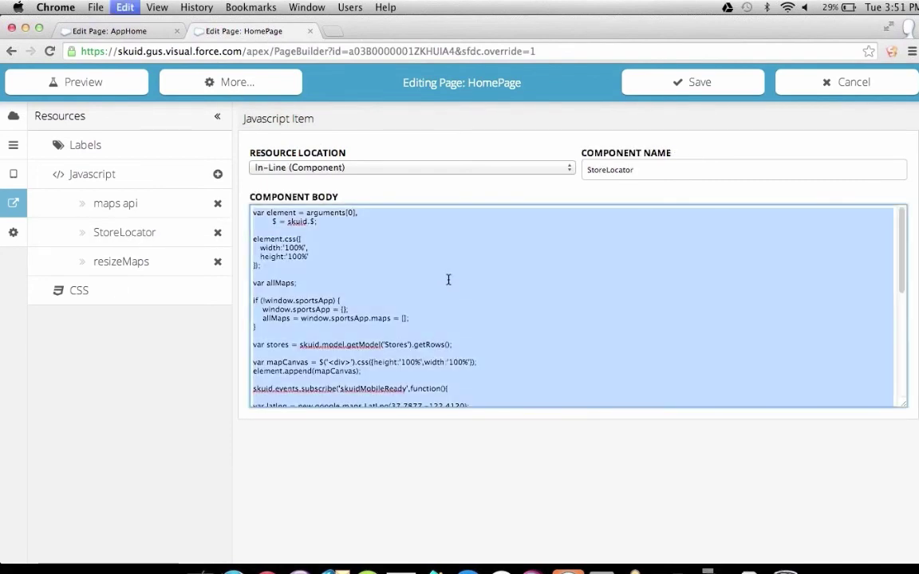
{"action": "left_click", "coordinate": [123, 30]}
{"action": "key", "text": "super+v"}
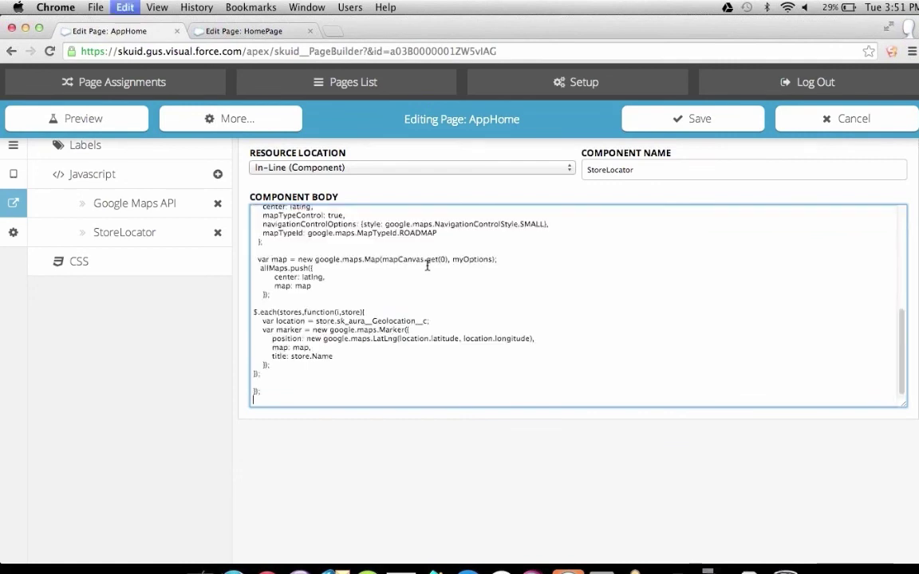
Step: Examine the first part of the StoreLocator code: element sizing, the allMaps variable, the Stores model rows and the map canvas
{"action": "scroll", "coordinate": [410, 254], "scroll_direction": "up", "scroll_amount": 10}
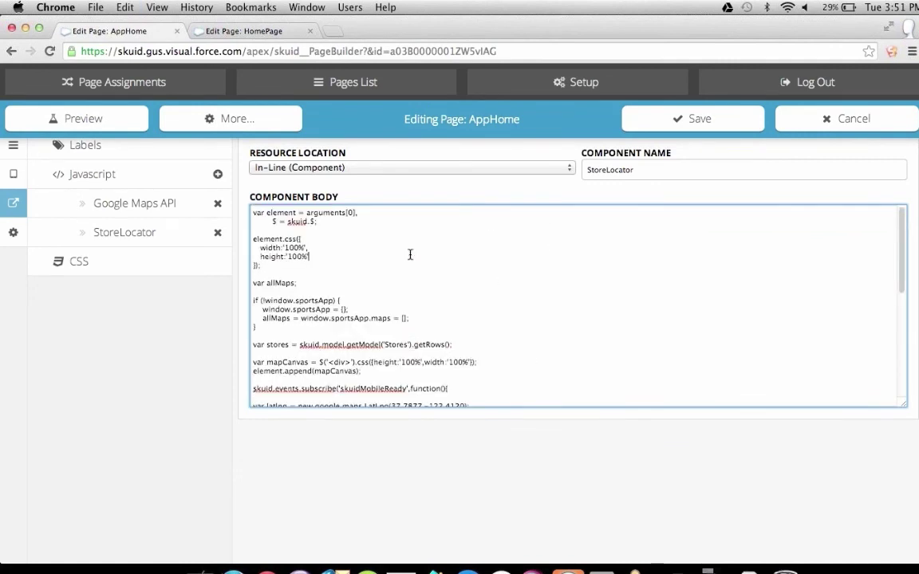
{"action": "left_click", "coordinate": [469, 259]}
{"action": "scroll", "coordinate": [509, 254], "scroll_direction": "down", "scroll_amount": 5}
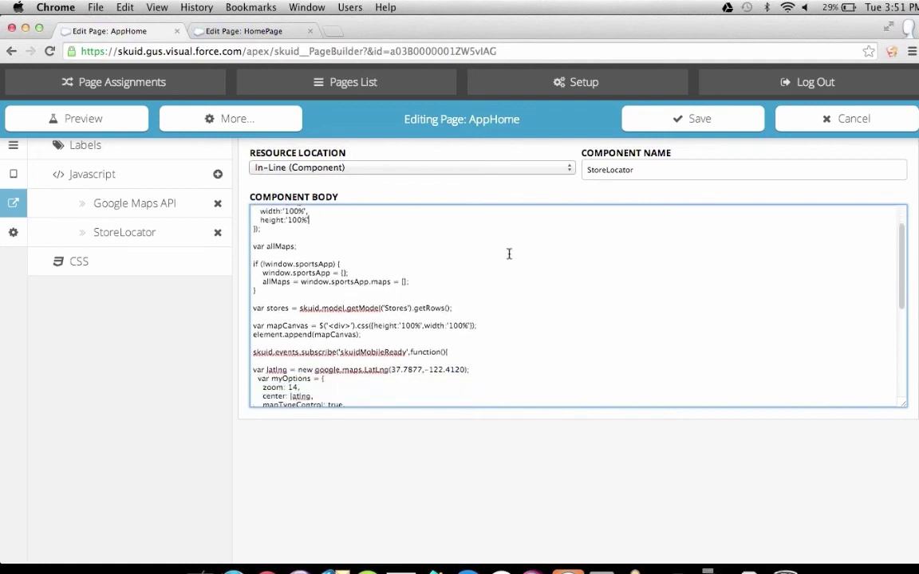
{"action": "scroll", "coordinate": [509, 254], "scroll_direction": "up", "scroll_amount": 1}
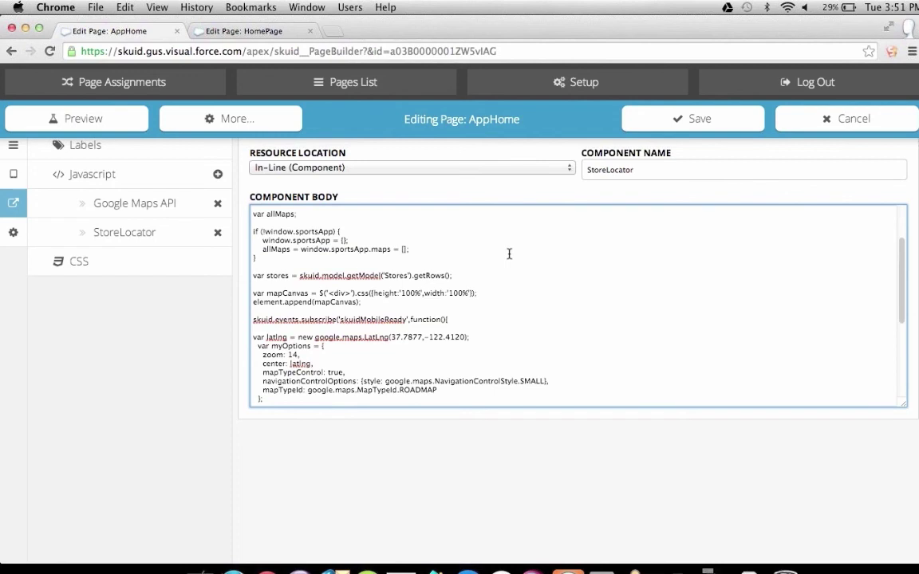
{"action": "scroll", "coordinate": [509, 253], "scroll_direction": "down", "scroll_amount": 4}
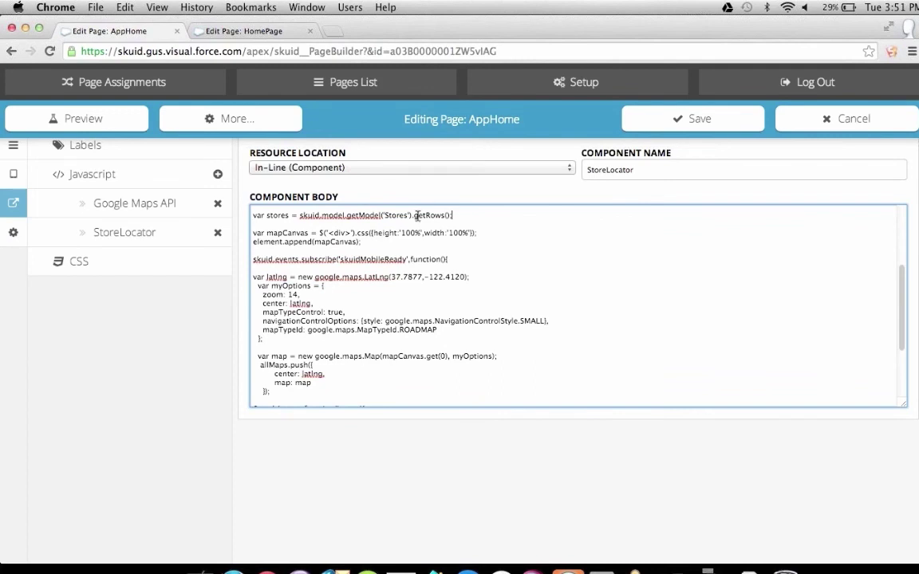
{"action": "double_click", "coordinate": [321, 216]}
{"action": "key", "text": "alt+Right"}
{"action": "key", "text": "alt+Right"}
{"action": "left_click", "coordinate": [370, 244]}
{"action": "triple_click", "coordinate": [371, 244]}
{"action": "left_click", "coordinate": [371, 244]}
{"action": "scroll", "coordinate": [305, 270], "scroll_direction": "down", "scroll_amount": 1}
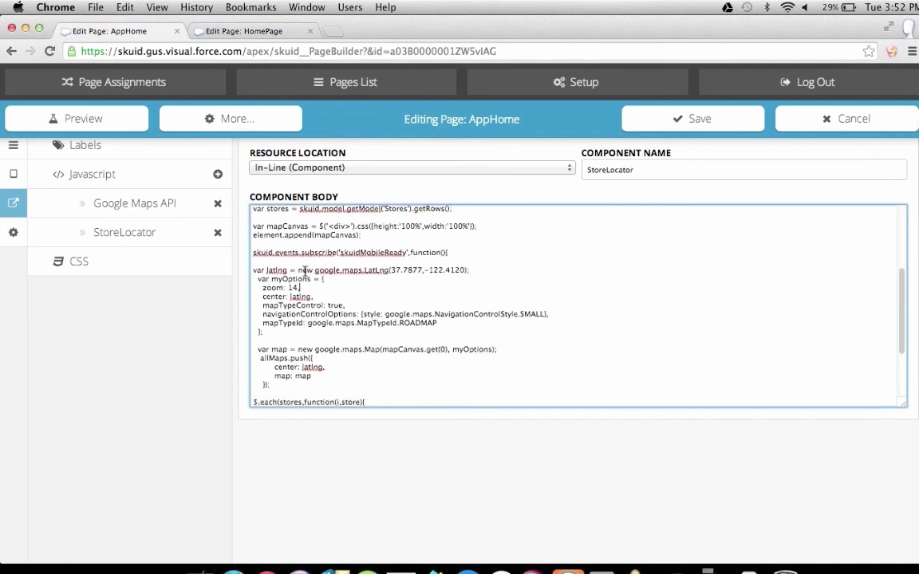
Step: Examine the rest of the StoreLocator code: the map options, map creation and the loop placing a marker for each store
{"action": "scroll", "coordinate": [305, 270], "scroll_direction": "down", "scroll_amount": 3}
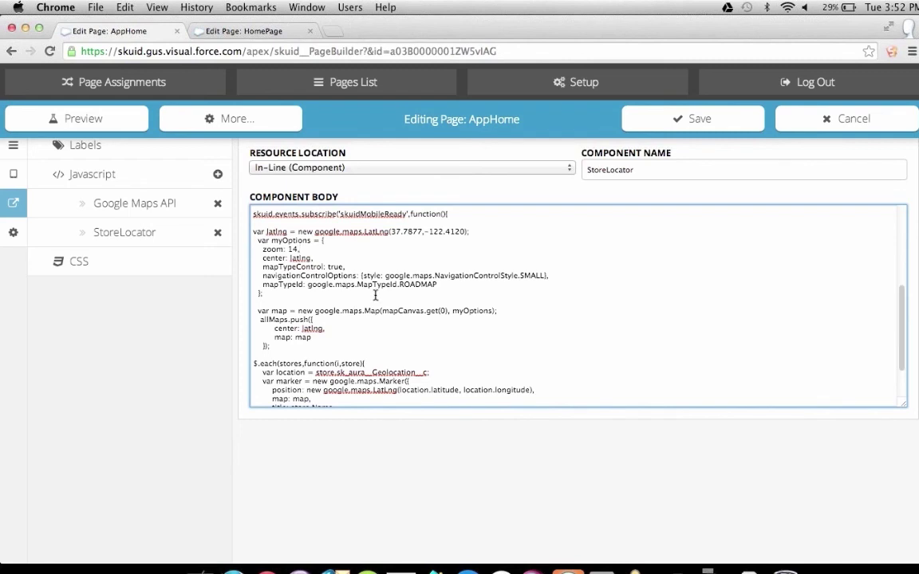
{"action": "scroll", "coordinate": [371, 296], "scroll_direction": "down", "scroll_amount": 3}
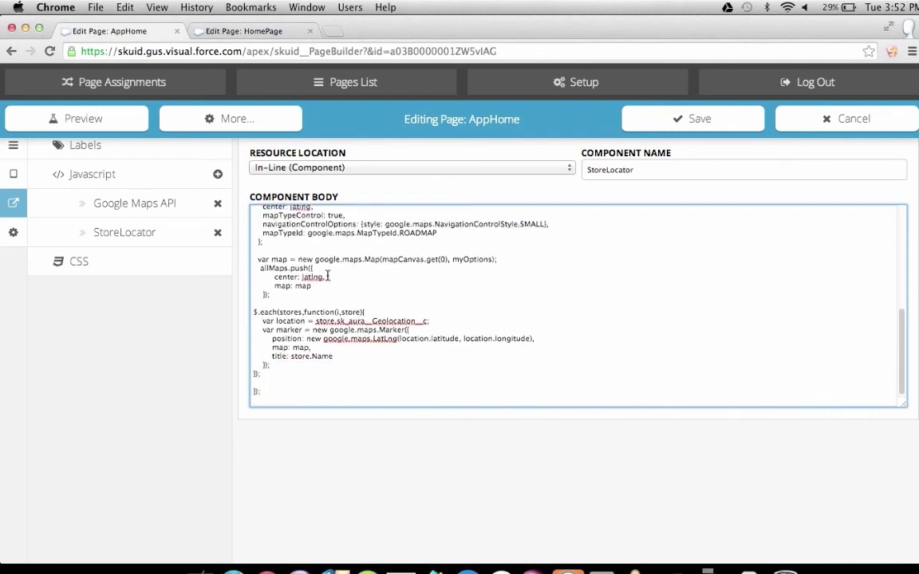
{"action": "scroll", "coordinate": [357, 250], "scroll_direction": "up", "scroll_amount": 3}
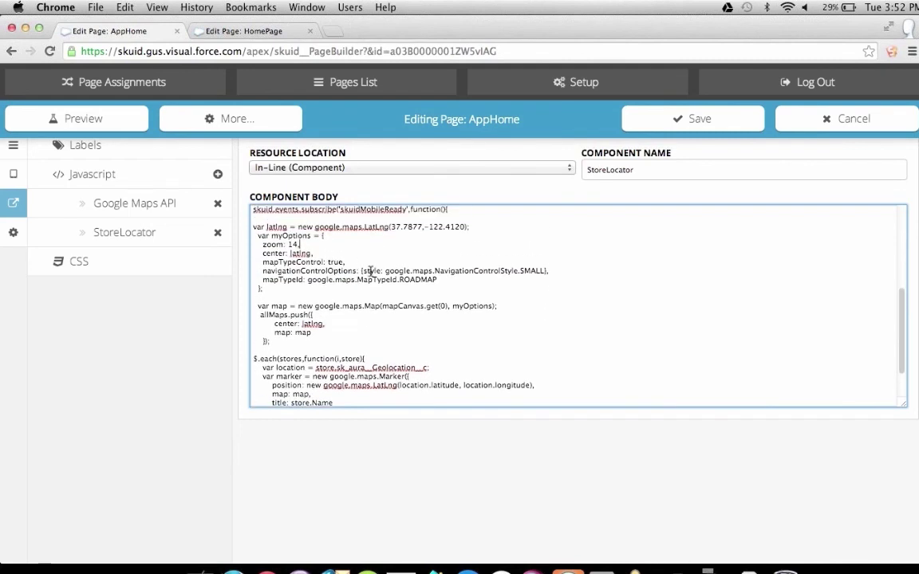
{"action": "scroll", "coordinate": [378, 291], "scroll_direction": "down", "scroll_amount": 3}
{"action": "scroll", "coordinate": [378, 291], "scroll_direction": "down", "scroll_amount": 1}
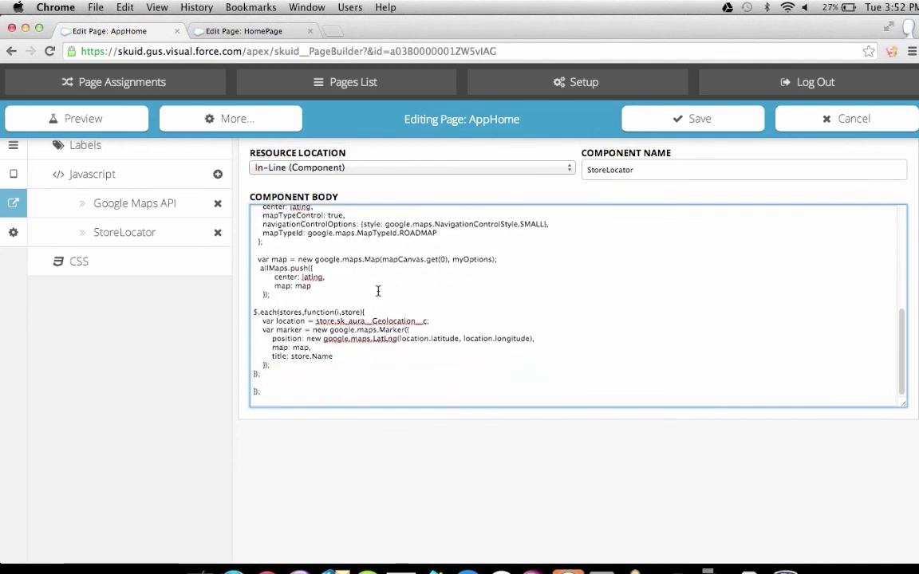
{"action": "left_click_drag", "start_coordinate": [252, 311], "coordinate": [284, 371]}
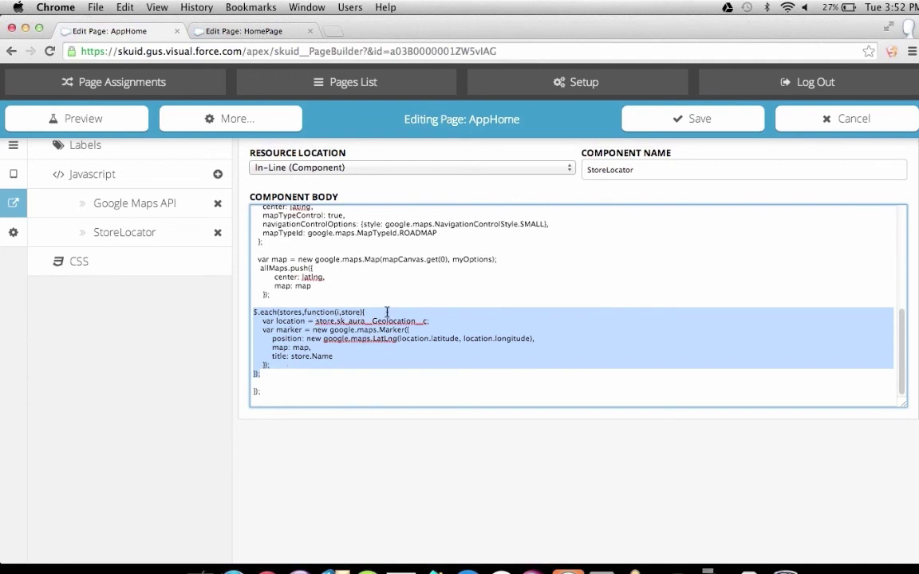
{"action": "left_click", "coordinate": [369, 292]}
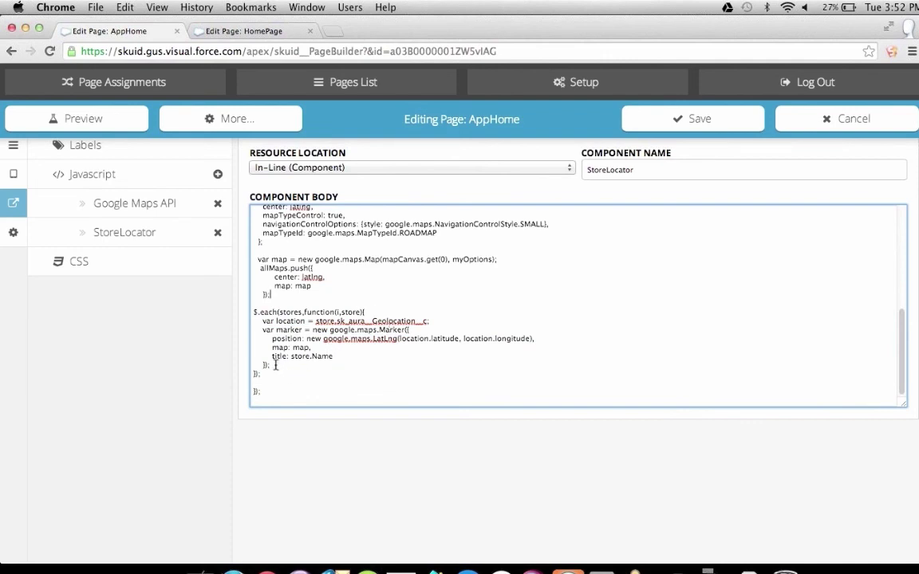
{"action": "mouse_move", "coordinate": [271, 364]}
{"action": "left_mouse_down"}
{"action": "mouse_move", "coordinate": [262, 334]}
{"action": "mouse_move", "coordinate": [254, 336]}
{"action": "left_mouse_up"}
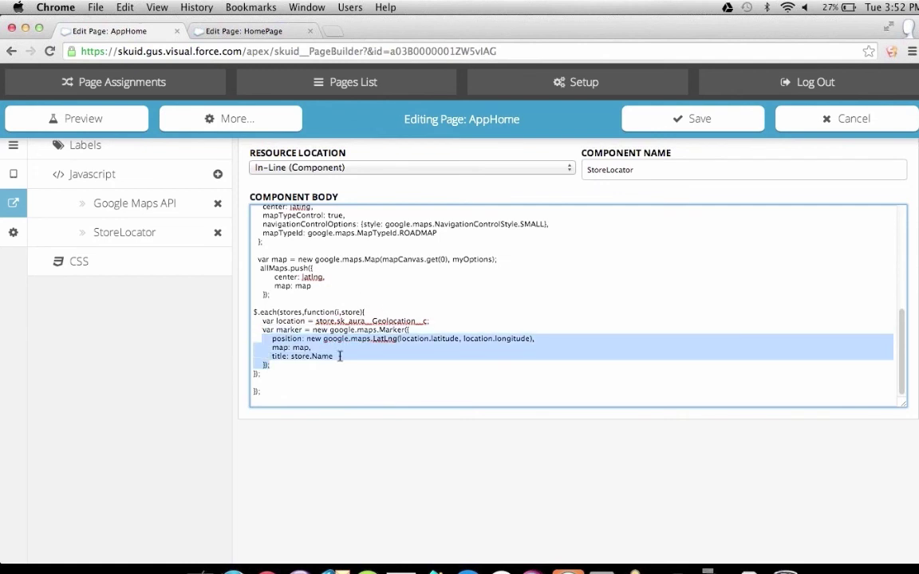
{"action": "left_click", "coordinate": [328, 276]}
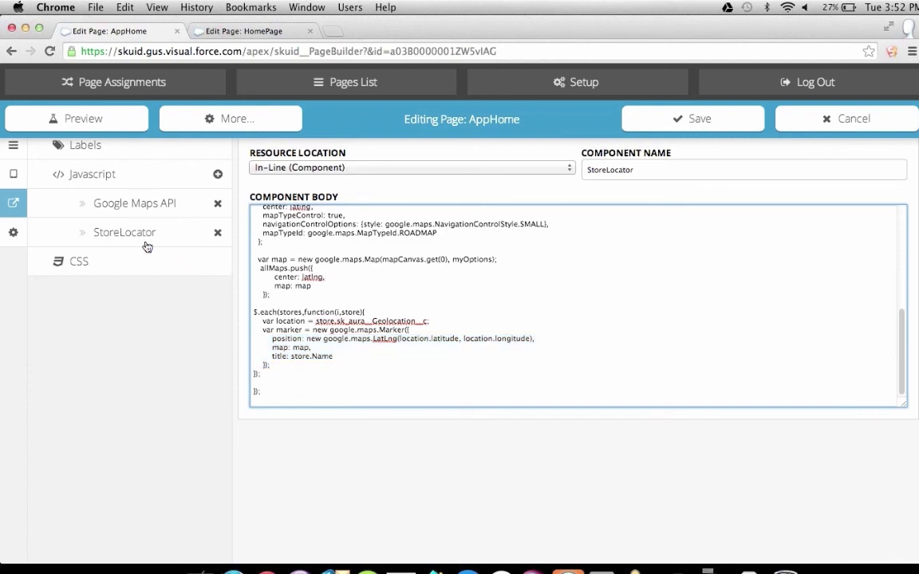
Step: Add a button below Shopping Cart in the Navigation page panel and label it Store Locator
{"action": "left_click", "coordinate": [426, 116]}
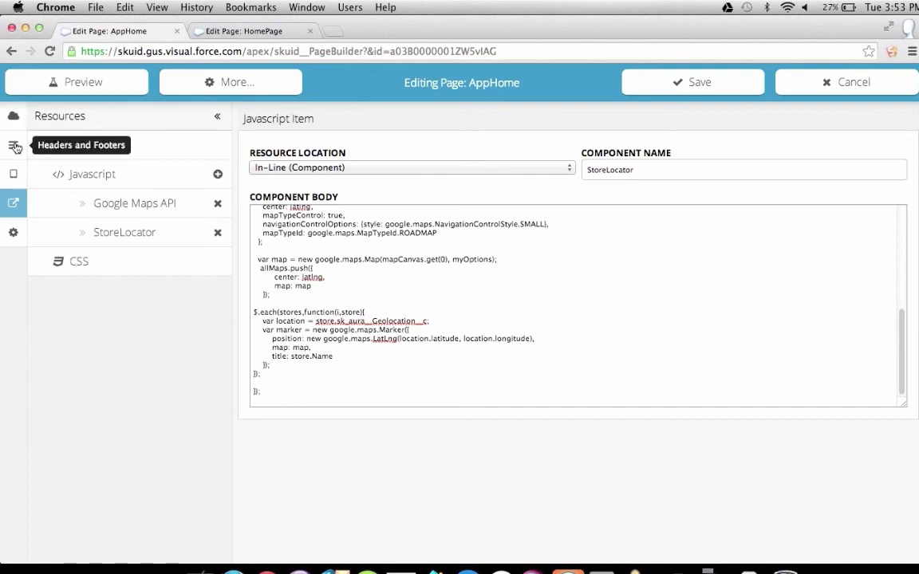
{"action": "left_click", "coordinate": [13, 175]}
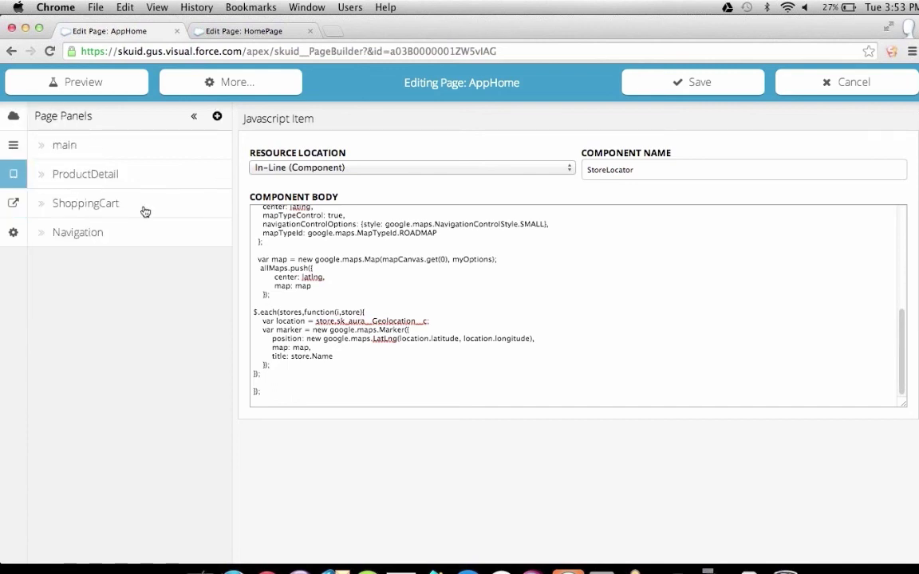
{"action": "left_click", "coordinate": [123, 230]}
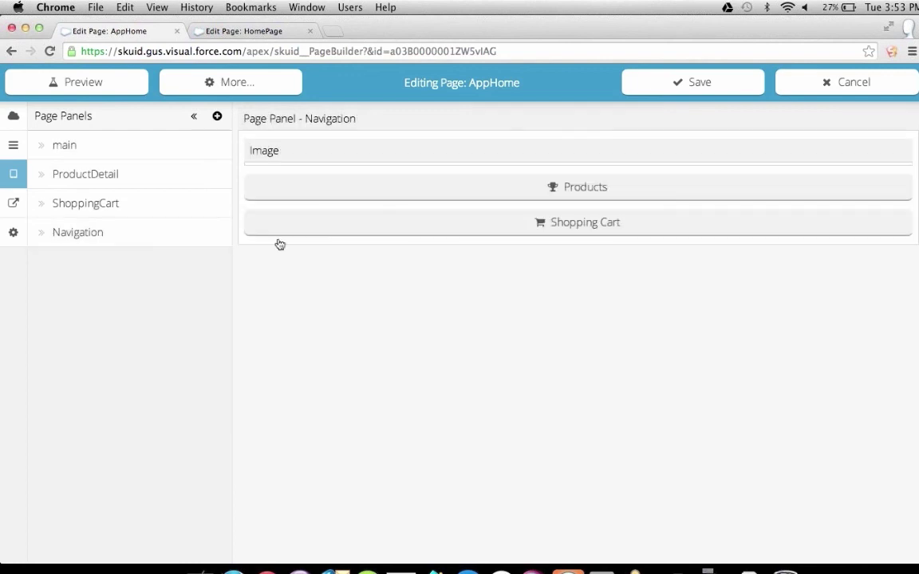
{"action": "left_click", "coordinate": [361, 116]}
{"action": "left_click", "coordinate": [134, 227]}
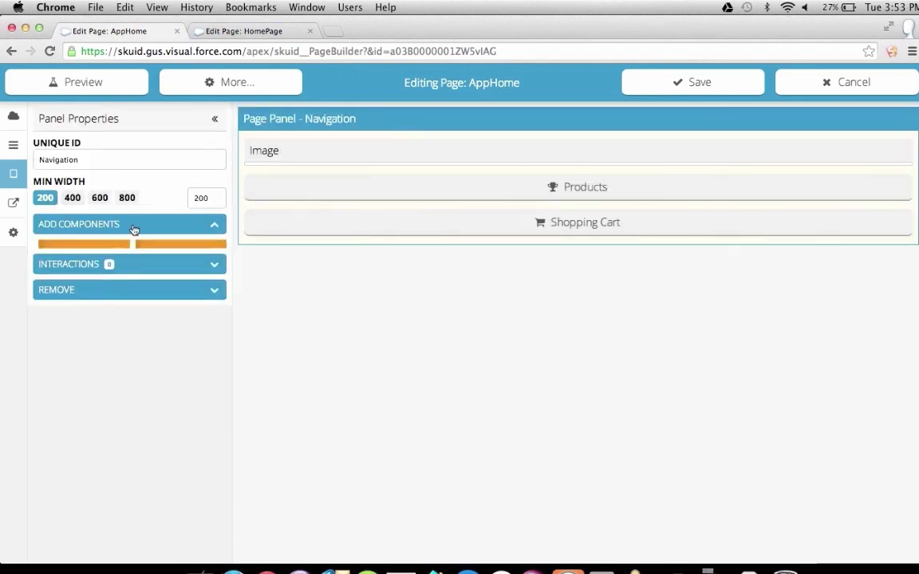
{"action": "left_click_drag", "start_coordinate": [94, 285], "coordinate": [453, 269]}
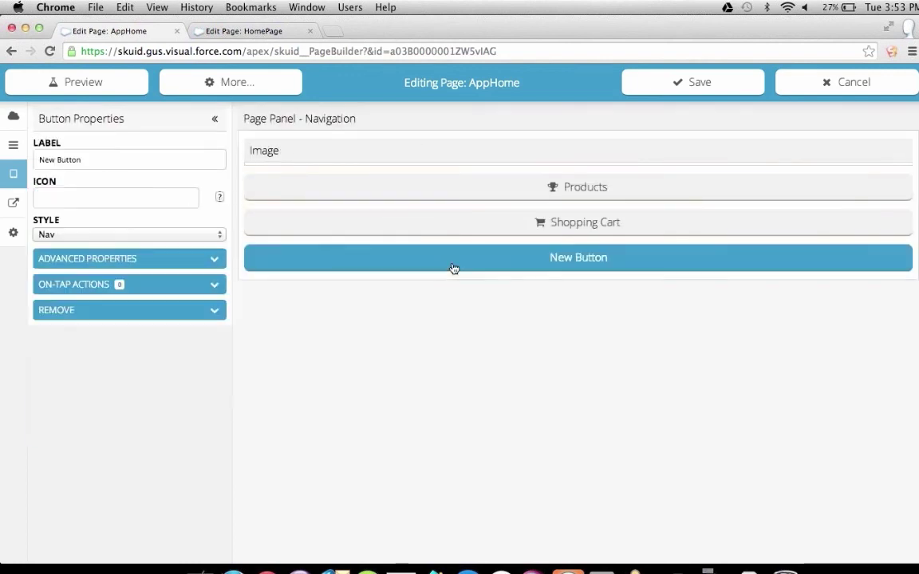
{"action": "left_click", "coordinate": [122, 162]}
{"action": "key", "text": "super+a"}
{"action": "type", "text": "s"}
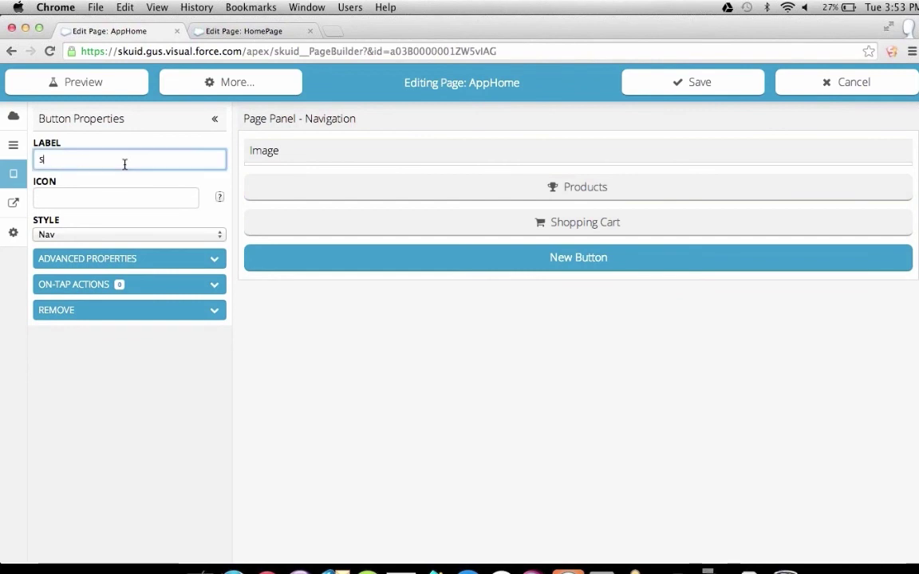
{"action": "type", "text": "tore Locator"}
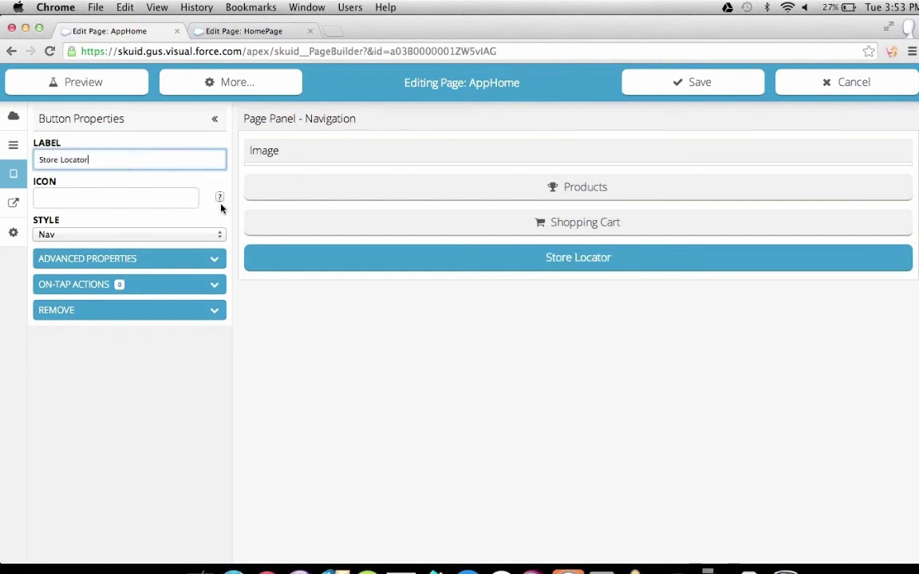
Step: Give the Store Locator button the Font Awesome map-marker icon
{"action": "left_click", "coordinate": [220, 198]}
{"action": "left_click", "coordinate": [687, 224]}
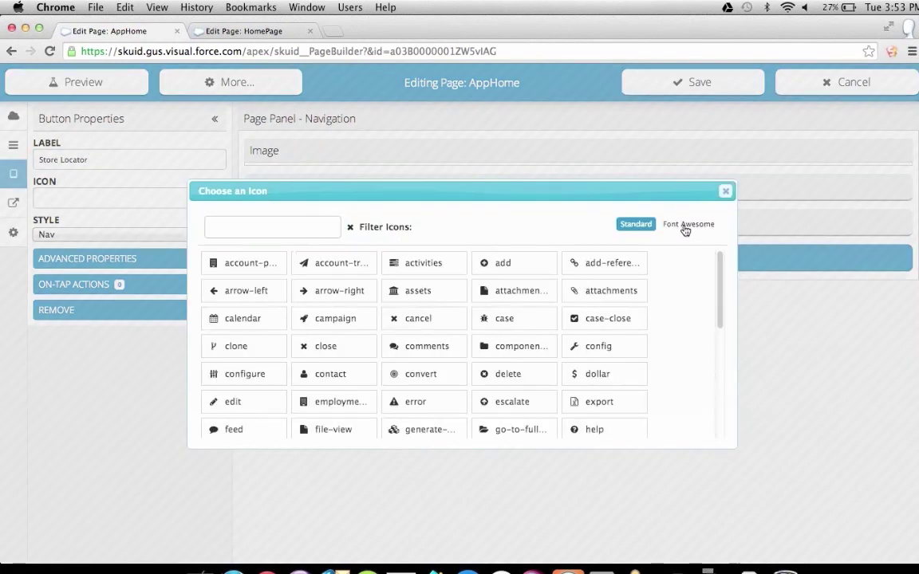
{"action": "type", "text": "marker"}
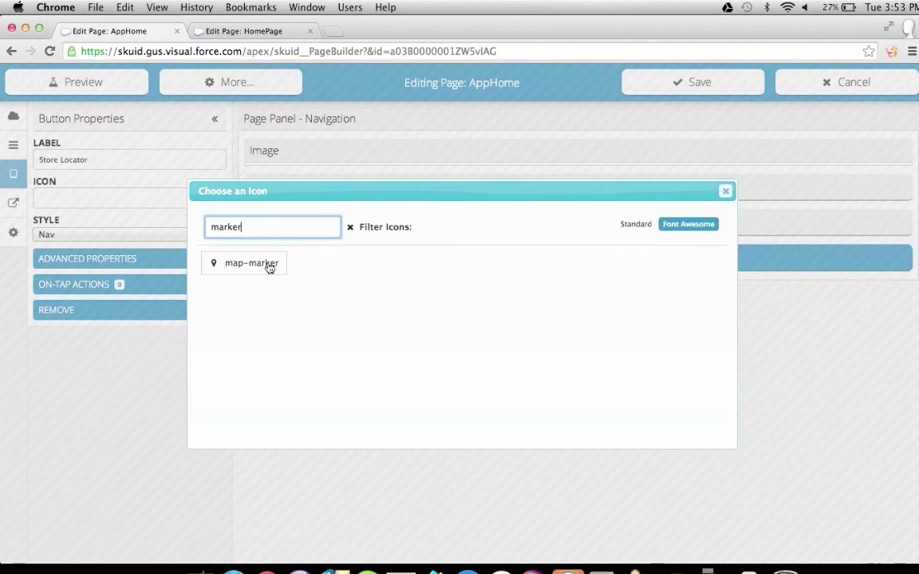
{"action": "left_click", "coordinate": [268, 267]}
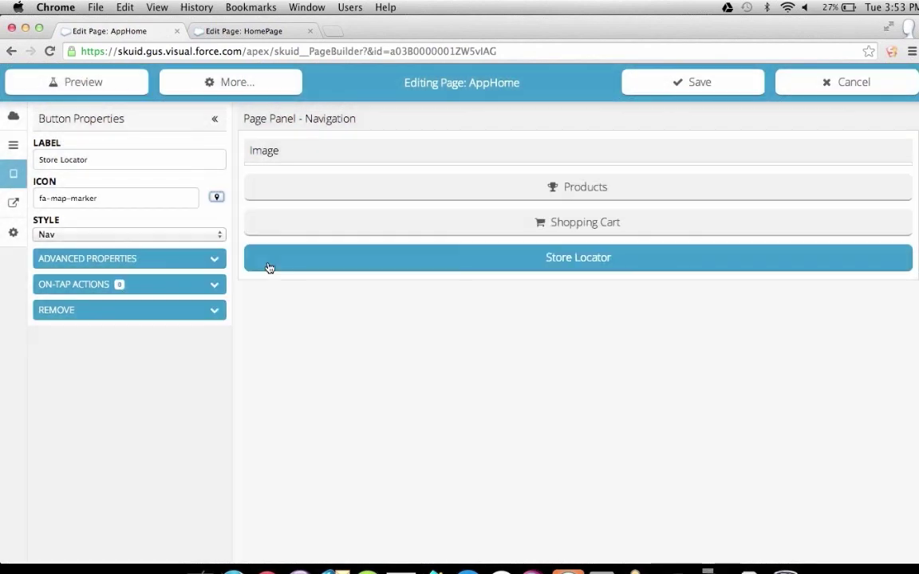
Step: Add a new page panel and give it the unique ID StoreLocator
{"action": "left_click", "coordinate": [14, 168]}
{"action": "left_click", "coordinate": [216, 116]}
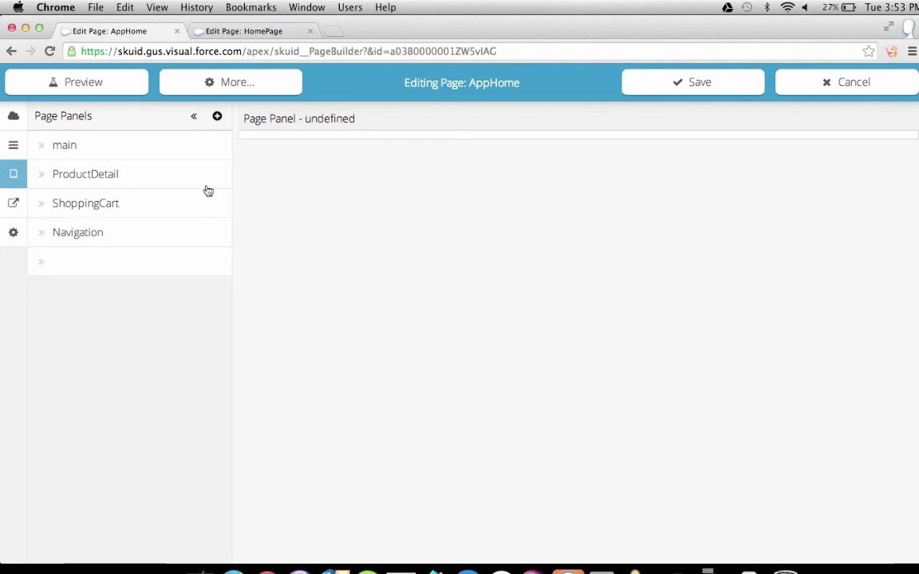
{"action": "left_click", "coordinate": [313, 118]}
{"action": "left_click", "coordinate": [145, 151]}
{"action": "type", "text": "StoreL"}
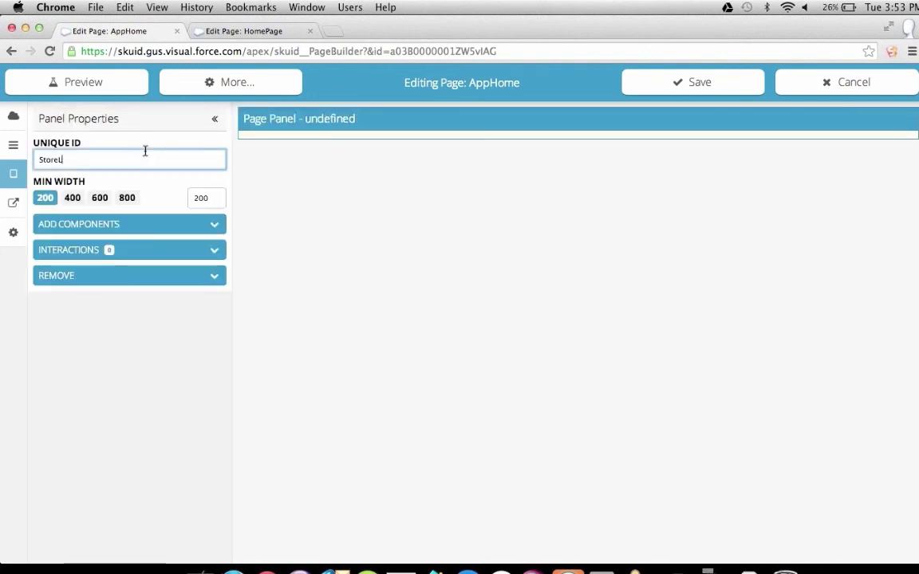
{"action": "type", "text": "ocator"}
Step: Add a Custom component to the StoreLocator panel and set its component name to StoreLocator
{"action": "left_click", "coordinate": [125, 226]}
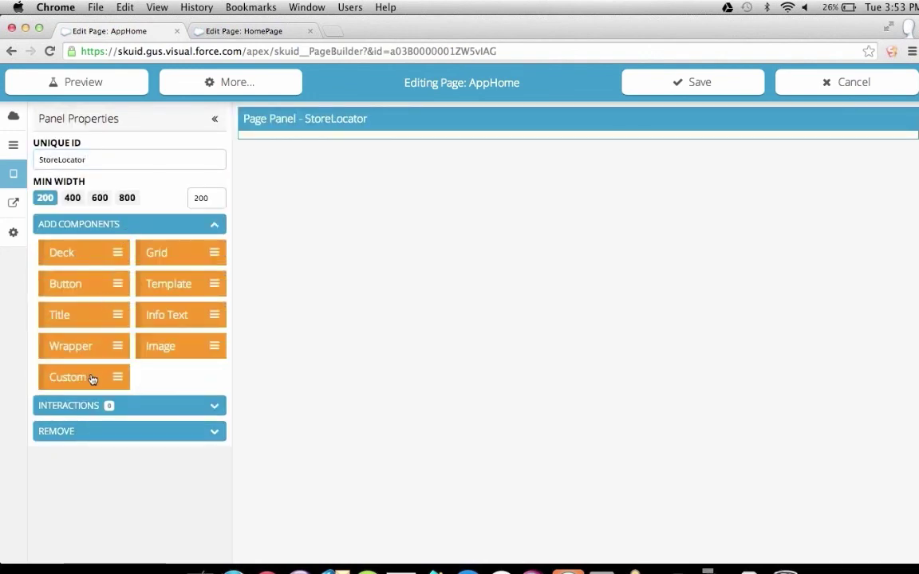
{"action": "left_click", "coordinate": [92, 379]}
{"action": "left_click", "coordinate": [324, 158]}
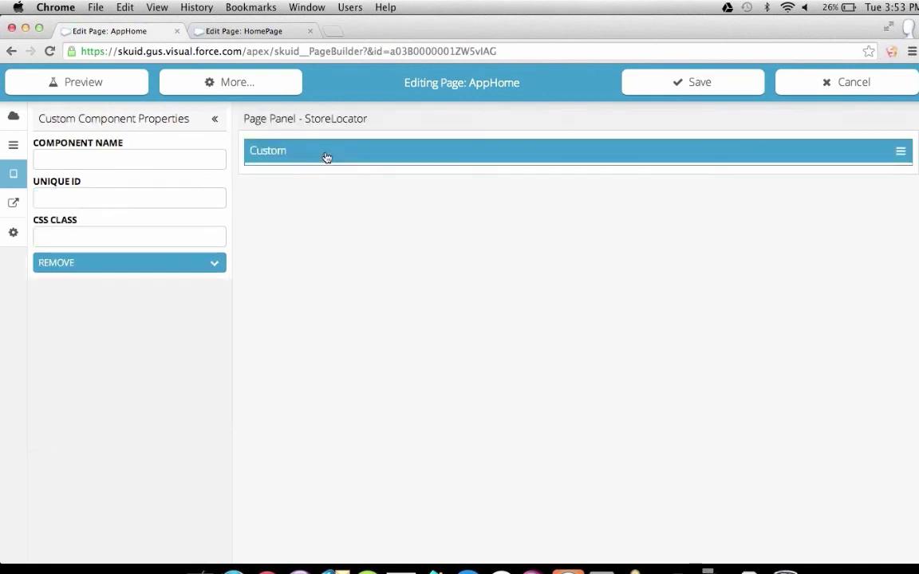
{"action": "left_click", "coordinate": [119, 159]}
{"action": "type", "text": "StoreLocator"}
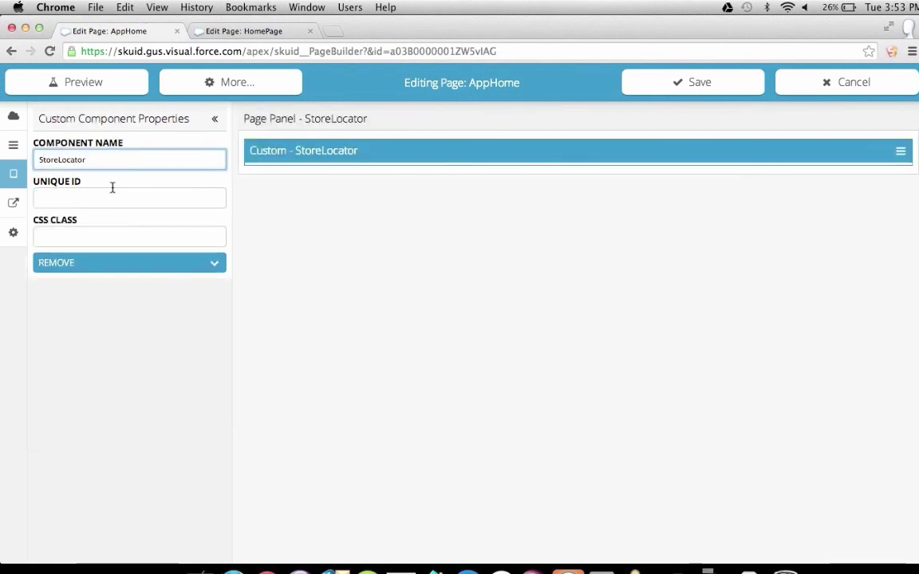
Step: Give the Store Locator button in the Navigation panel a Set Main Panel on-tap action that targets the StoreLocator panel
{"action": "left_click", "coordinate": [16, 172]}
{"action": "left_click", "coordinate": [117, 232]}
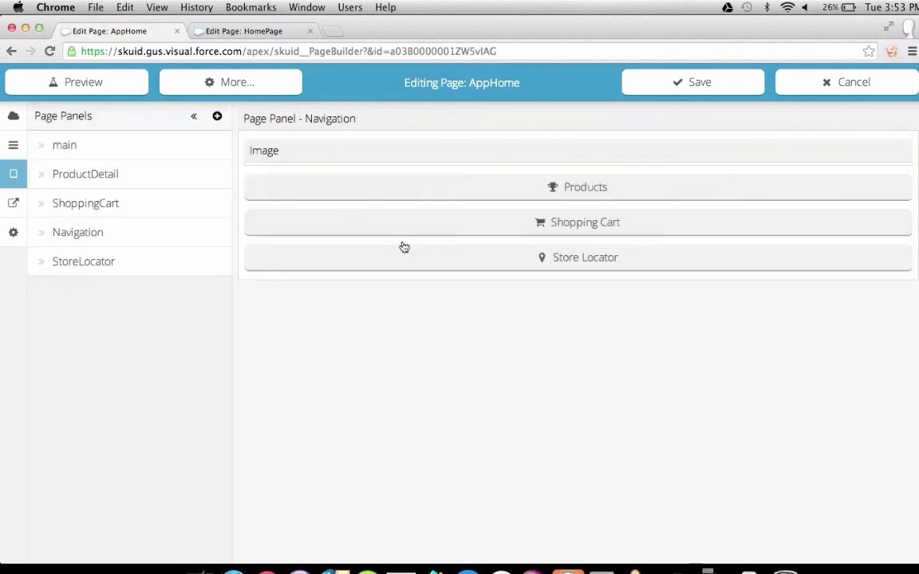
{"action": "left_click", "coordinate": [407, 254]}
{"action": "left_click", "coordinate": [143, 284]}
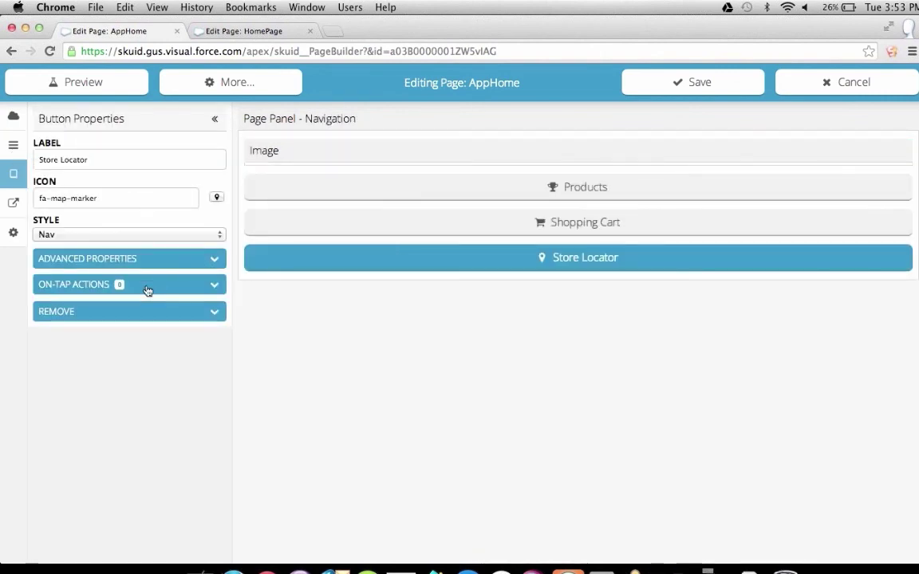
{"action": "left_click", "coordinate": [135, 317]}
{"action": "left_click", "coordinate": [136, 344]}
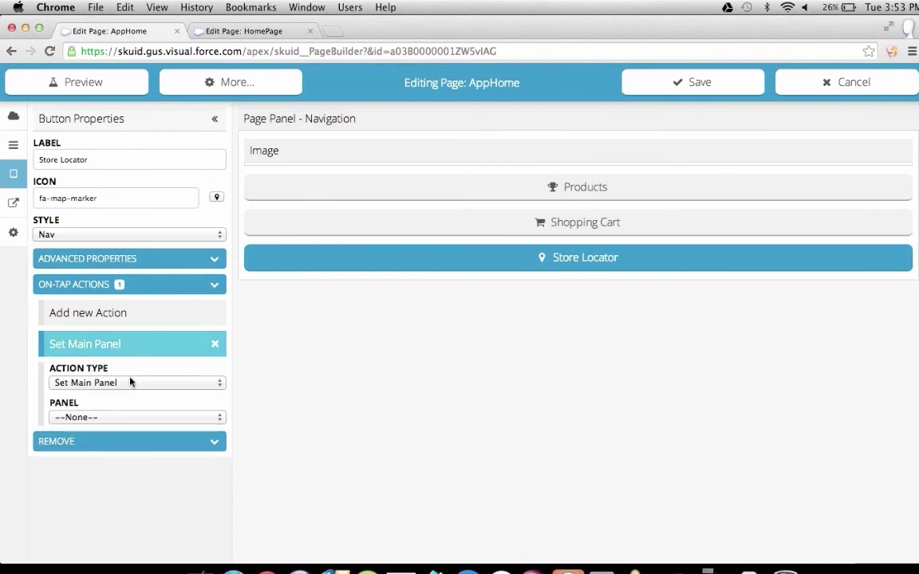
{"action": "left_click", "coordinate": [127, 417]}
{"action": "left_click", "coordinate": [134, 478]}
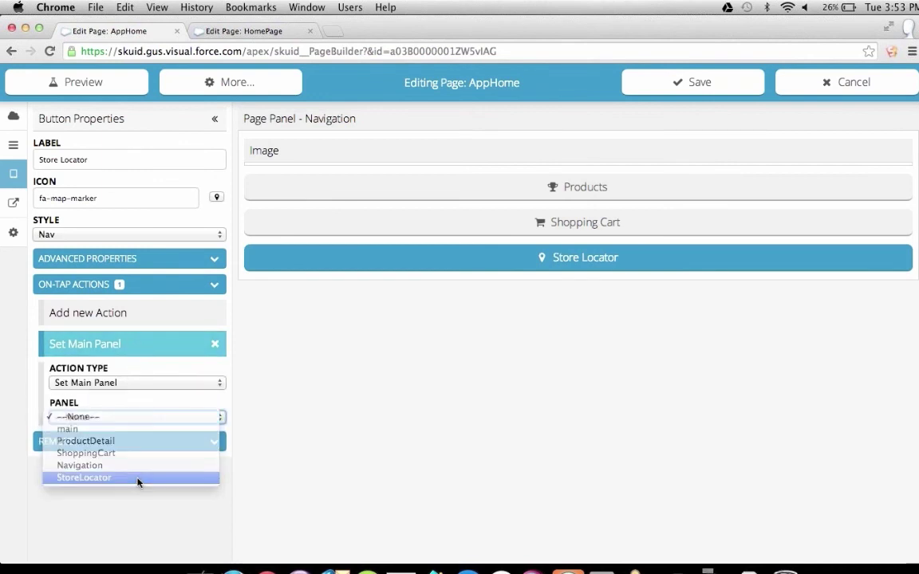
{"action": "left_click", "coordinate": [136, 351]}
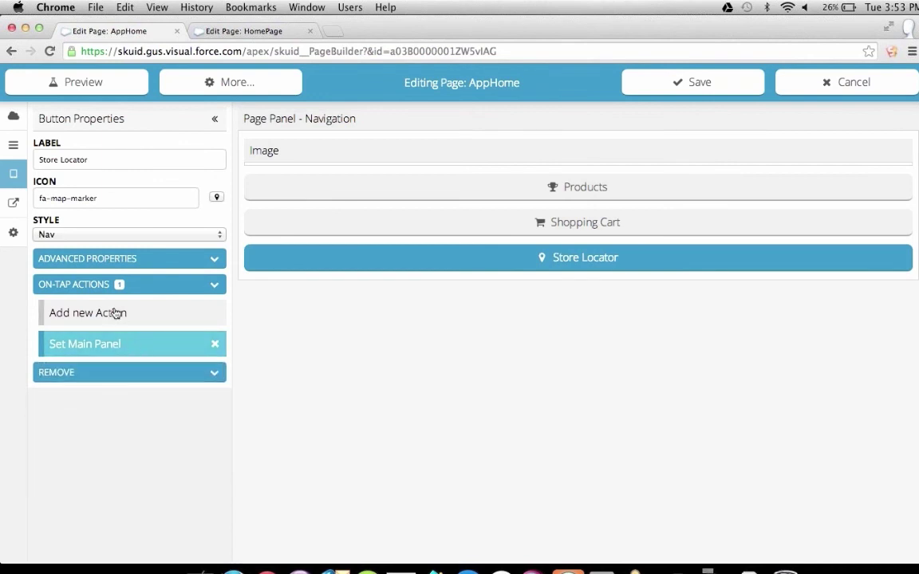
Step: Add a second on-tap action to the Store Locator button that runs the Skuid JavaScript snippet resizeMaps
{"action": "left_click", "coordinate": [117, 312]}
{"action": "left_click", "coordinate": [129, 375]}
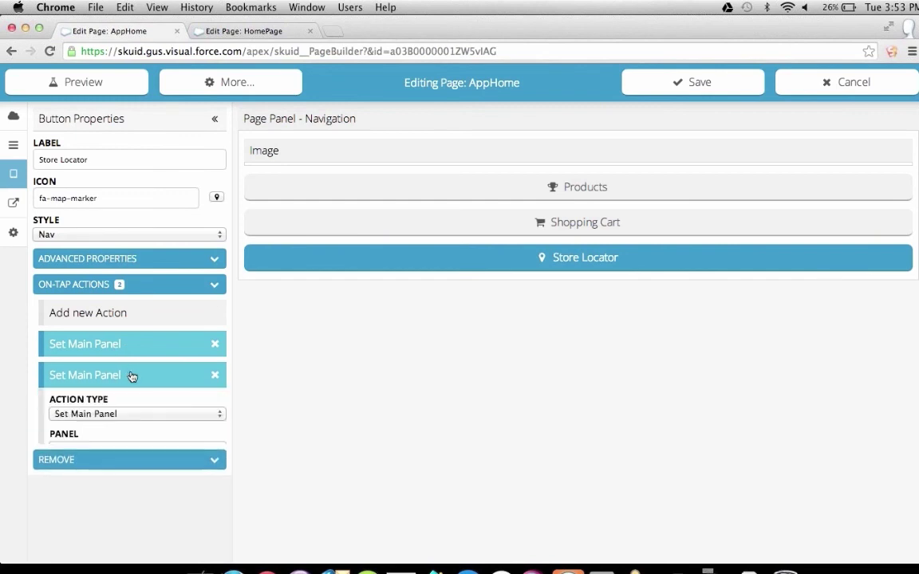
{"action": "left_click", "coordinate": [140, 414]}
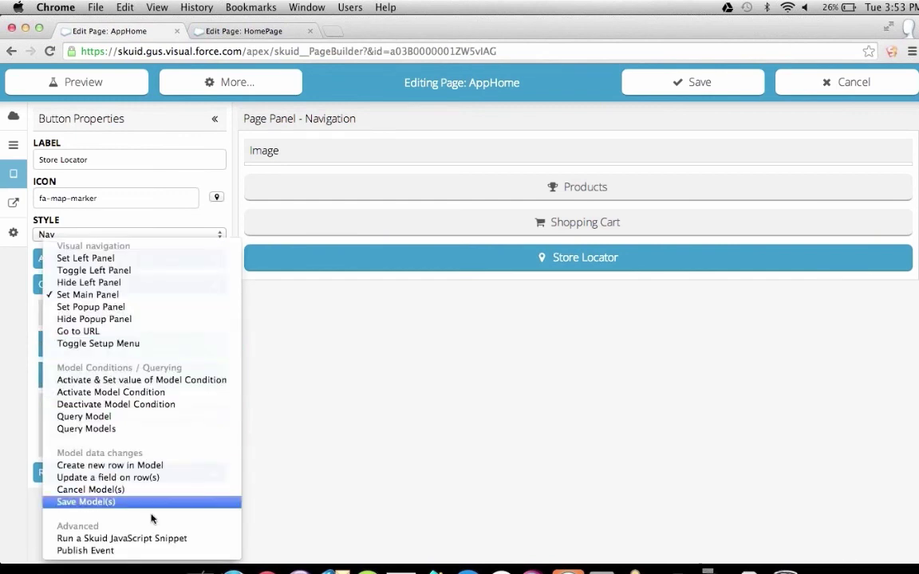
{"action": "left_click", "coordinate": [159, 539]}
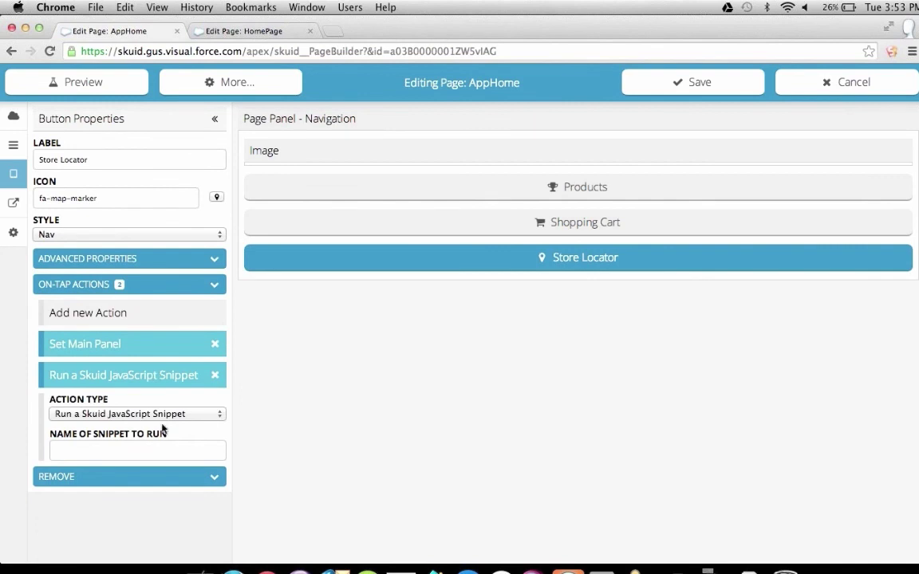
{"action": "left_click", "coordinate": [131, 454]}
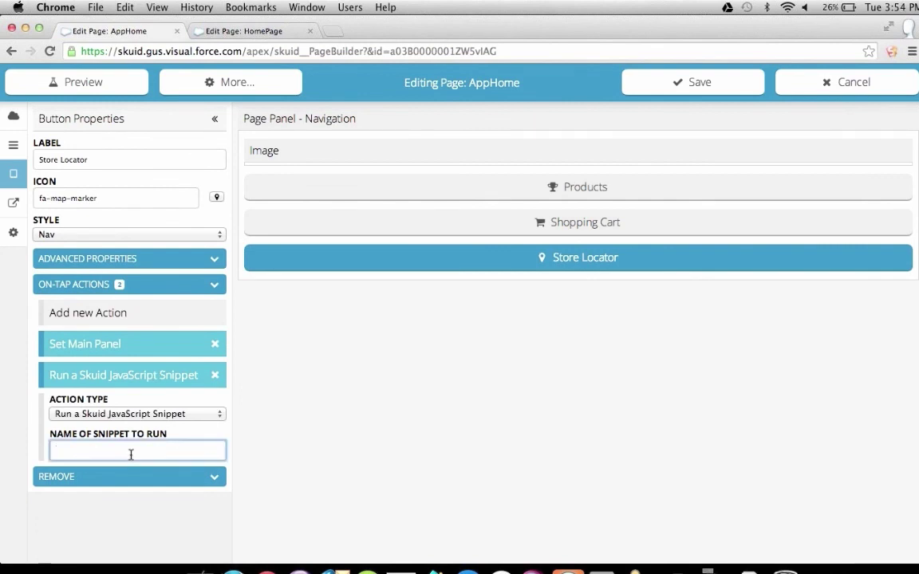
{"action": "type", "text": "resizeMaps"}
Step: Create a new inline JavaScript snippet resource in AppHome and name it resizeMaps
{"action": "double_click", "coordinate": [131, 451]}
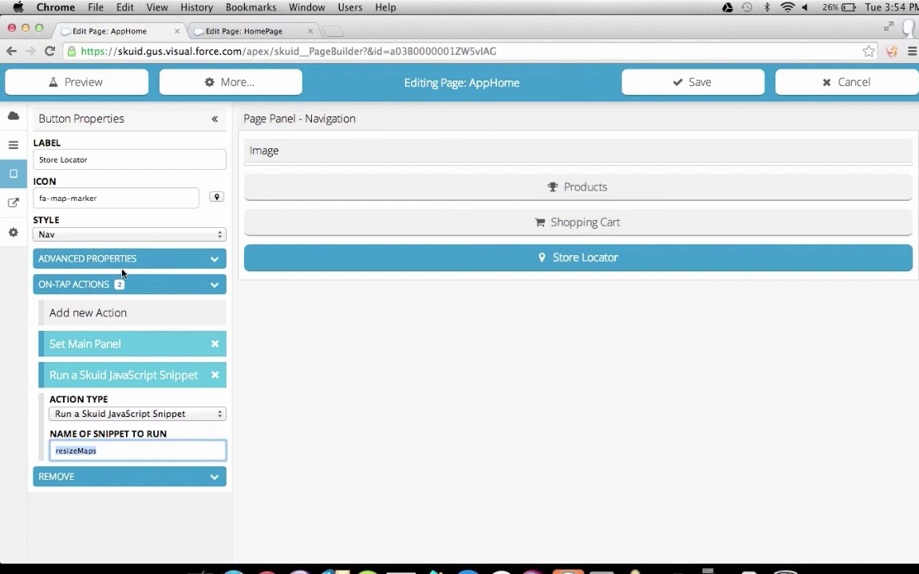
{"action": "left_click", "coordinate": [13, 203]}
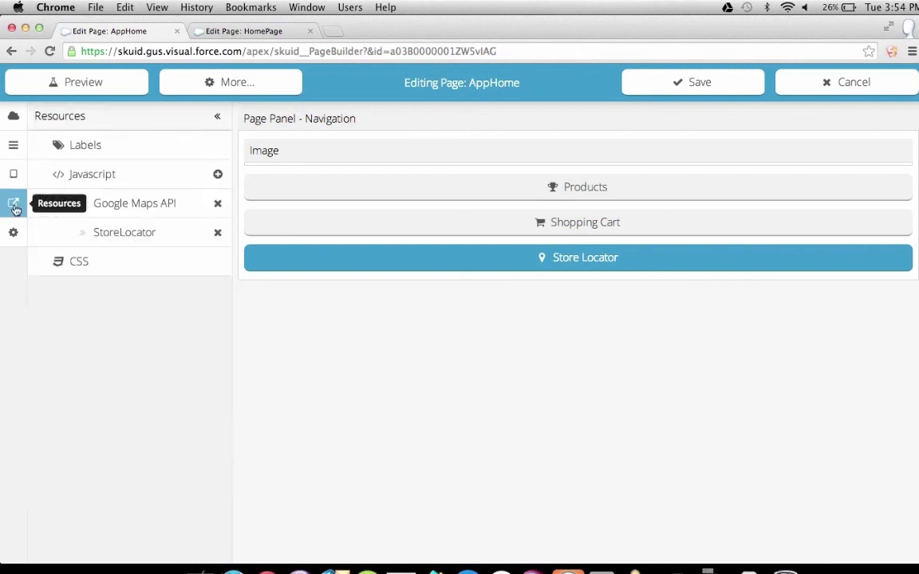
{"action": "left_click", "coordinate": [217, 175]}
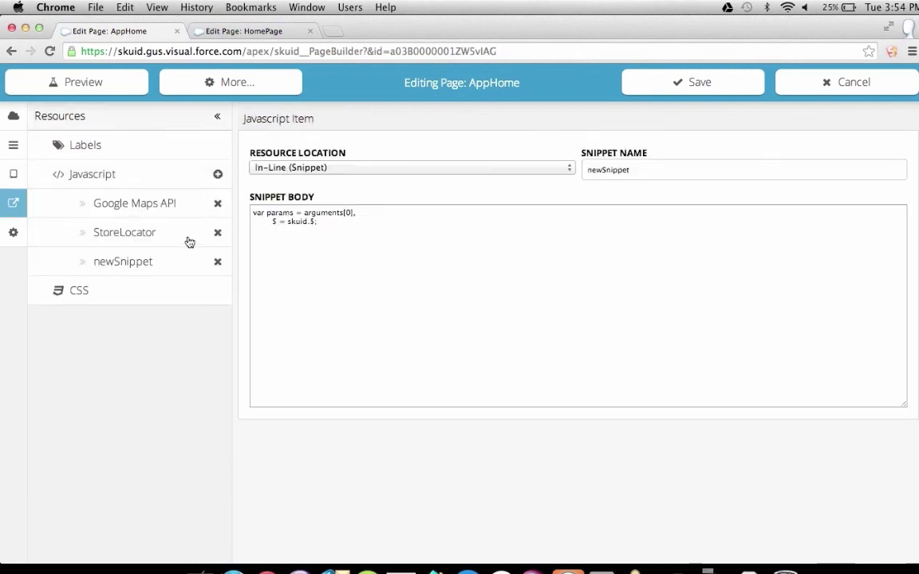
{"action": "double_click", "coordinate": [662, 168]}
{"action": "type", "text": "resizeMaps"}
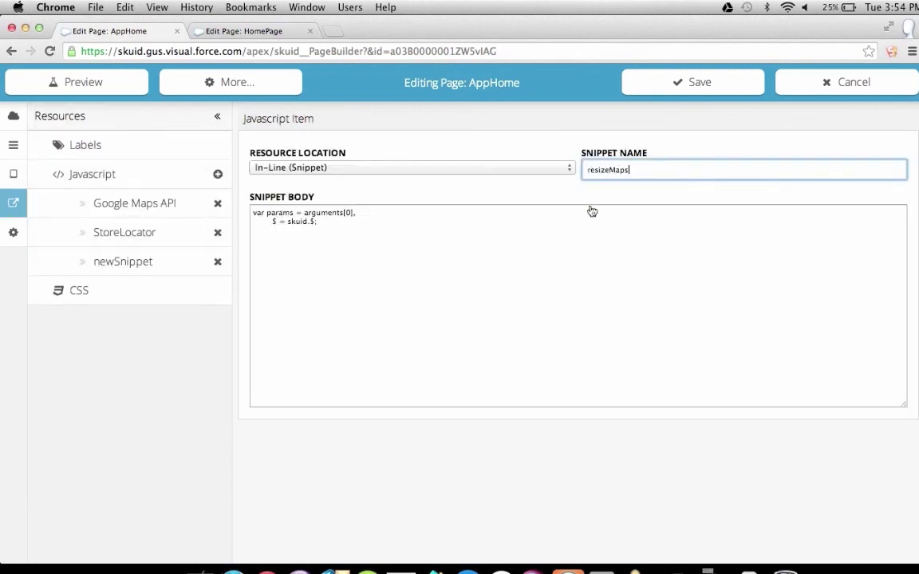
Step: Replace the snippet body in AppHome with the code copied from HomePage's resizeMaps snippet, and save the page
{"action": "left_click", "coordinate": [500, 227]}
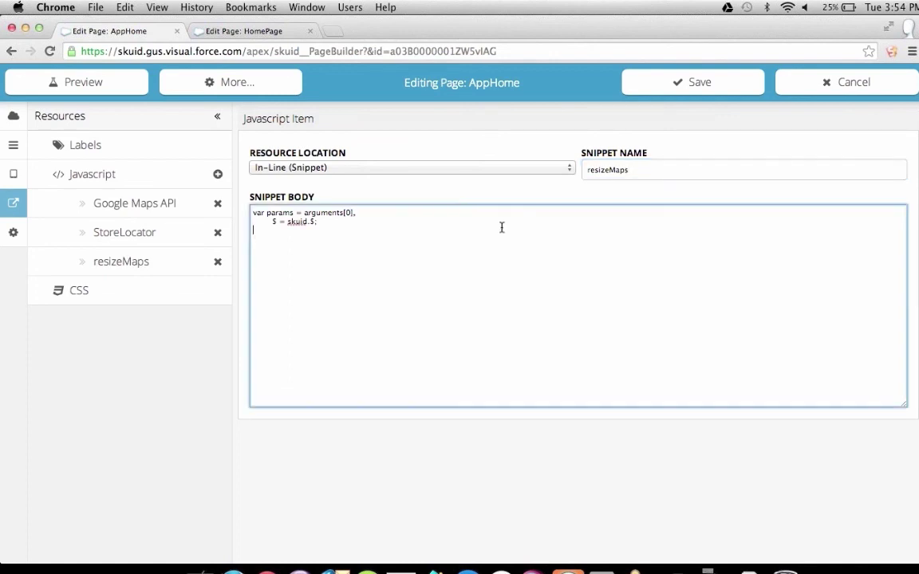
{"action": "left_click", "coordinate": [256, 35]}
{"action": "left_click", "coordinate": [121, 261]}
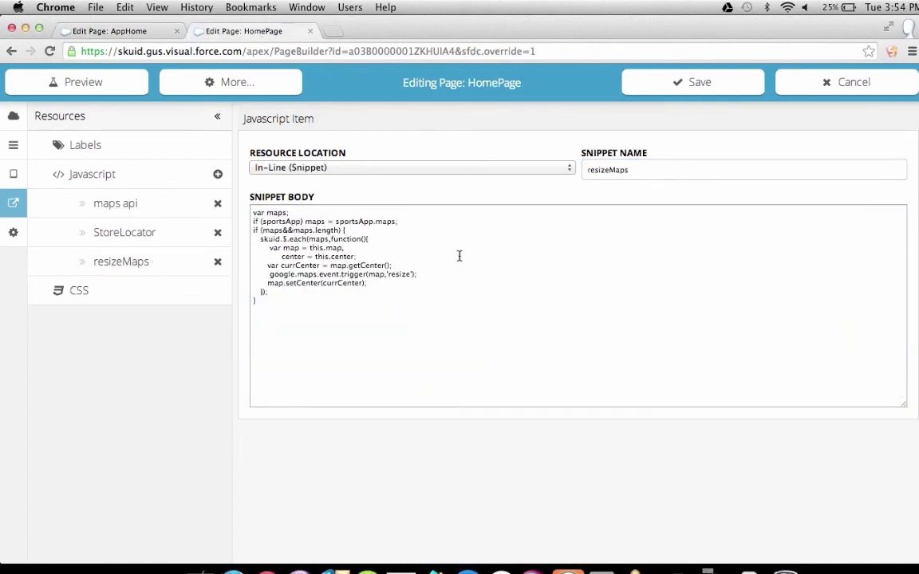
{"action": "key", "text": "super+a"}
{"action": "key", "text": "super+c"}
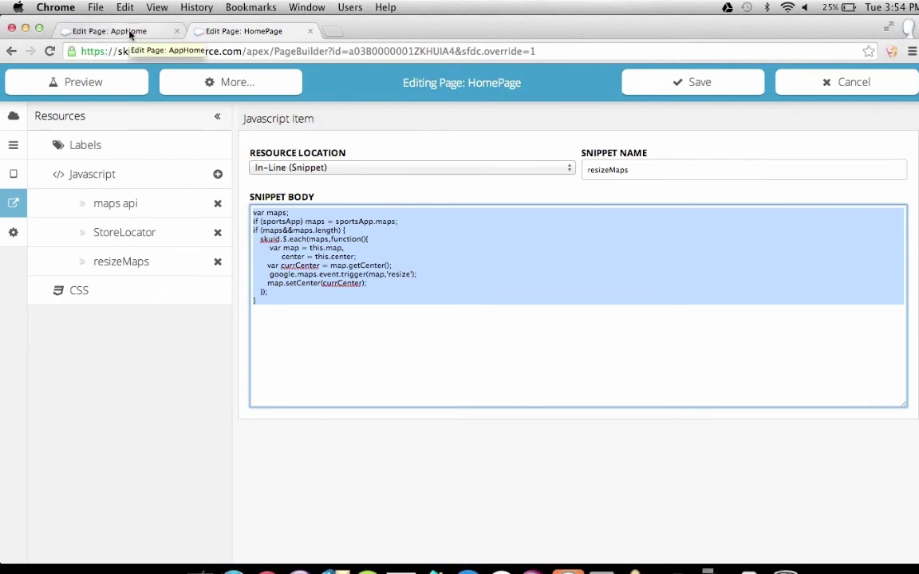
{"action": "left_click", "coordinate": [130, 33]}
{"action": "key", "text": "super+a"}
{"action": "key", "text": "super+v"}
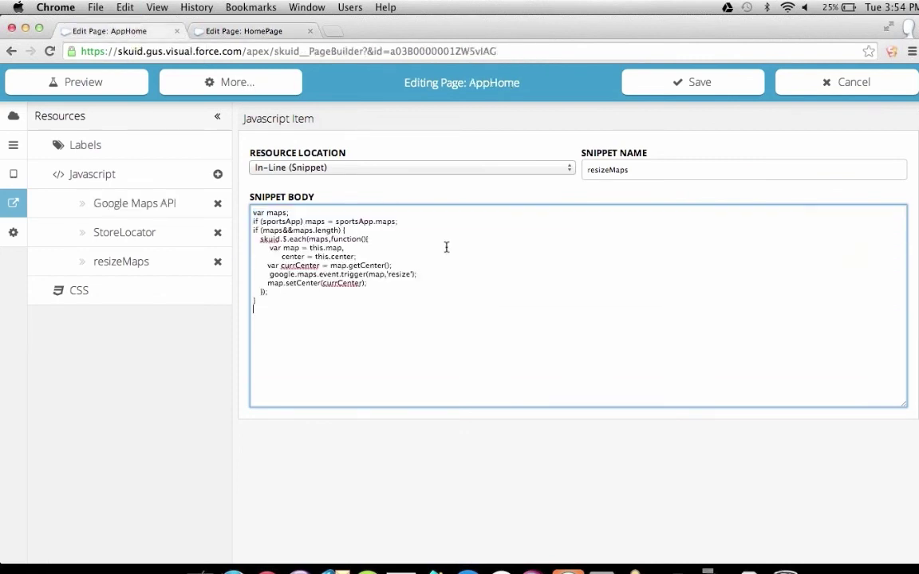
{"action": "left_click", "coordinate": [655, 83]}
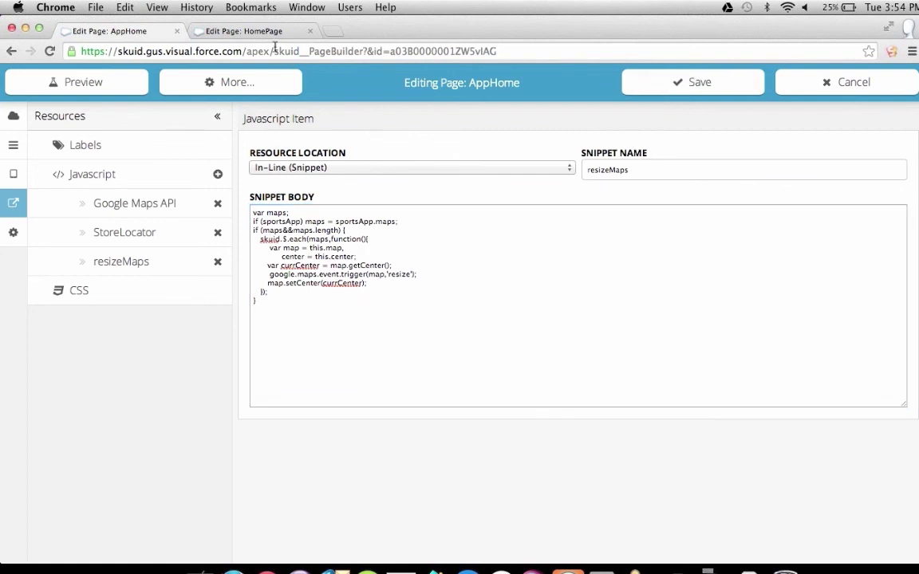
Step: Preview the AppHome page and open the Store Locator map from the navigation panel
{"action": "left_click", "coordinate": [125, 84]}
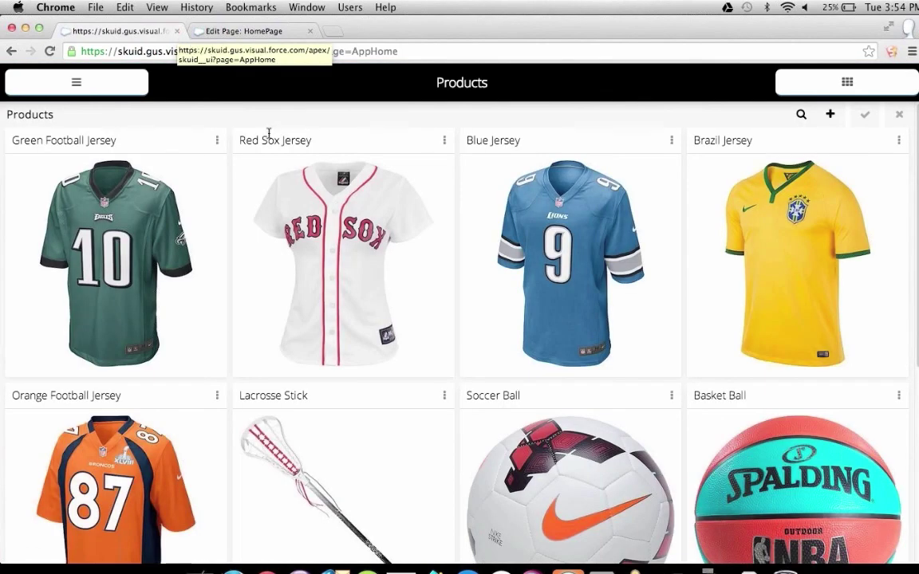
{"action": "left_click", "coordinate": [76, 82]}
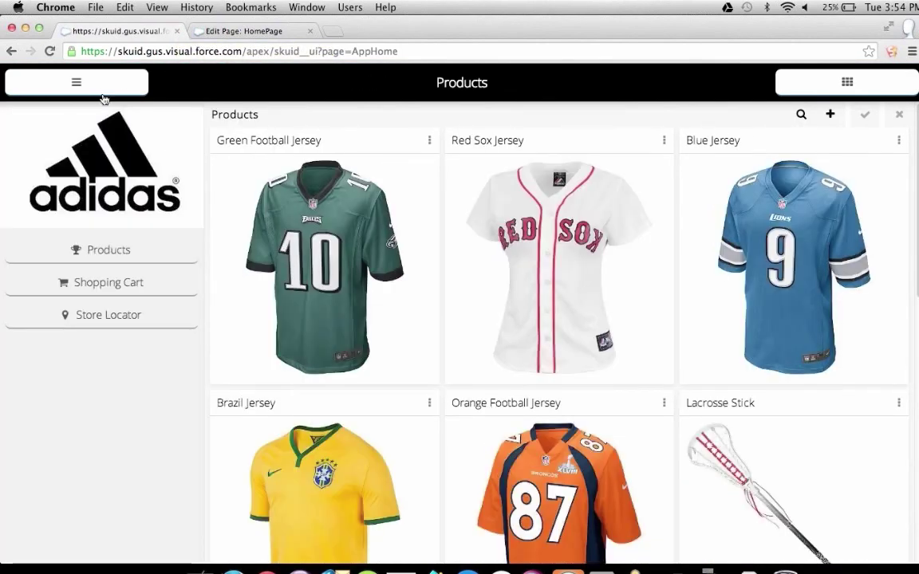
{"action": "left_click", "coordinate": [109, 321]}
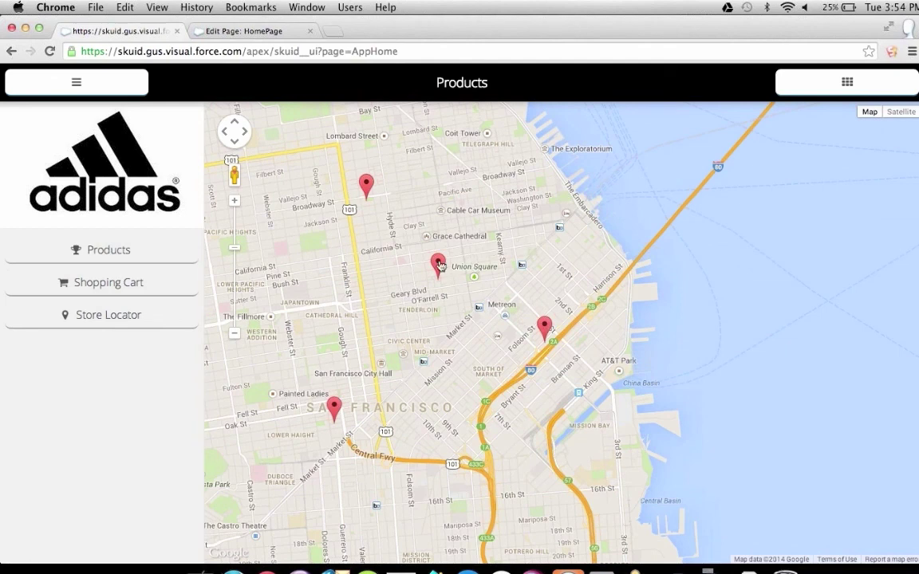
{"action": "mouse_move", "coordinate": [439, 266]}
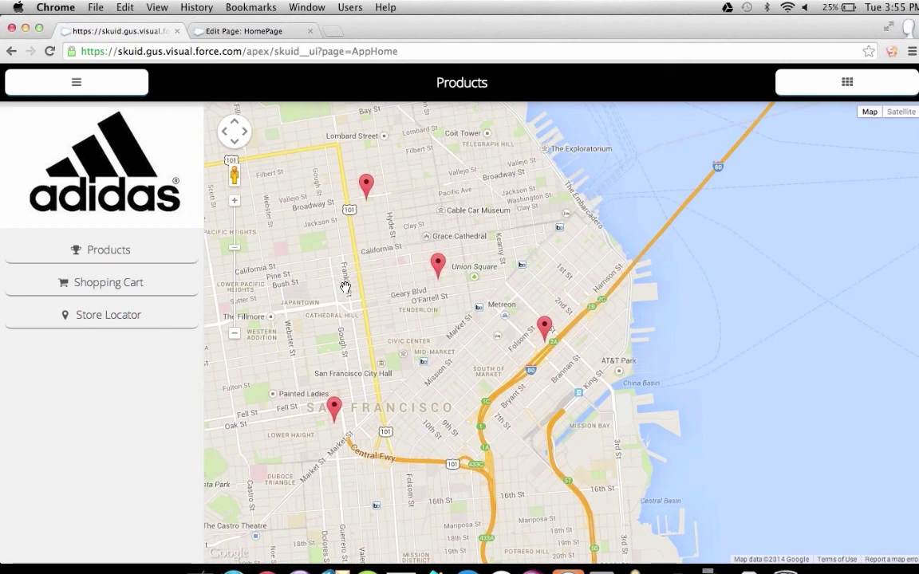
Step: Run skuid.model.map() in the browser's JavaScript console on the previewed page
{"action": "key", "text": "super+alt+j"}
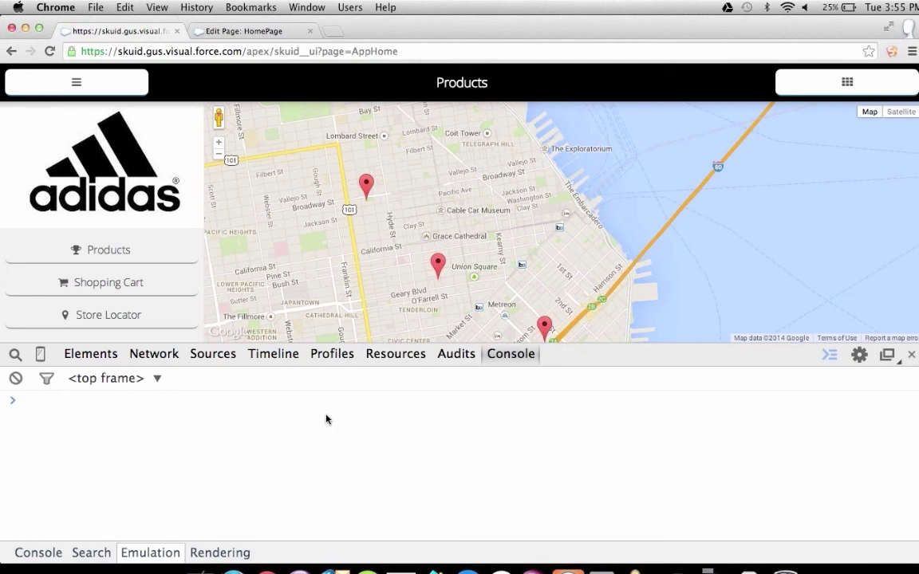
{"action": "type", "text": "skuid.model."}
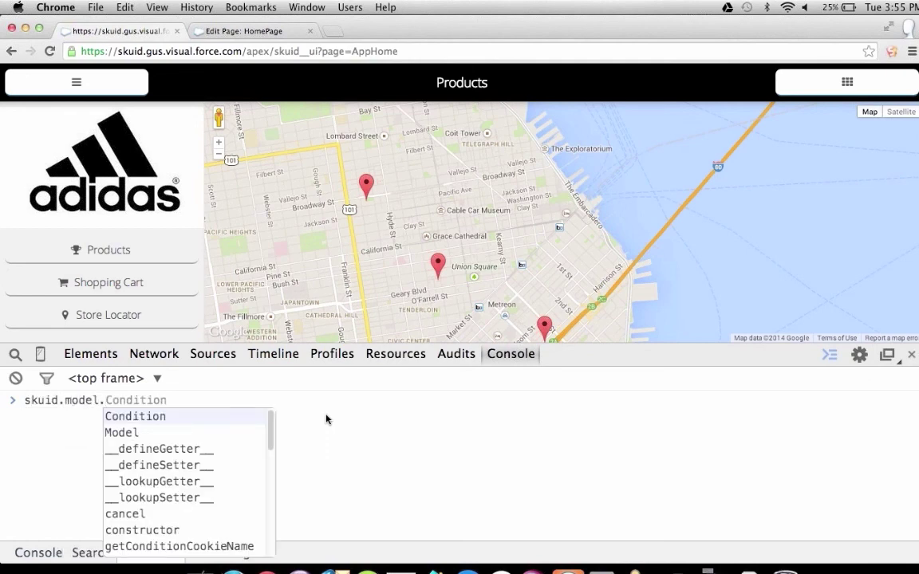
{"action": "type", "text": "map()"}
{"action": "key", "text": "Return"}
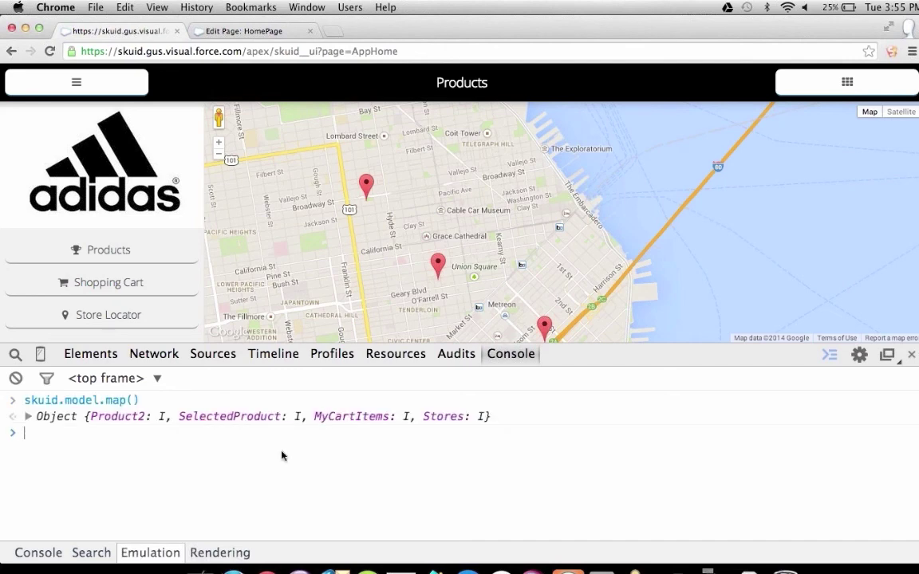
Step: Expand the Stores model in the console result down to the geolocation coordinates of its first data row
{"action": "left_click", "coordinate": [27, 417]}
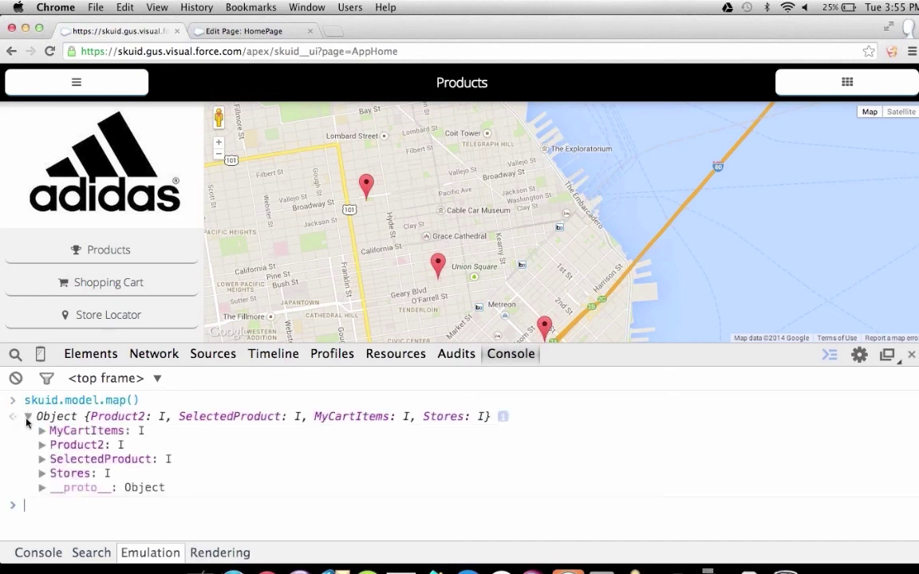
{"action": "left_click", "coordinate": [42, 473]}
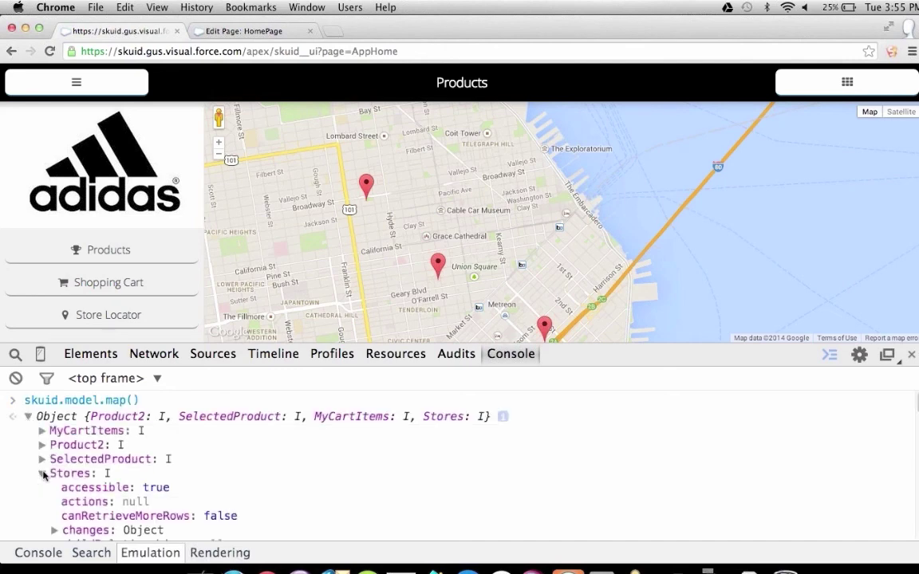
{"action": "scroll", "coordinate": [43, 474], "scroll_direction": "down", "scroll_amount": 3}
{"action": "left_click", "coordinate": [53, 530]}
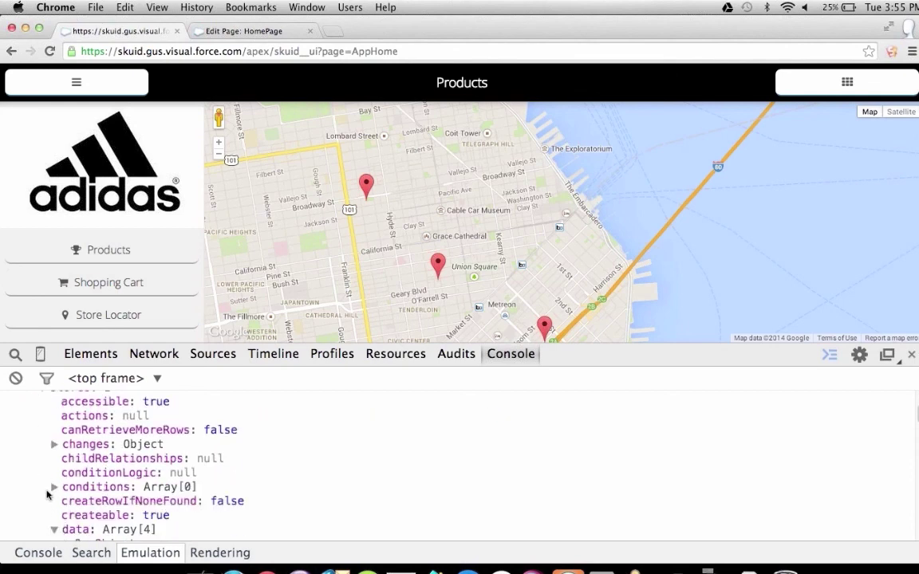
{"action": "scroll", "coordinate": [47, 494], "scroll_direction": "down", "scroll_amount": 2}
{"action": "left_click", "coordinate": [67, 452]}
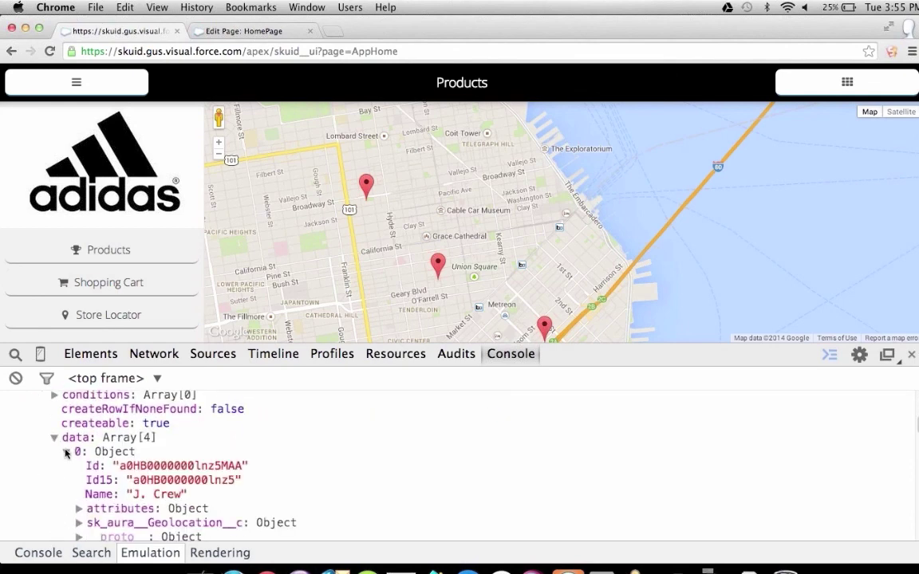
{"action": "left_click", "coordinate": [79, 522]}
{"action": "scroll", "coordinate": [50, 442], "scroll_direction": "down", "scroll_amount": 2}
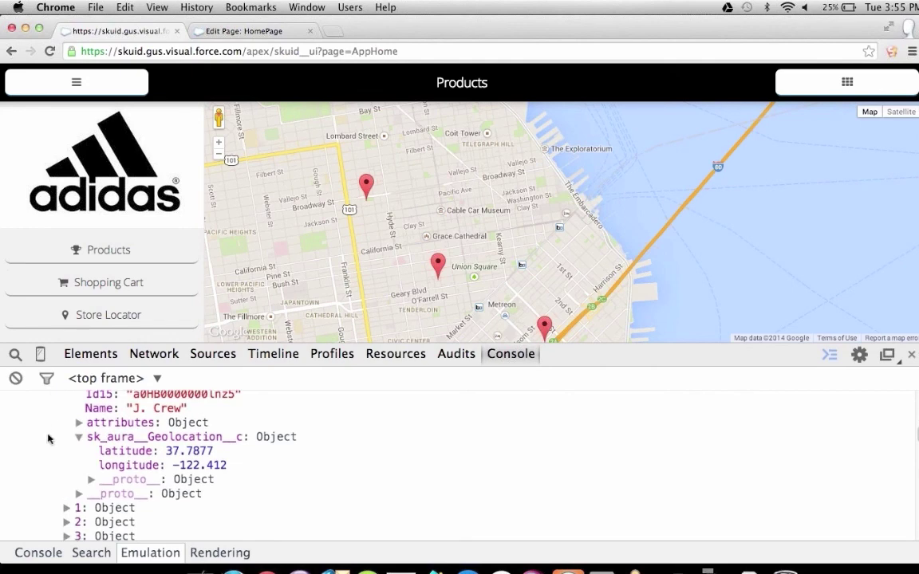
Step: Collapse the model data, close the console and return the preview to Products
{"action": "scroll", "coordinate": [47, 438], "scroll_direction": "up", "scroll_amount": 6}
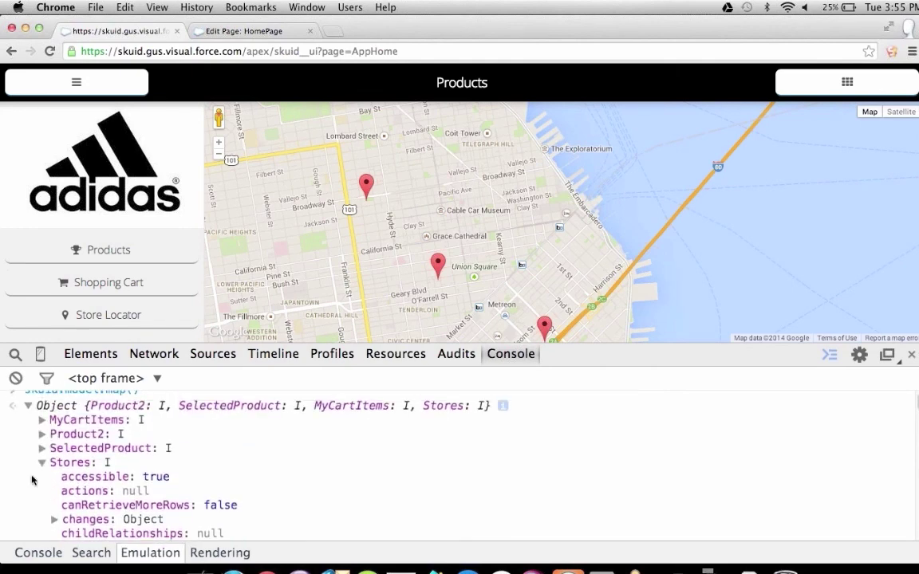
{"action": "left_click", "coordinate": [28, 405]}
{"action": "left_click", "coordinate": [28, 416]}
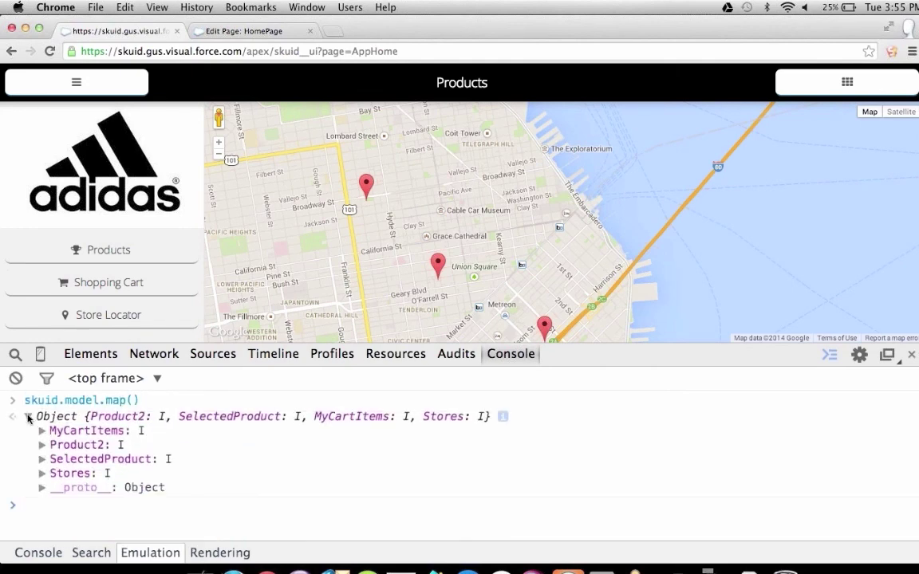
{"action": "left_click", "coordinate": [29, 416]}
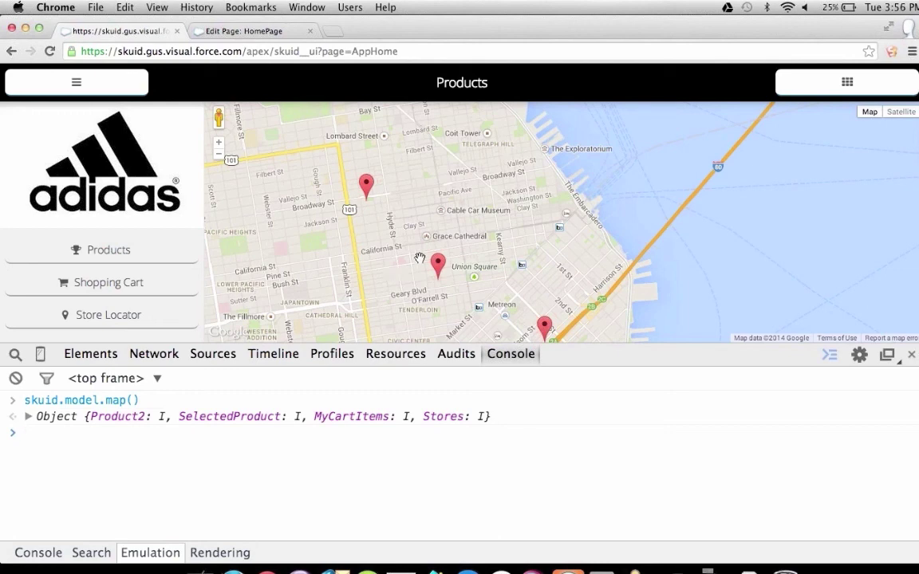
{"action": "key", "text": "super+alt+i"}
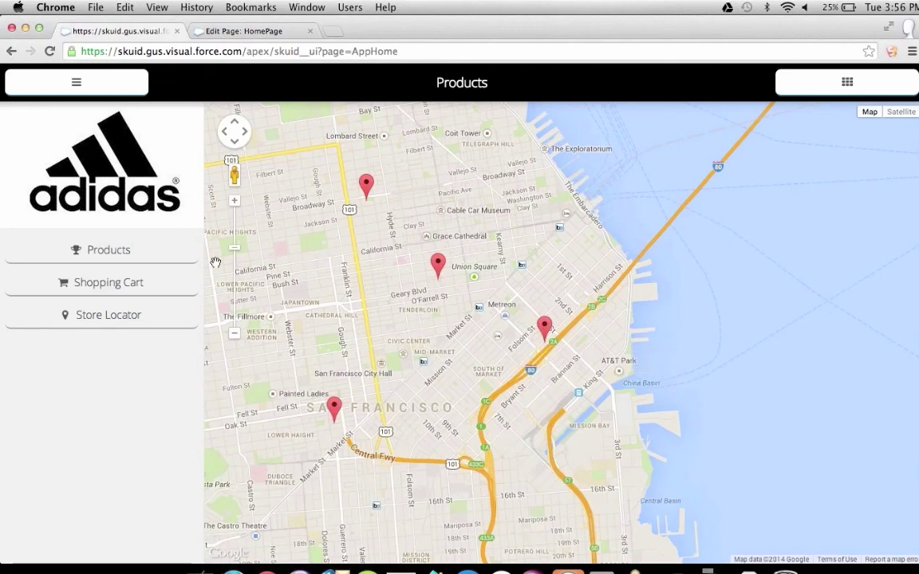
{"action": "left_click", "coordinate": [114, 250]}
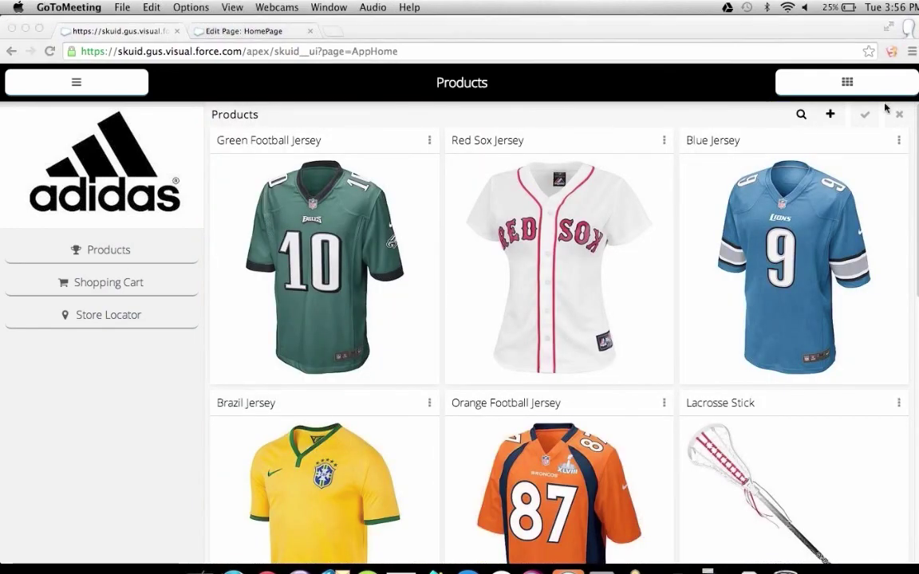